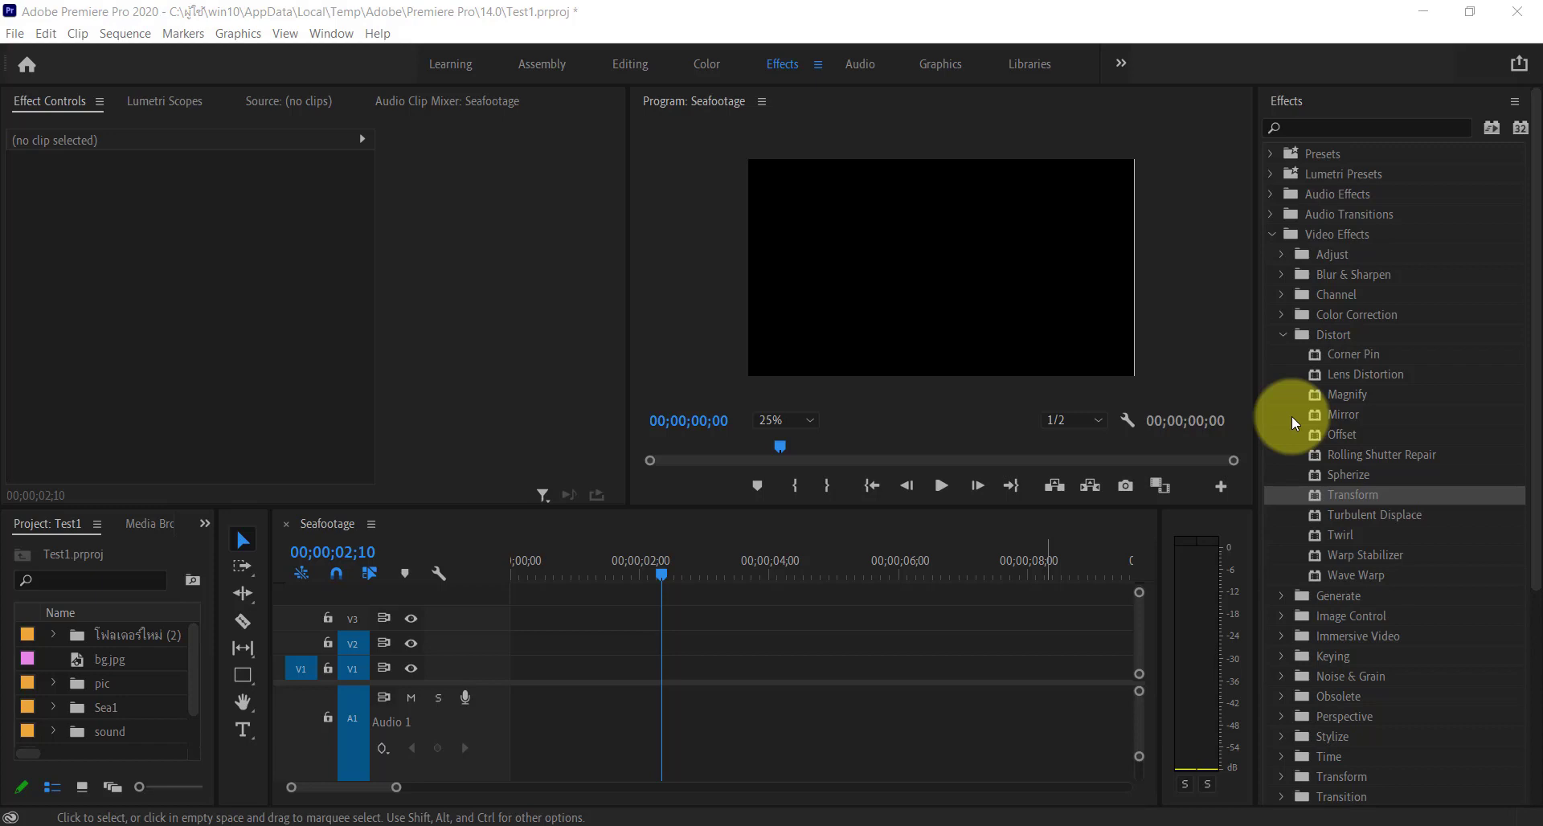
Collapse the Distort and Video Effects folders and return the playhead to 00;00;00;00
click(1283, 335)
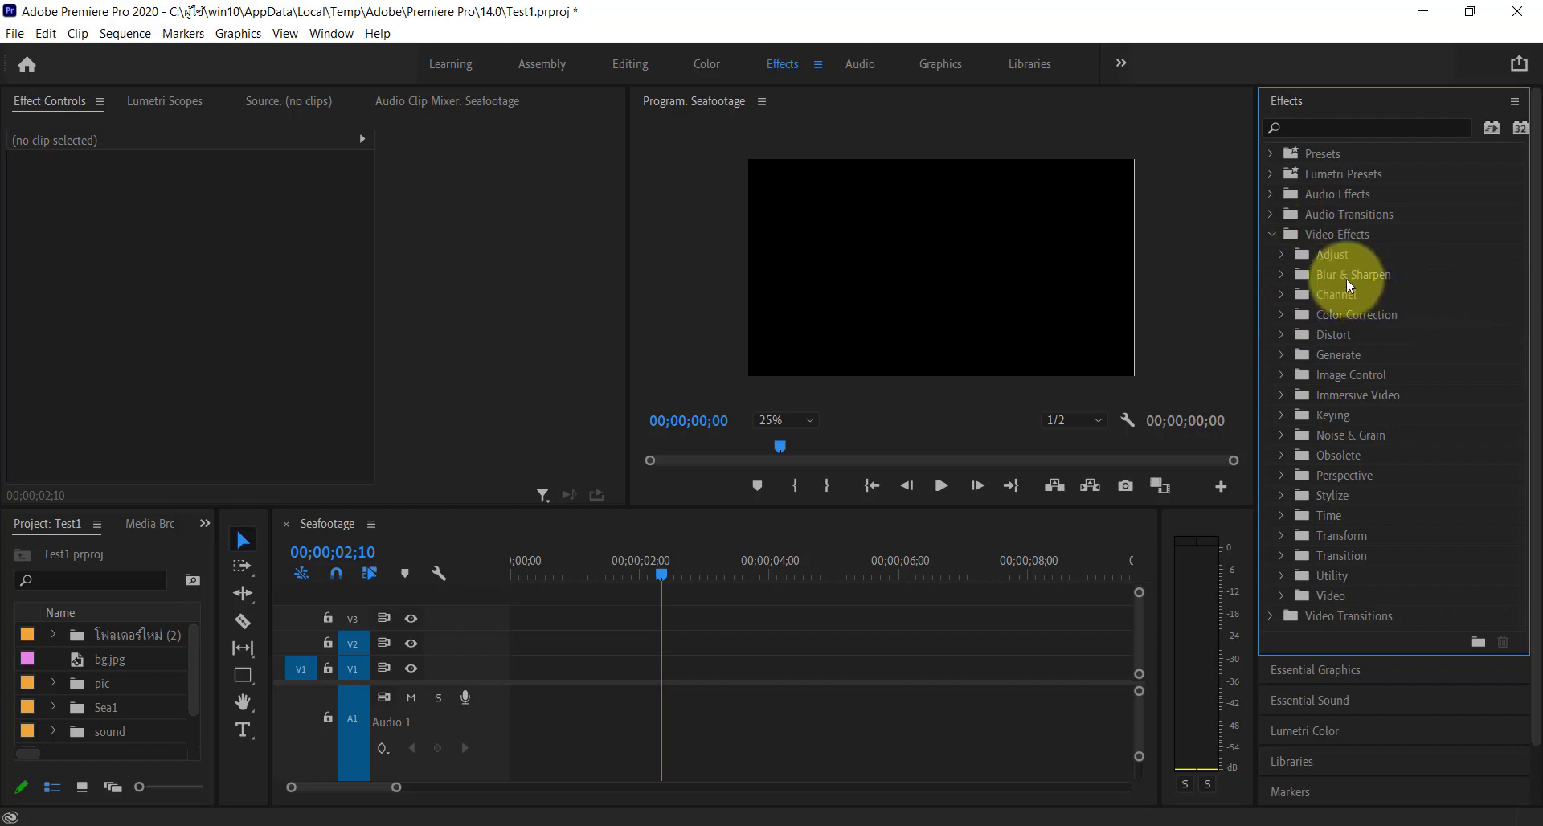
click(1271, 234)
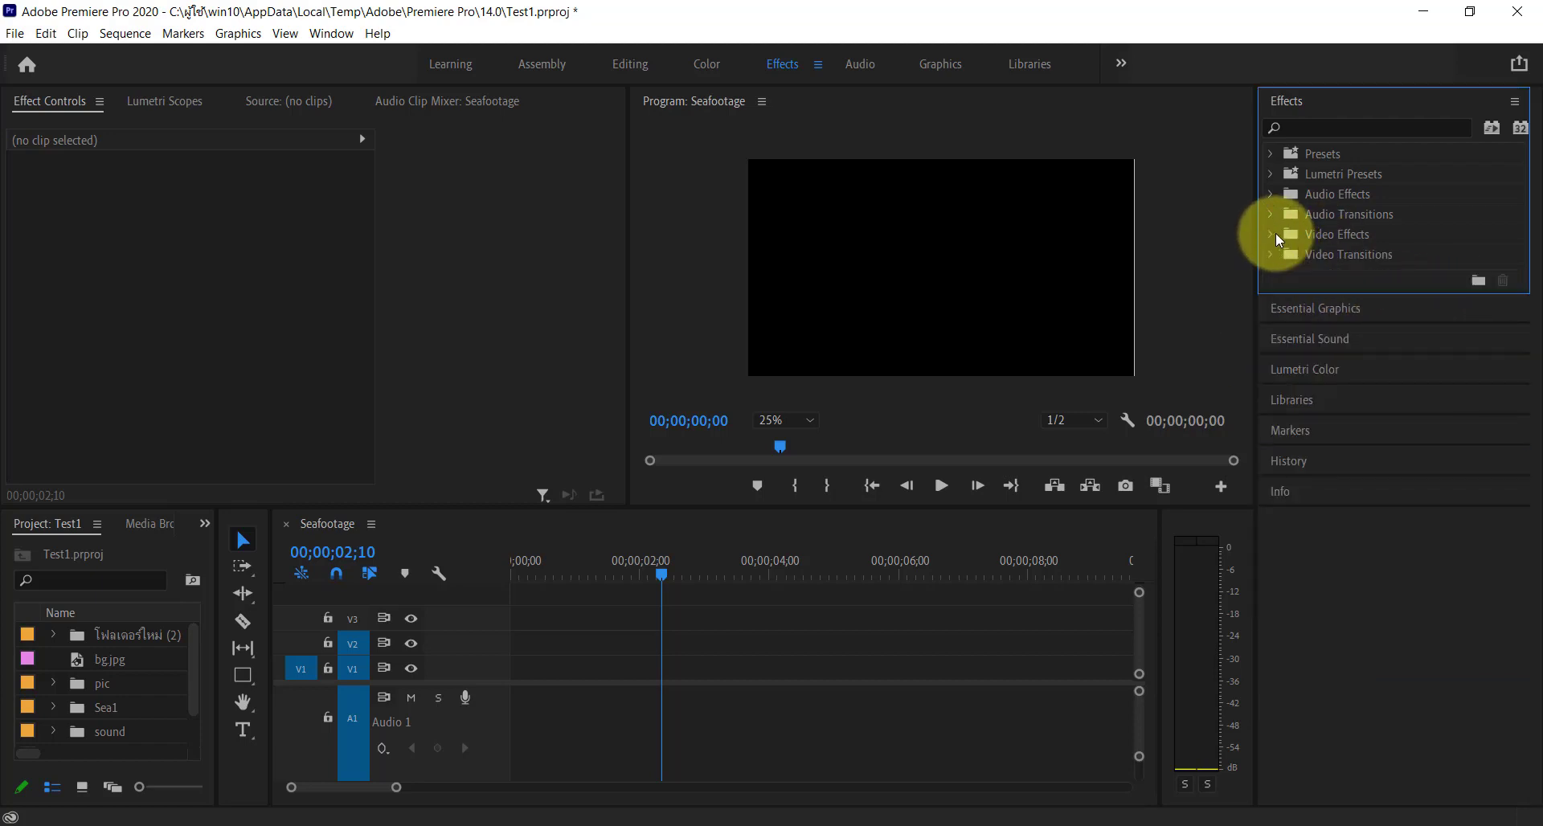
key(Home)
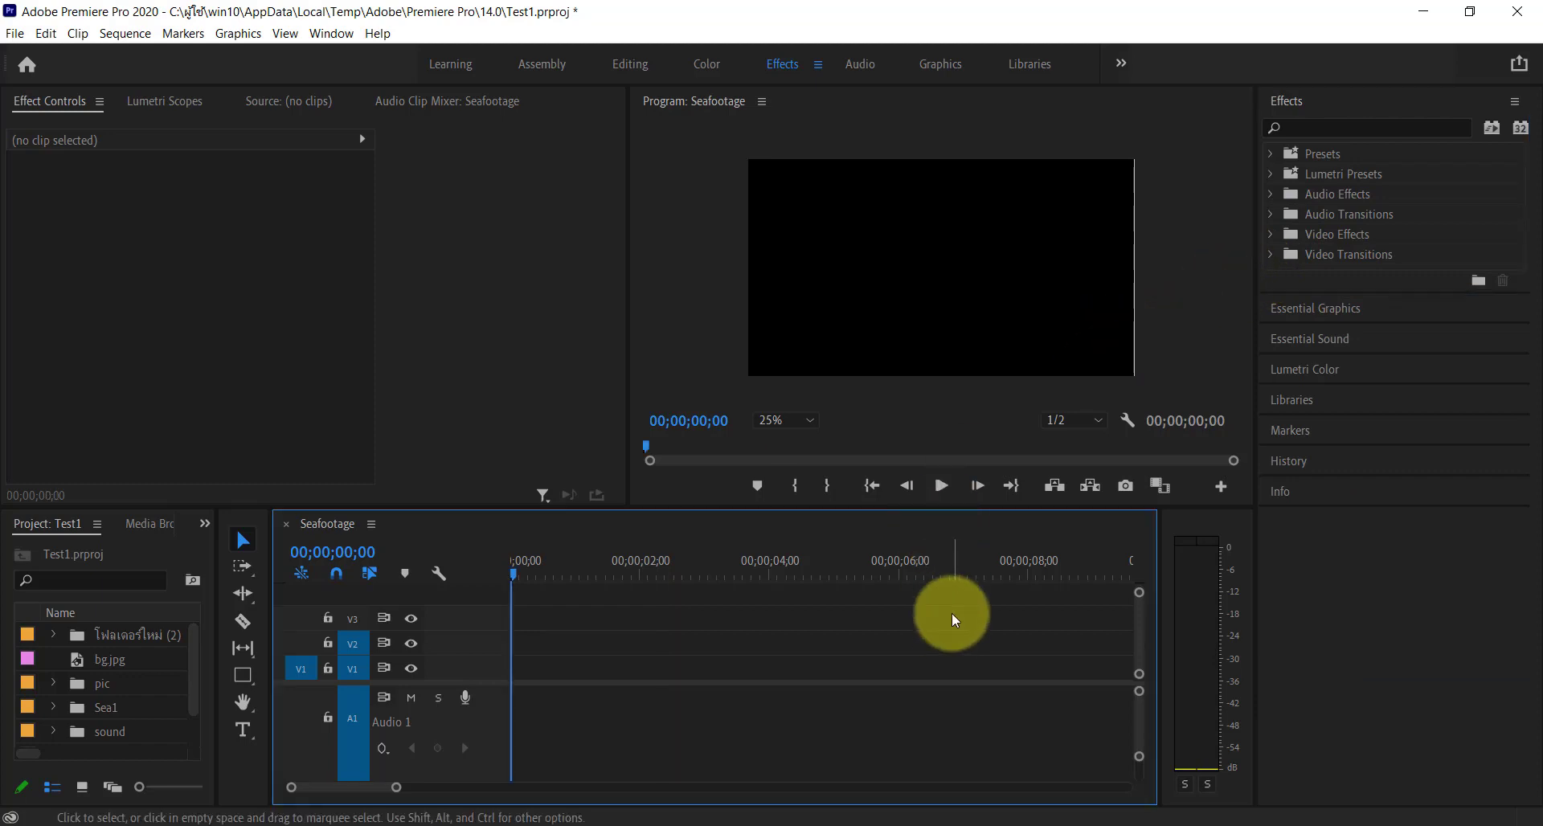
In Paint, start a new 2000×2000 px image and fill it with light blue
mouse_move(775, 818)
click(760, 724)
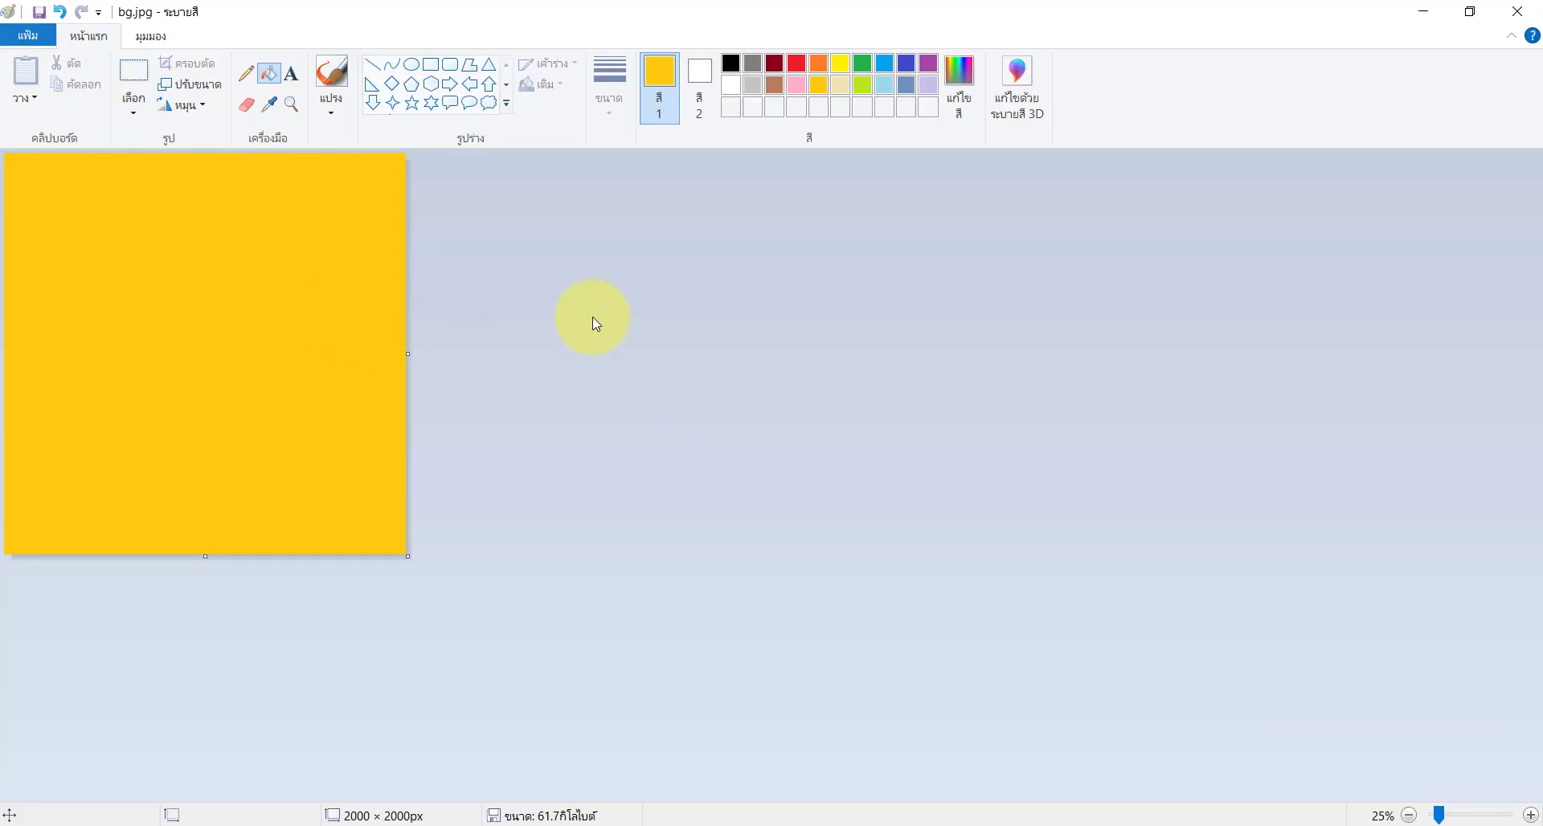
click(28, 35)
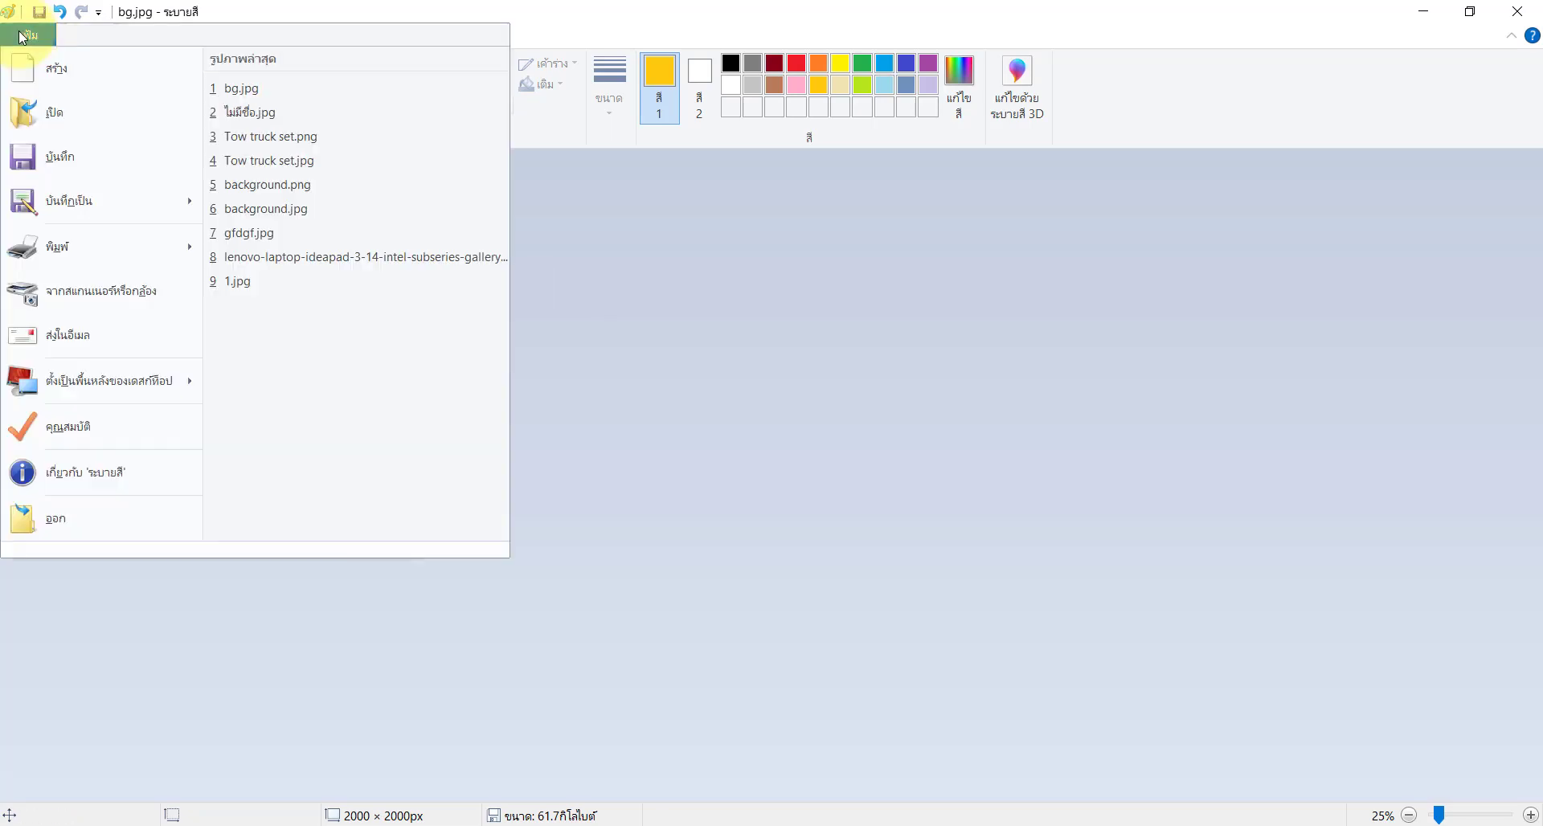
click(36, 79)
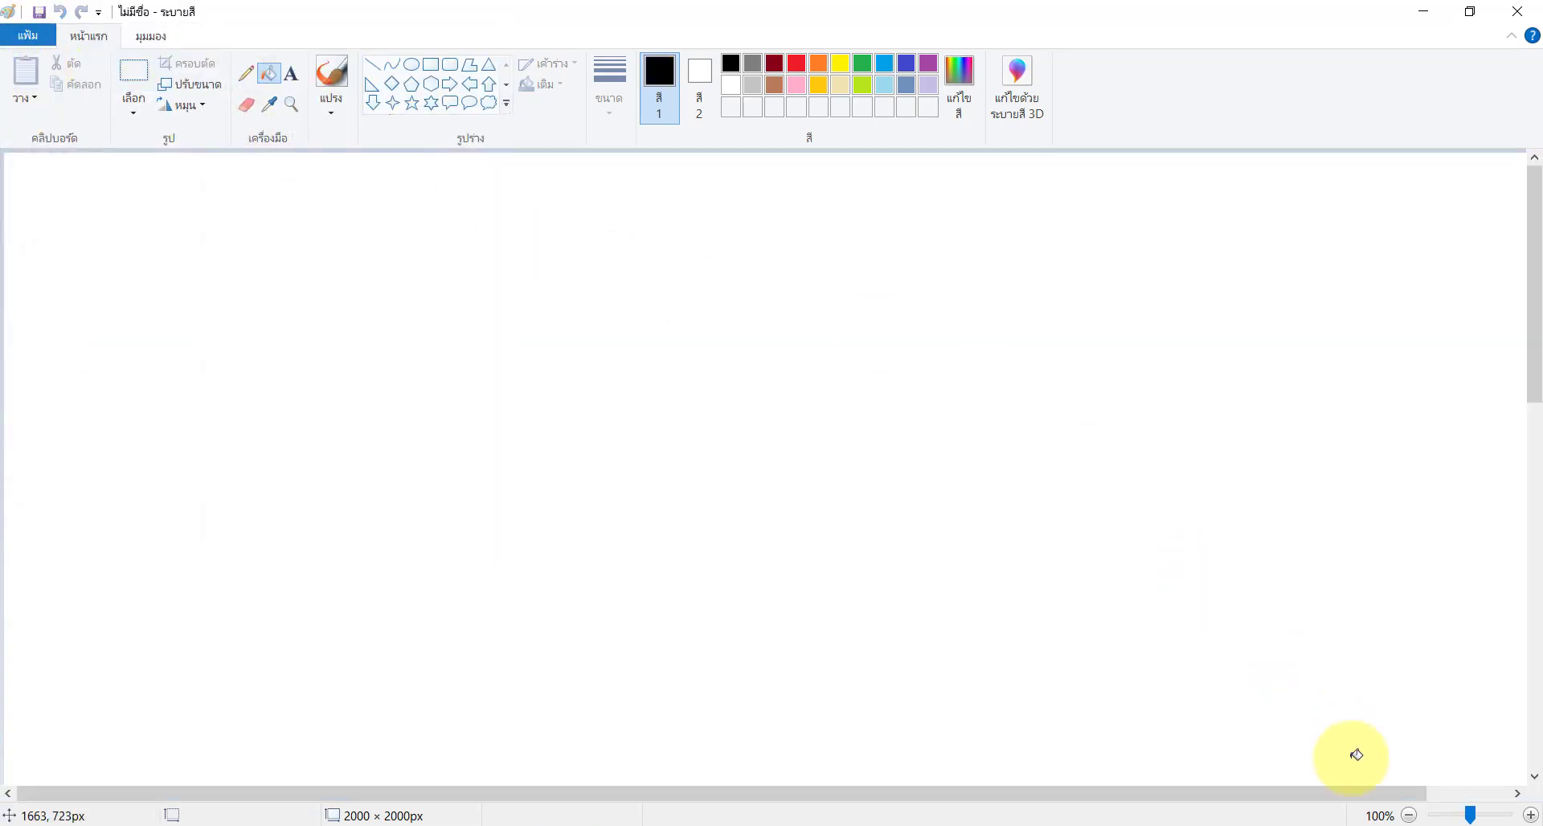
click(1409, 816)
click(1409, 816)
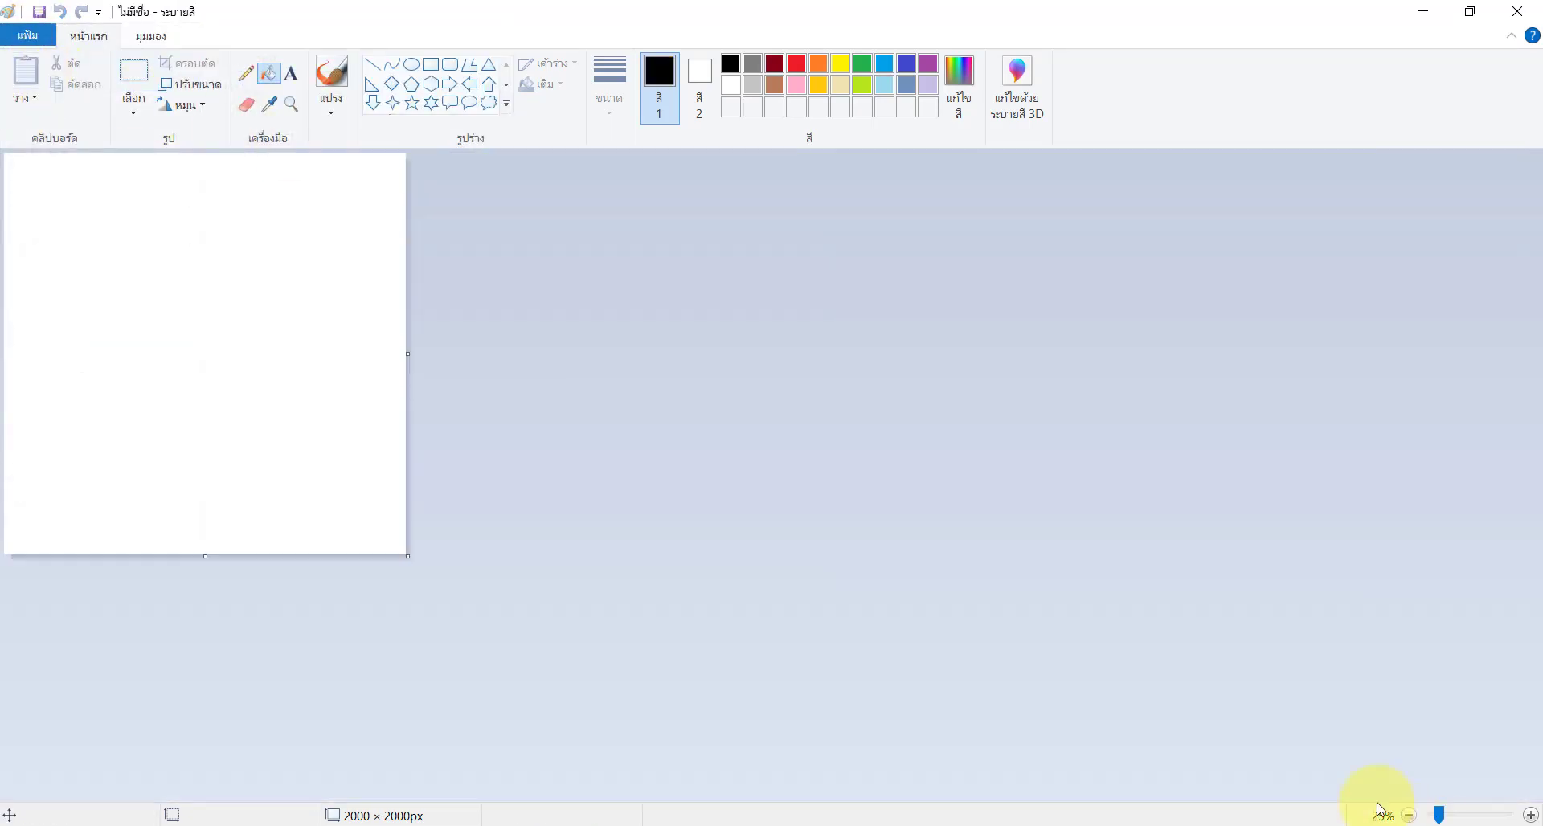
click(205, 88)
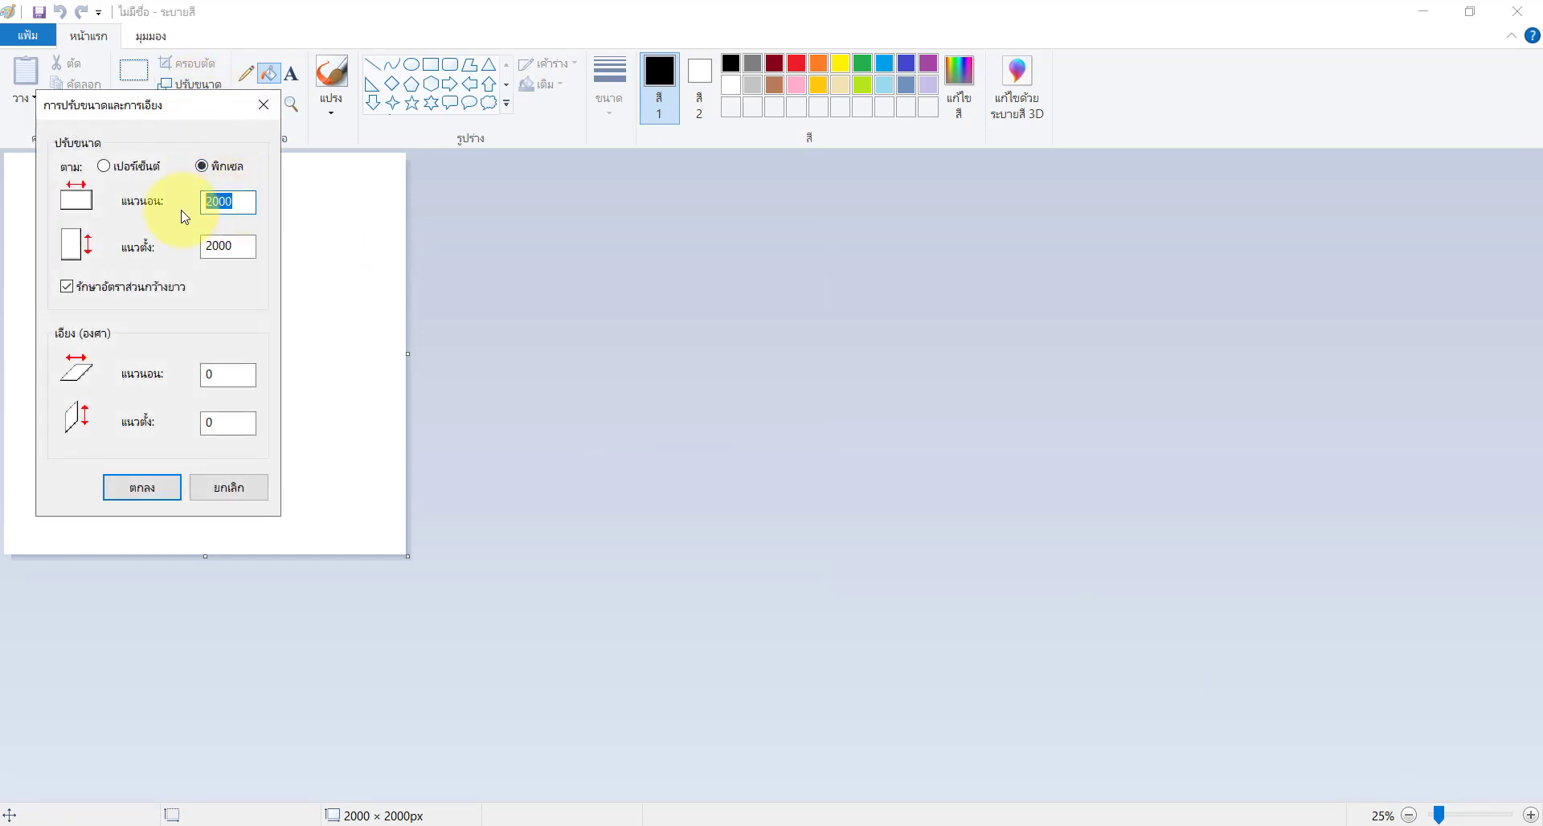
click(172, 490)
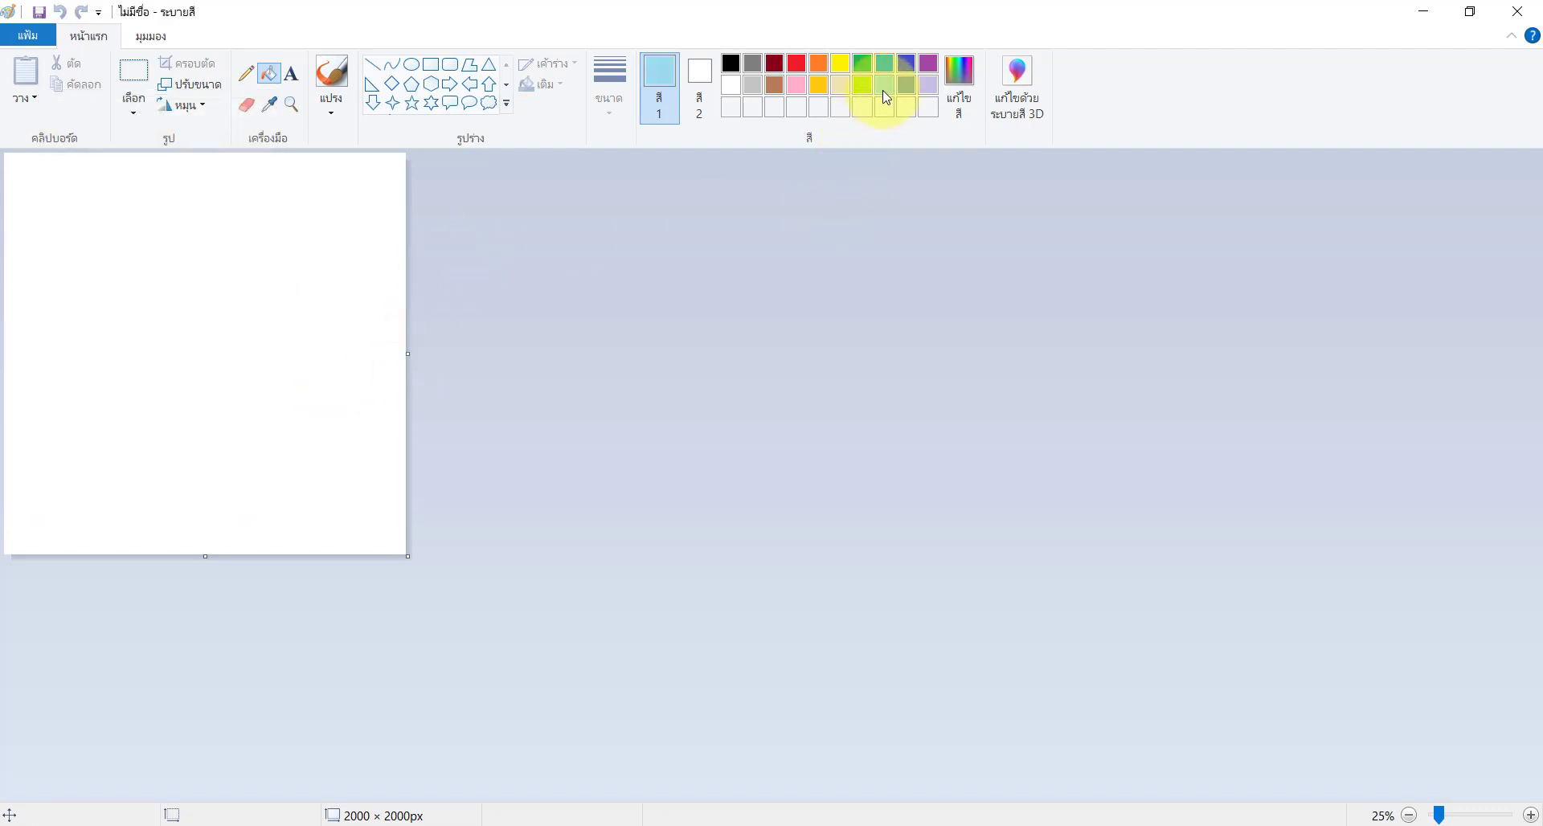
click(246, 255)
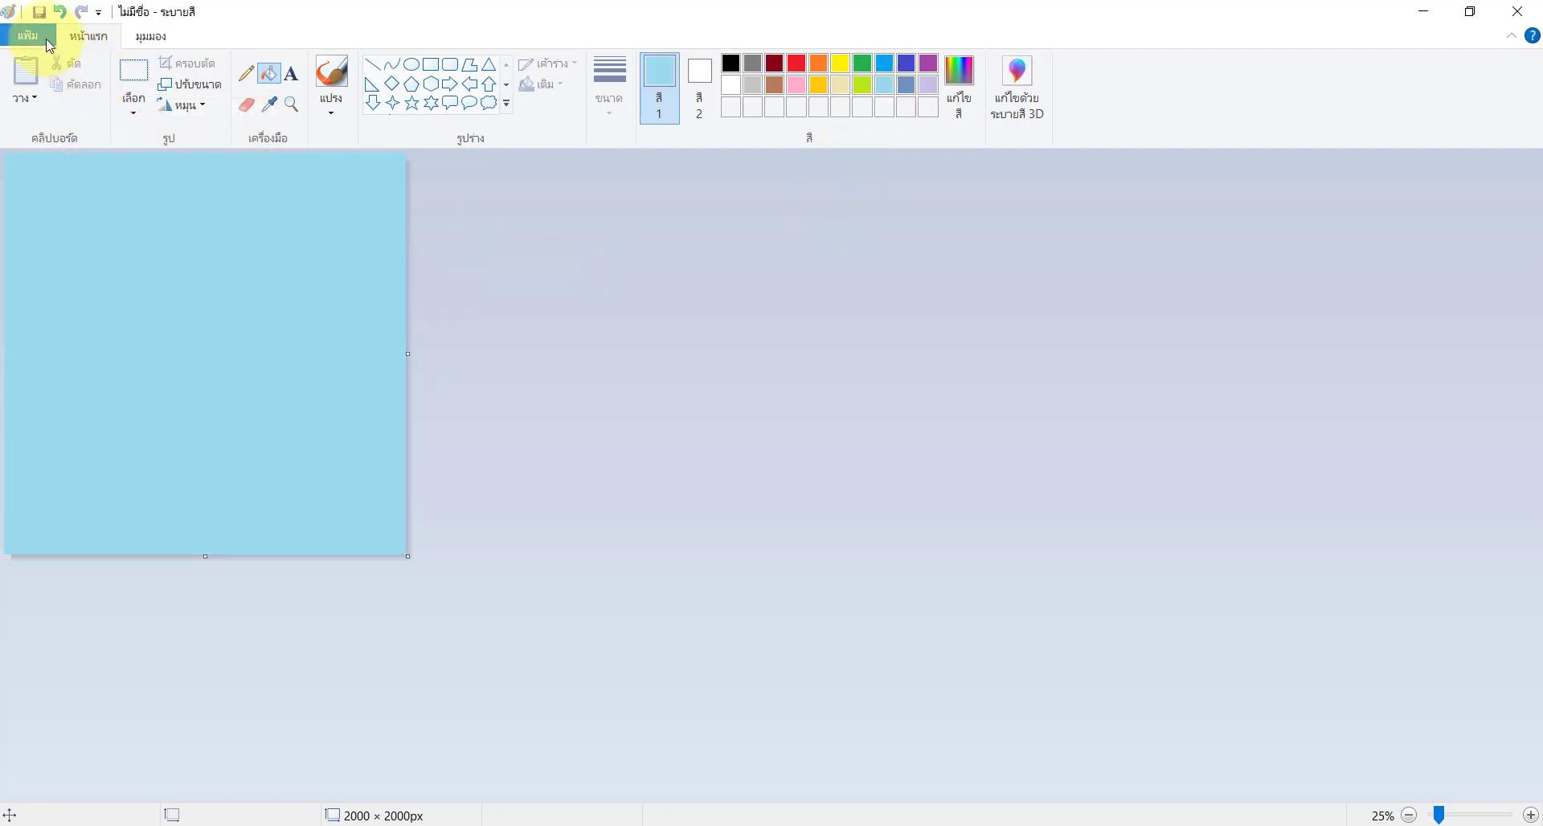
Save the image as a JPEG named bg sky.jpg
click(46, 41)
mouse_move(156, 191)
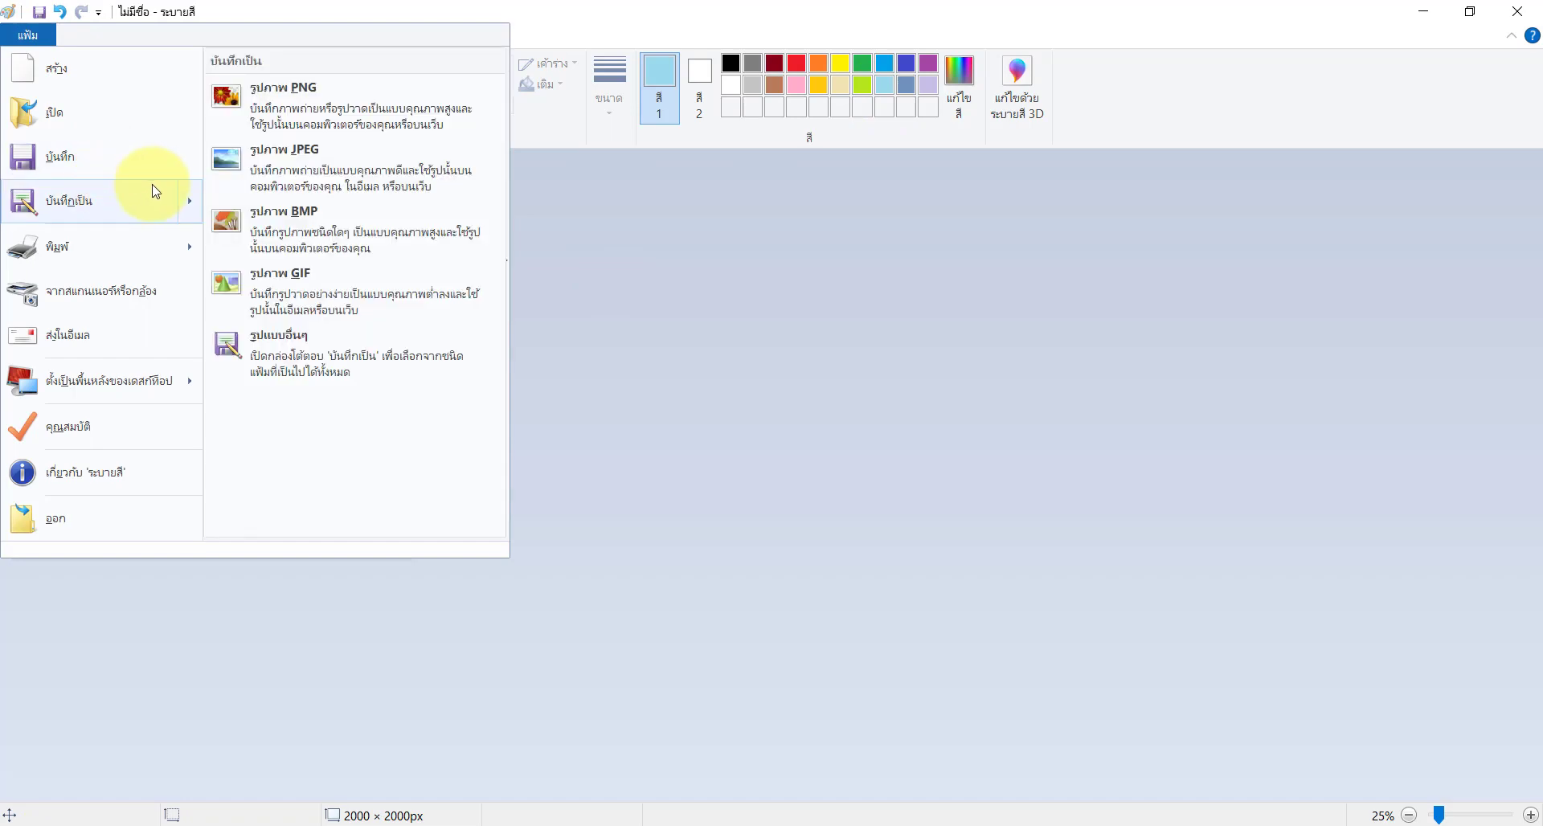
click(273, 160)
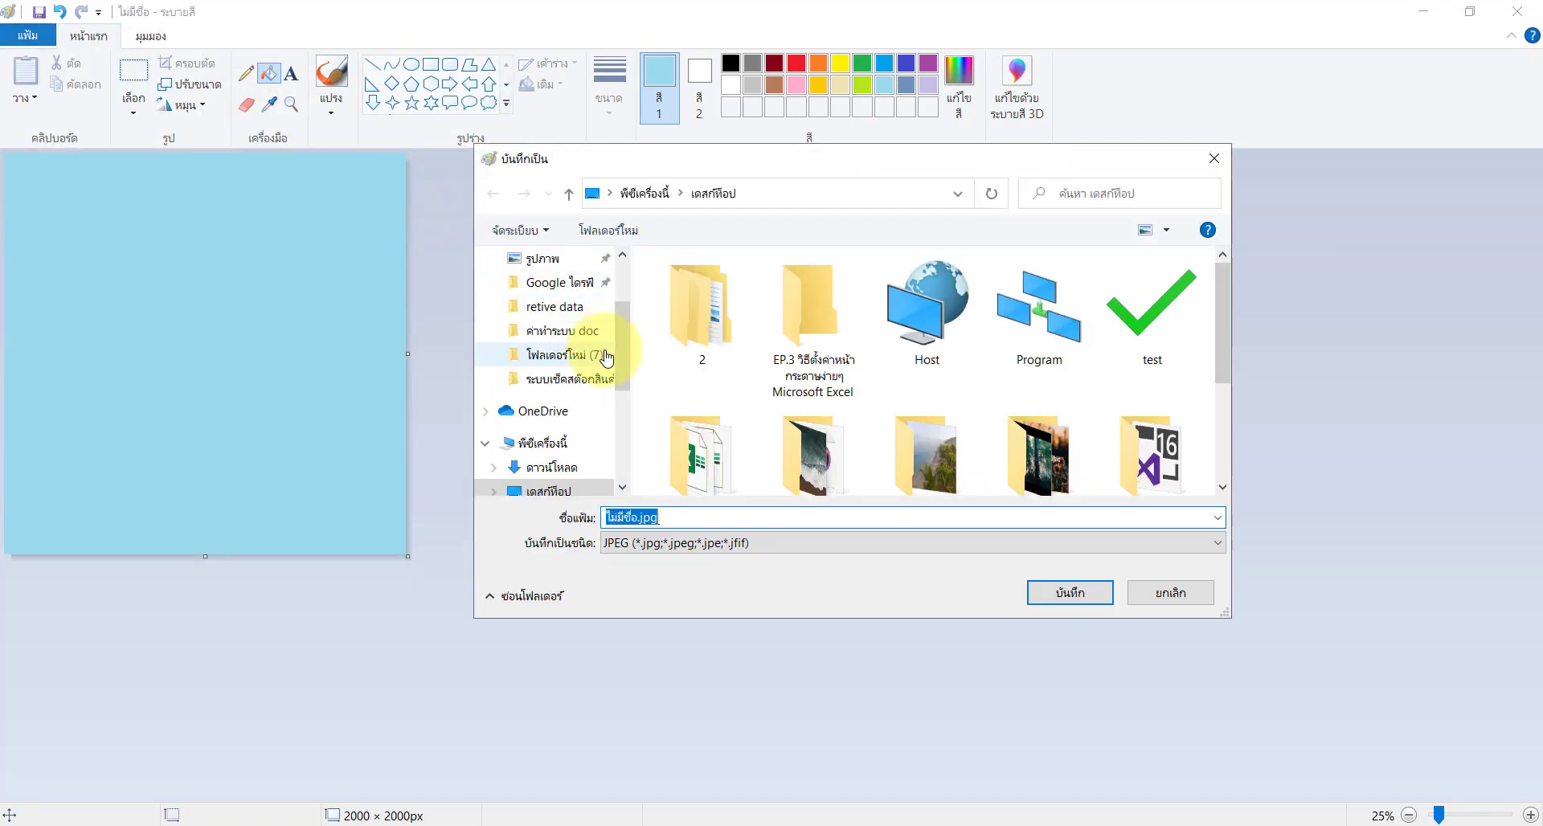
text(bg)
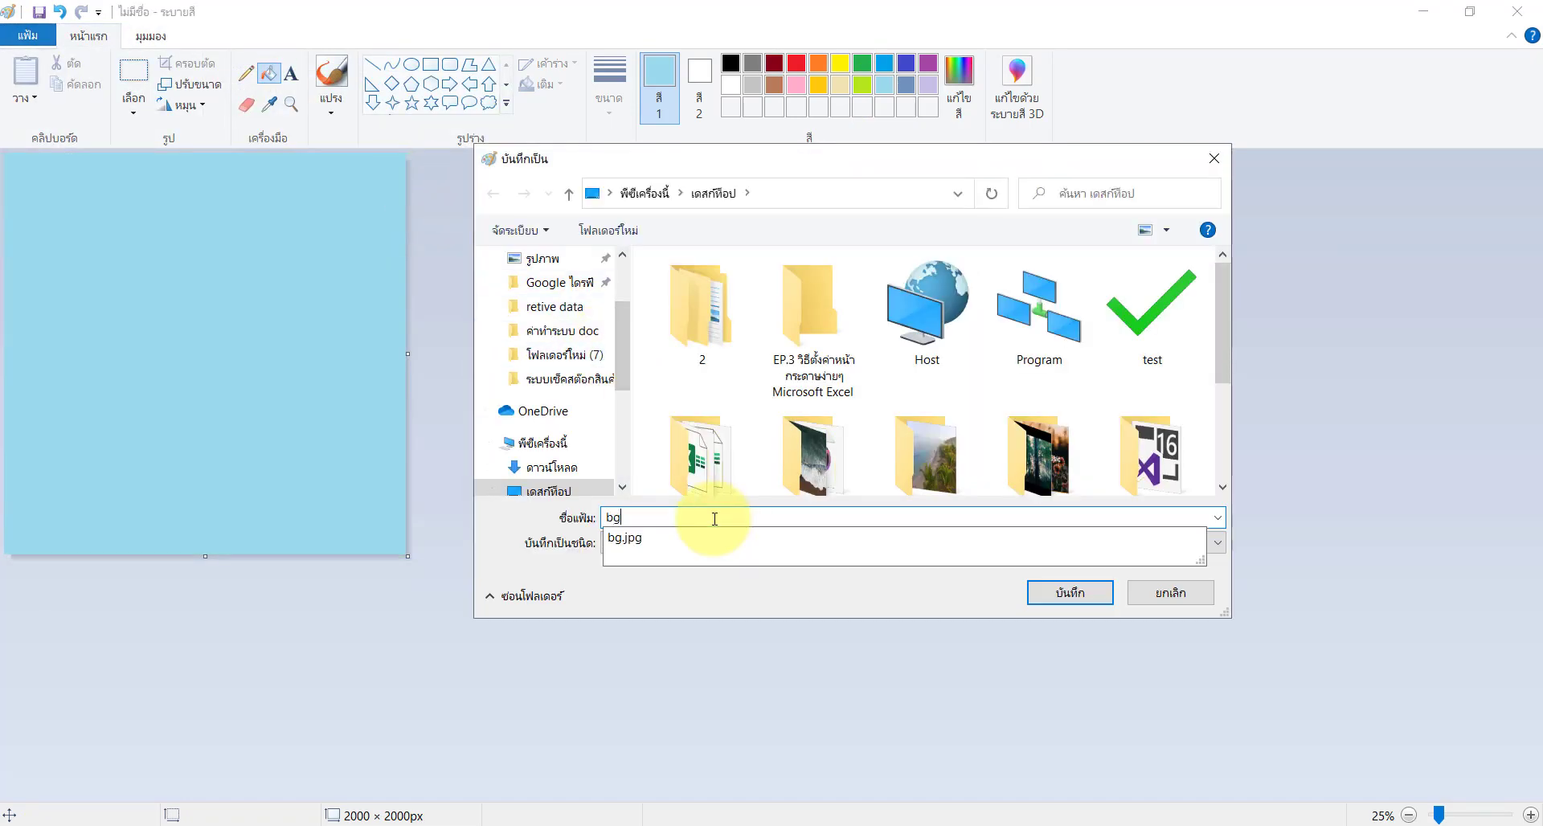
text( sky)
key(Return)
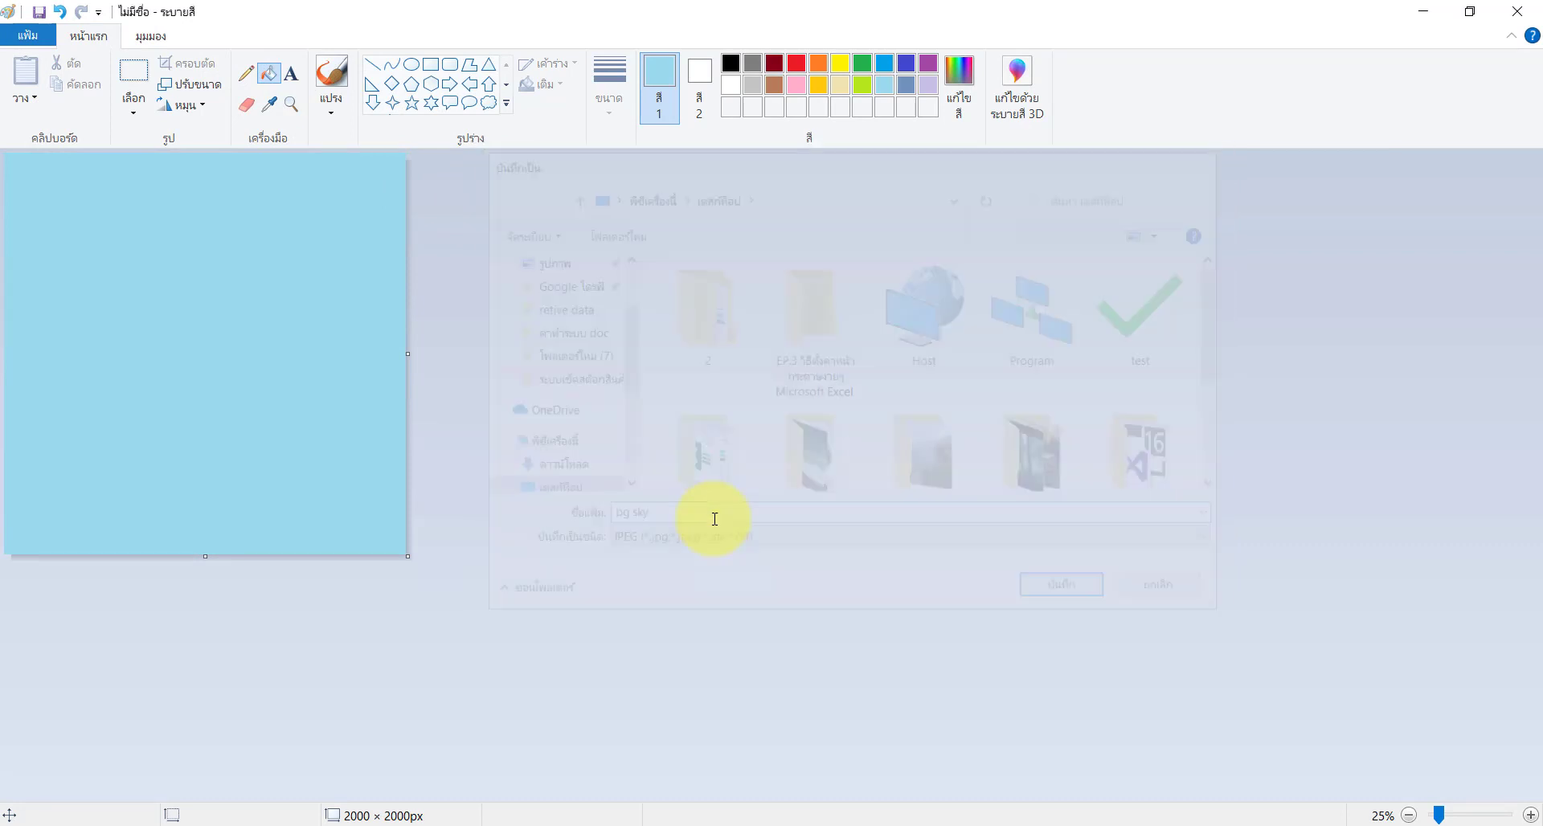
Back in Premiere Pro, switch to the Assembly workspace and import bg sky.jpg into the project
click(1430, 20)
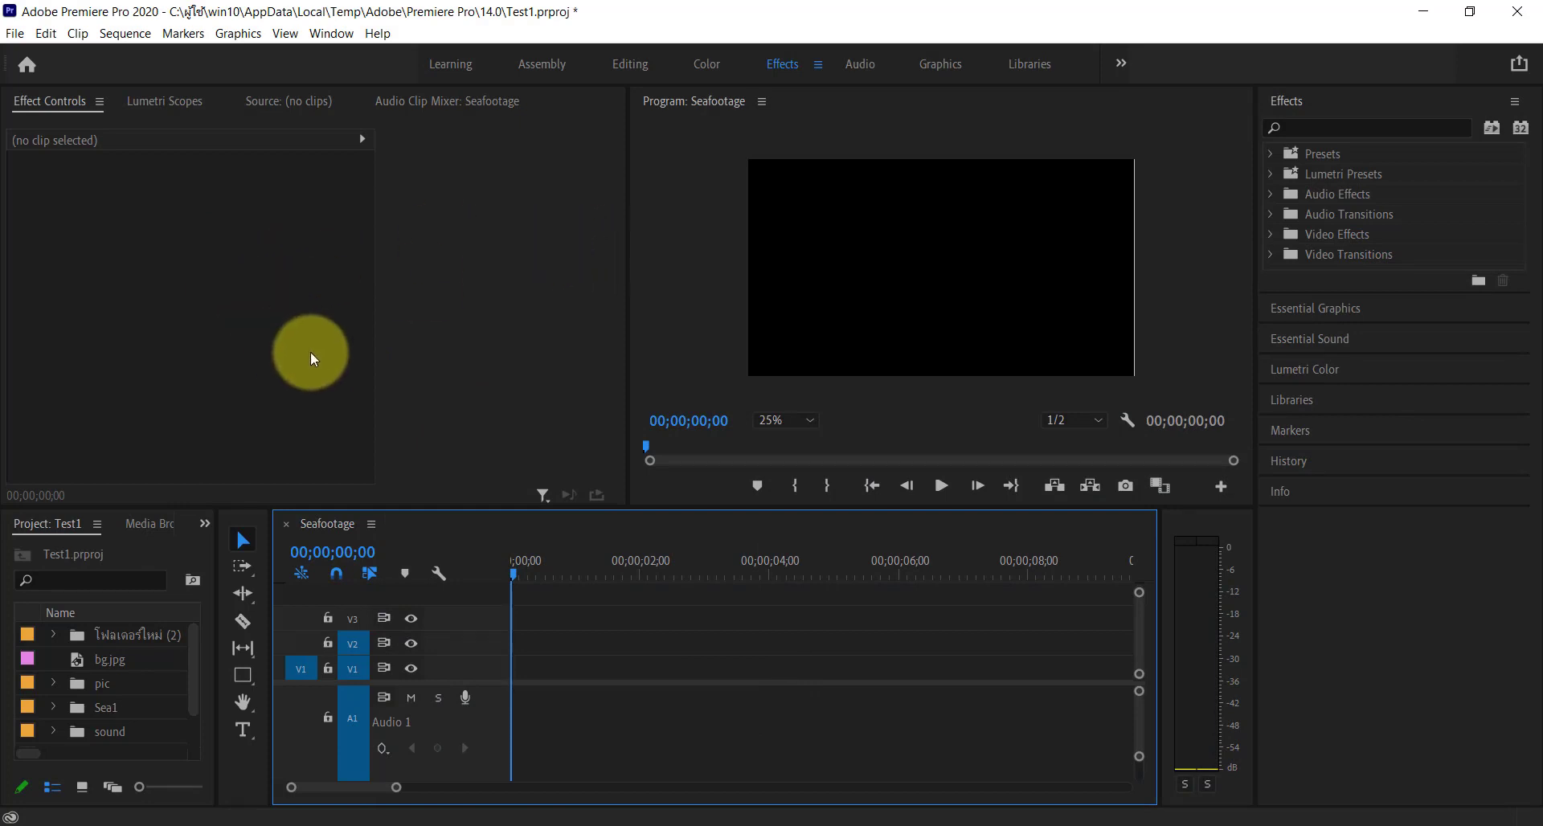
click(533, 66)
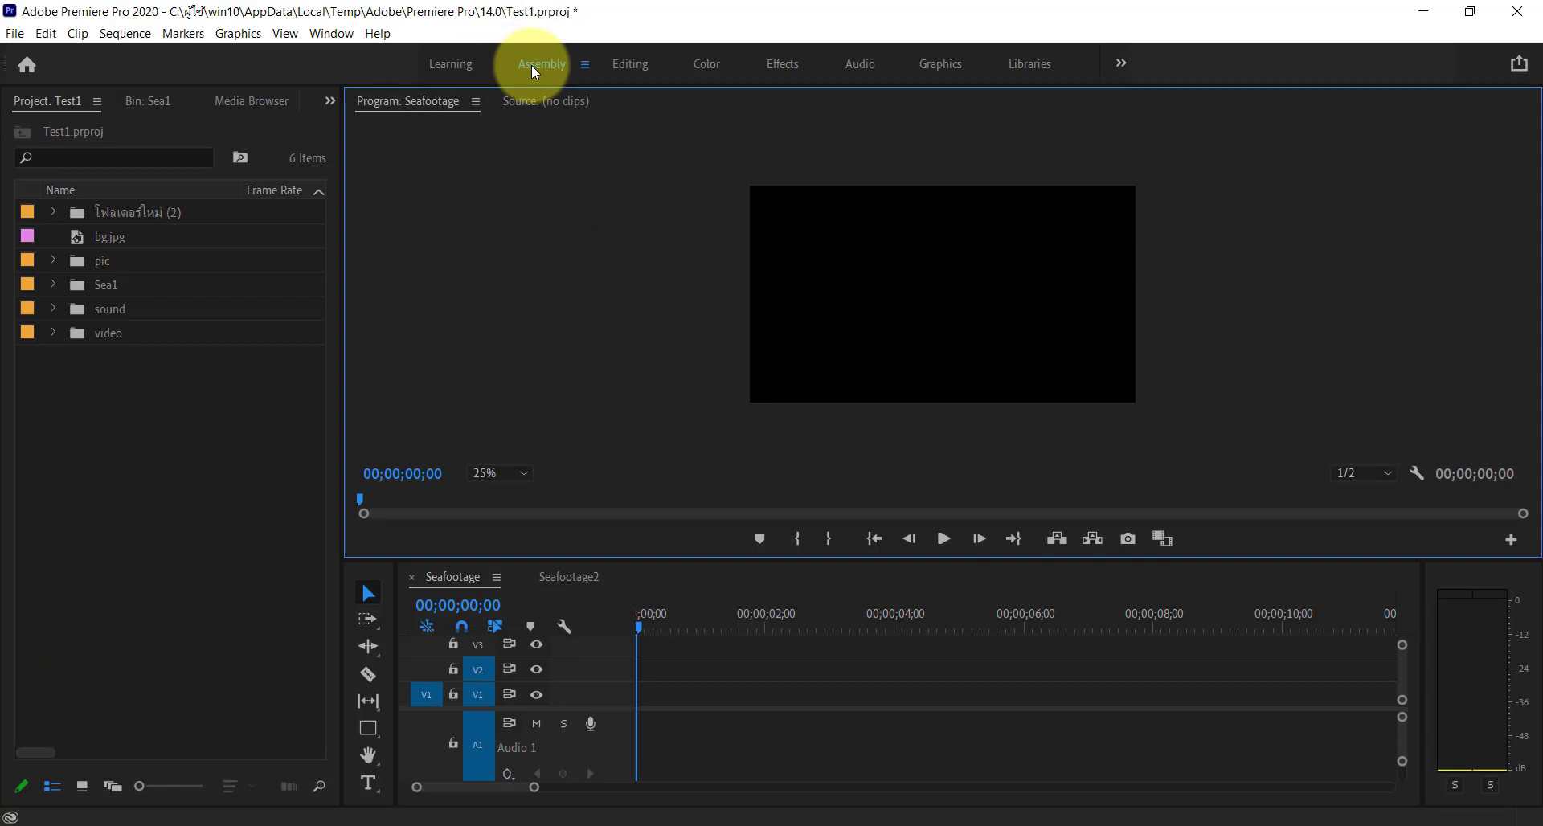
right_click(117, 384)
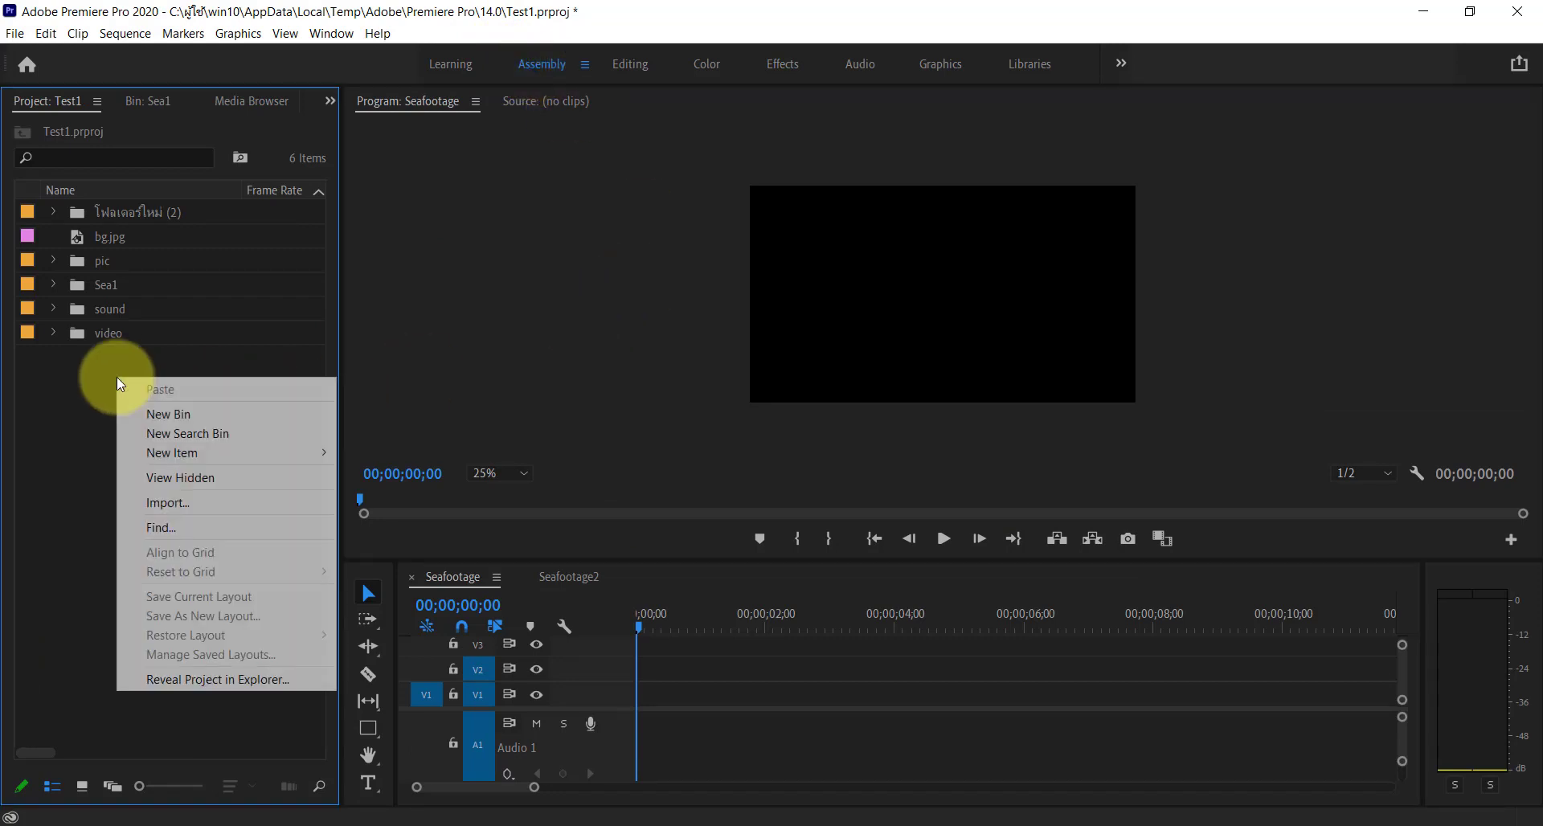
click(191, 506)
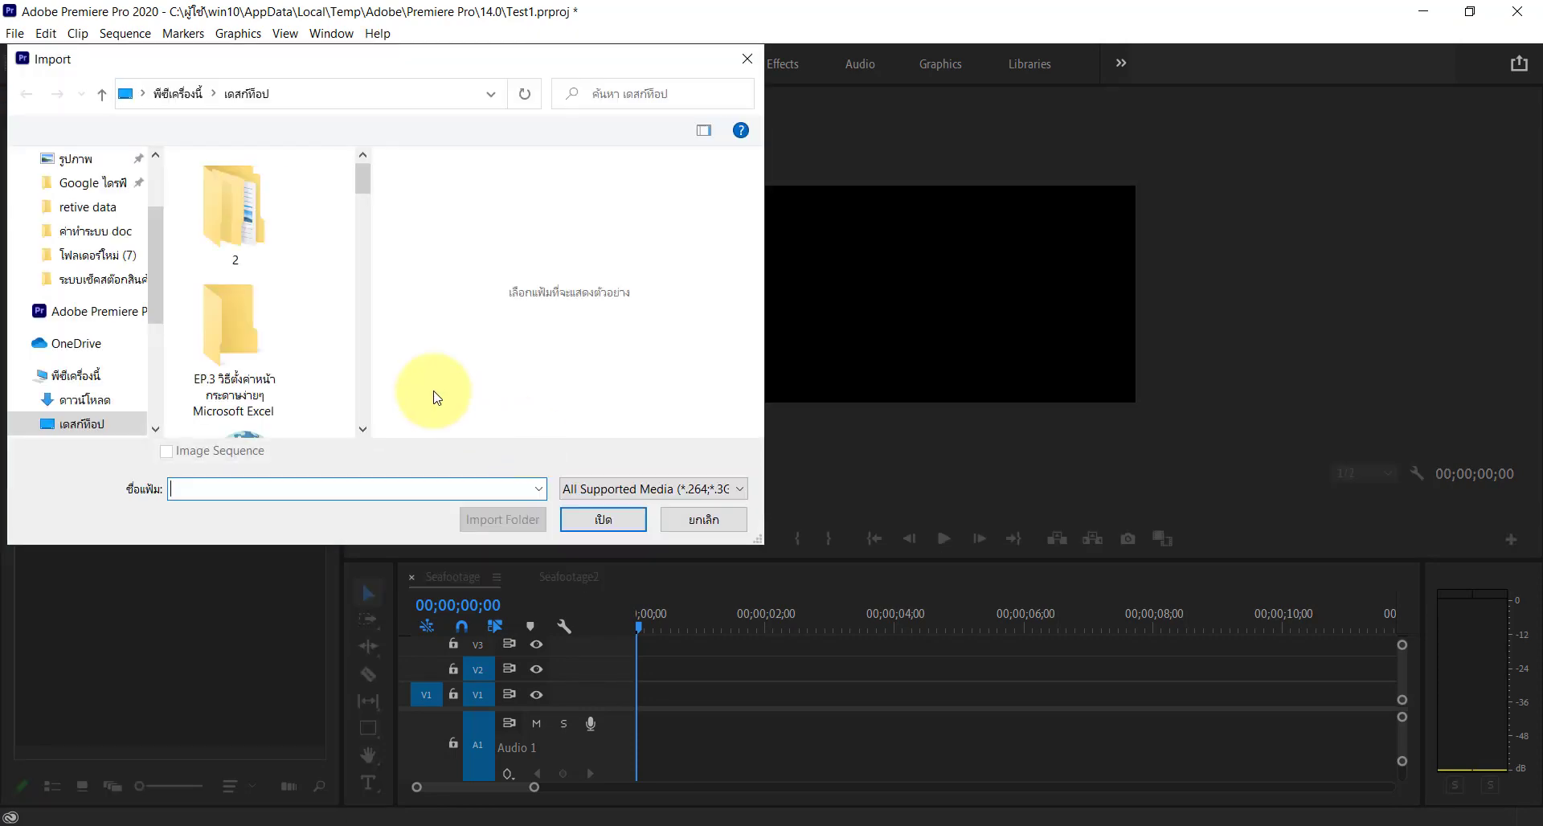
drag(360, 175, 361, 310)
click(248, 328)
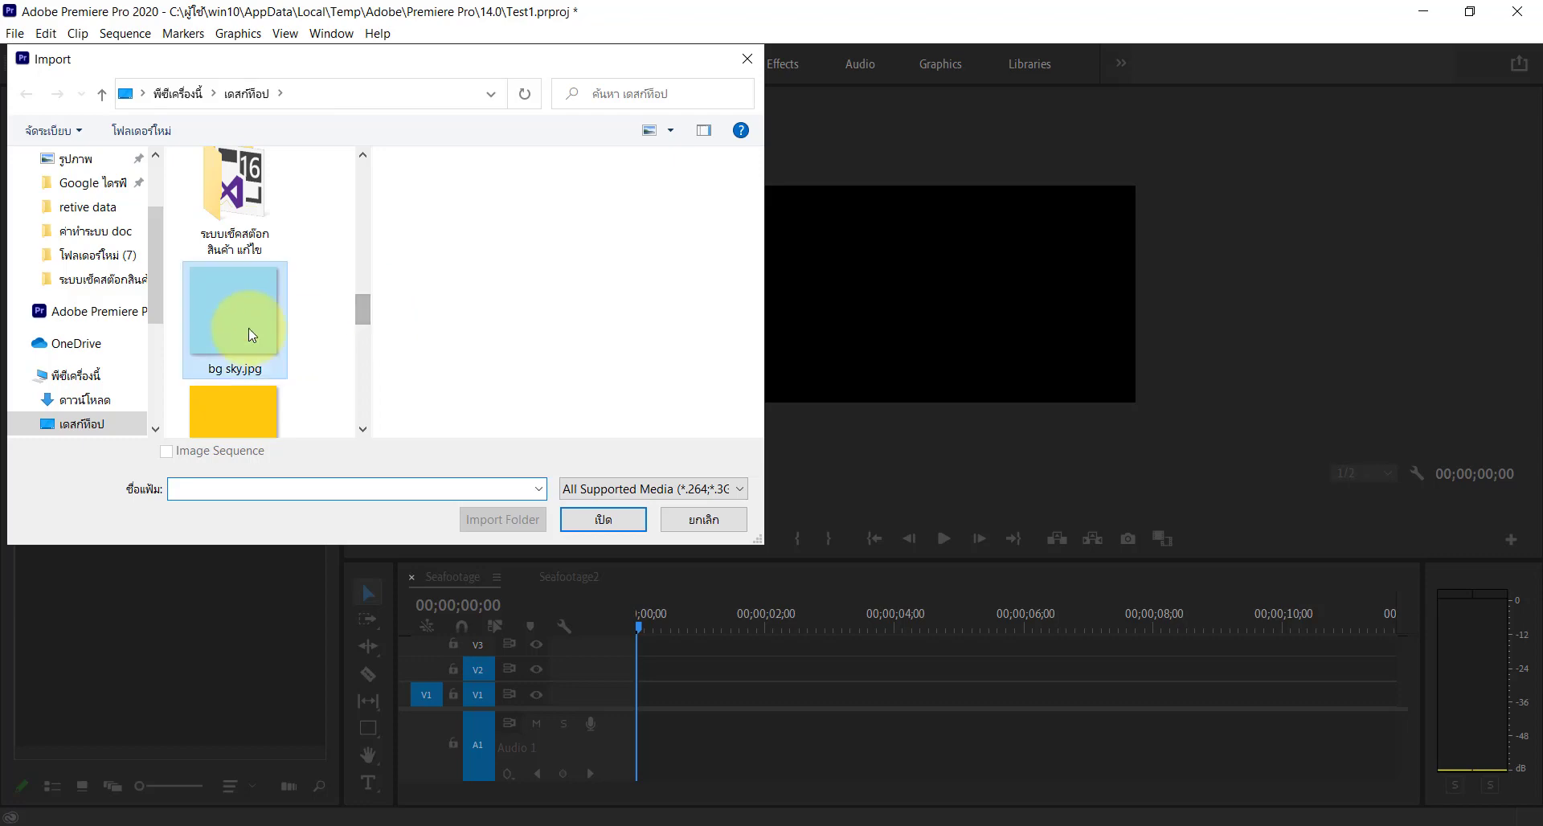
double_click(249, 328)
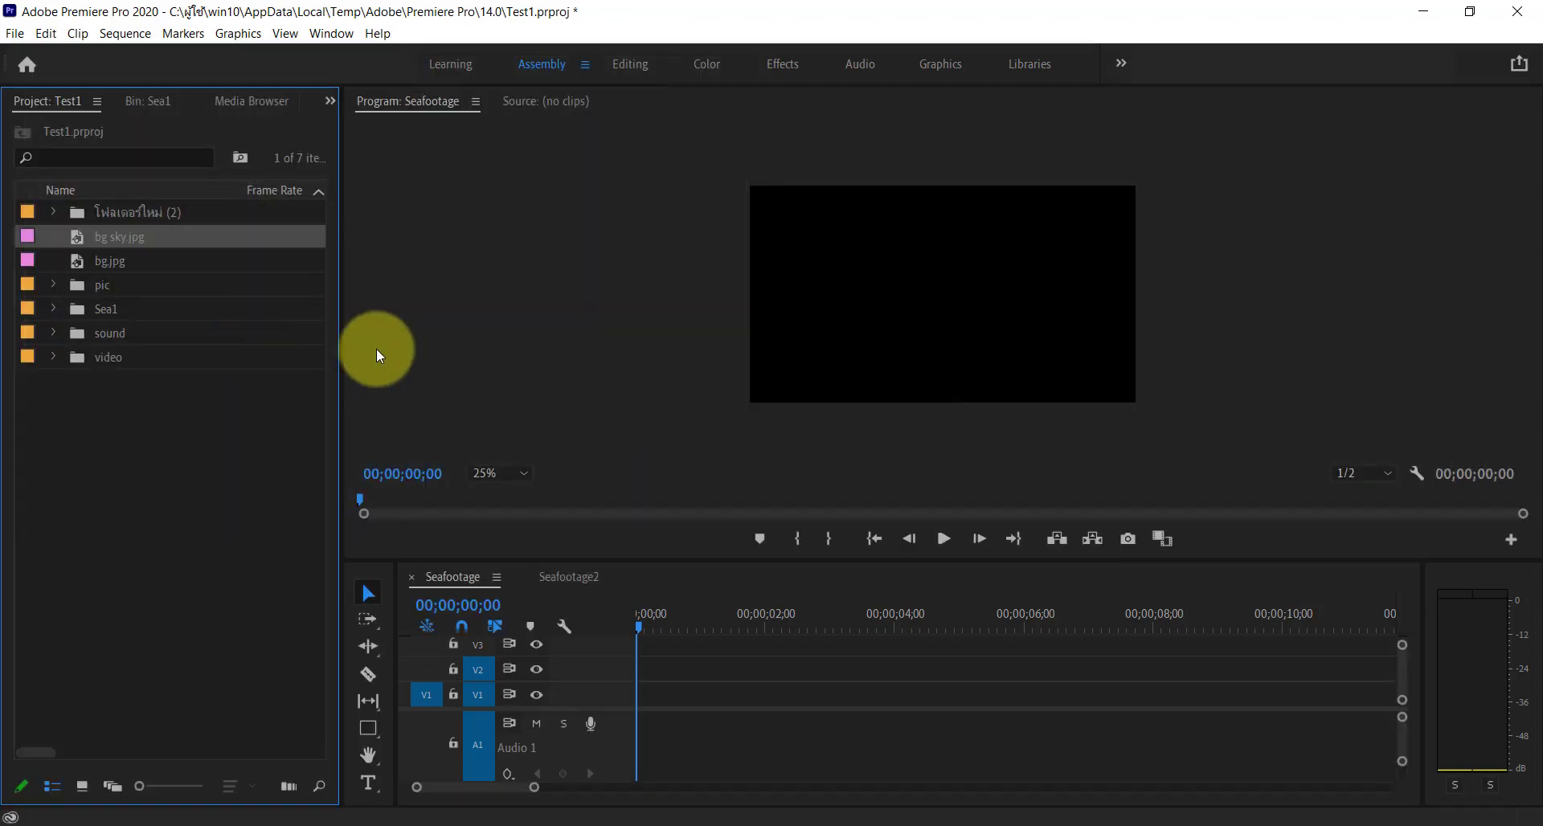
Place bg sky.jpg on track V1 and scrub through it back to the start
drag(111, 245, 693, 705)
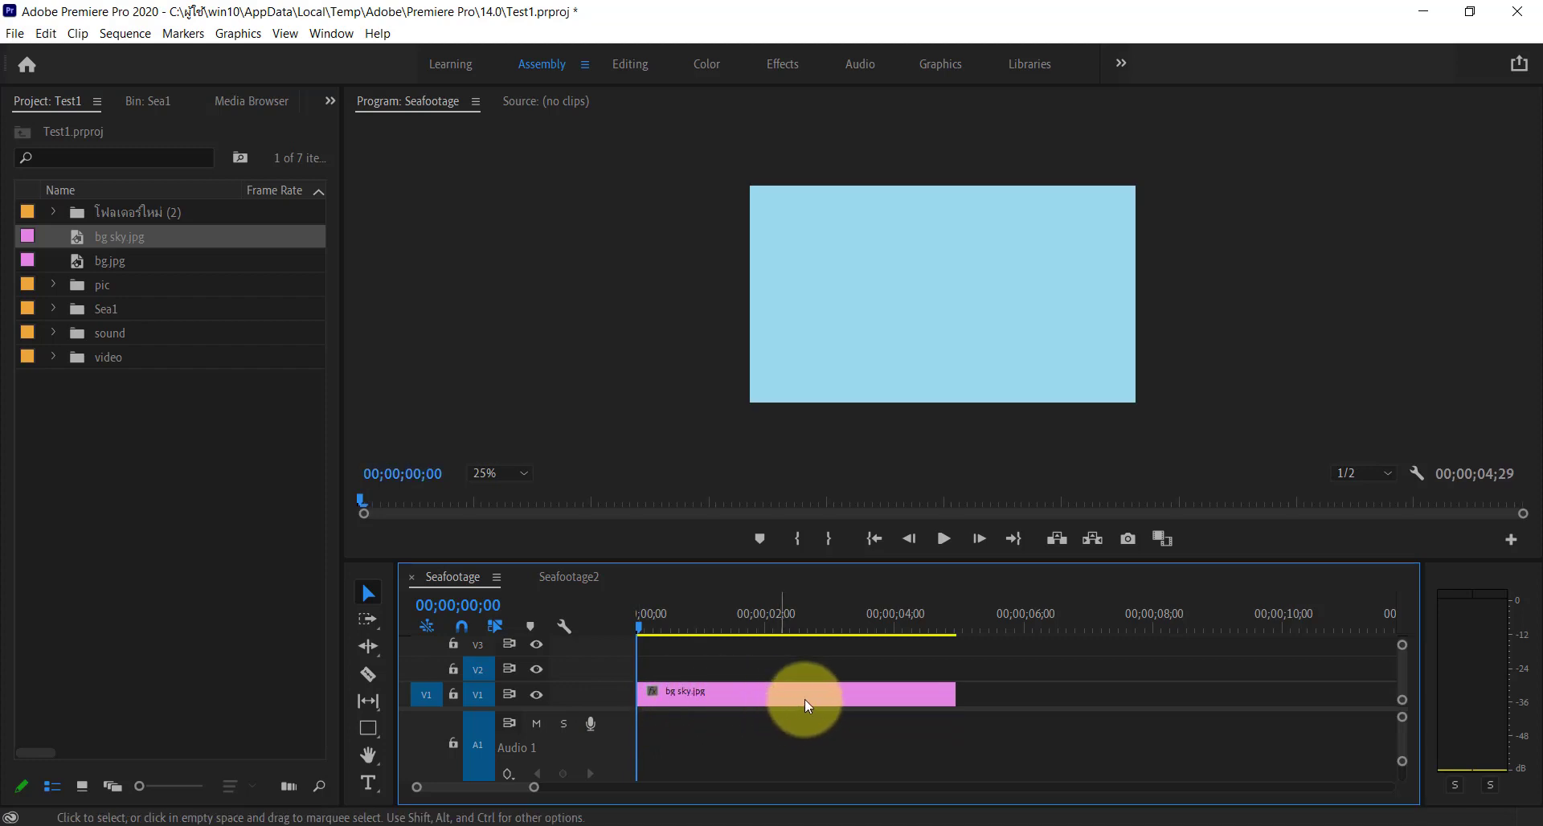
drag(642, 631, 936, 634)
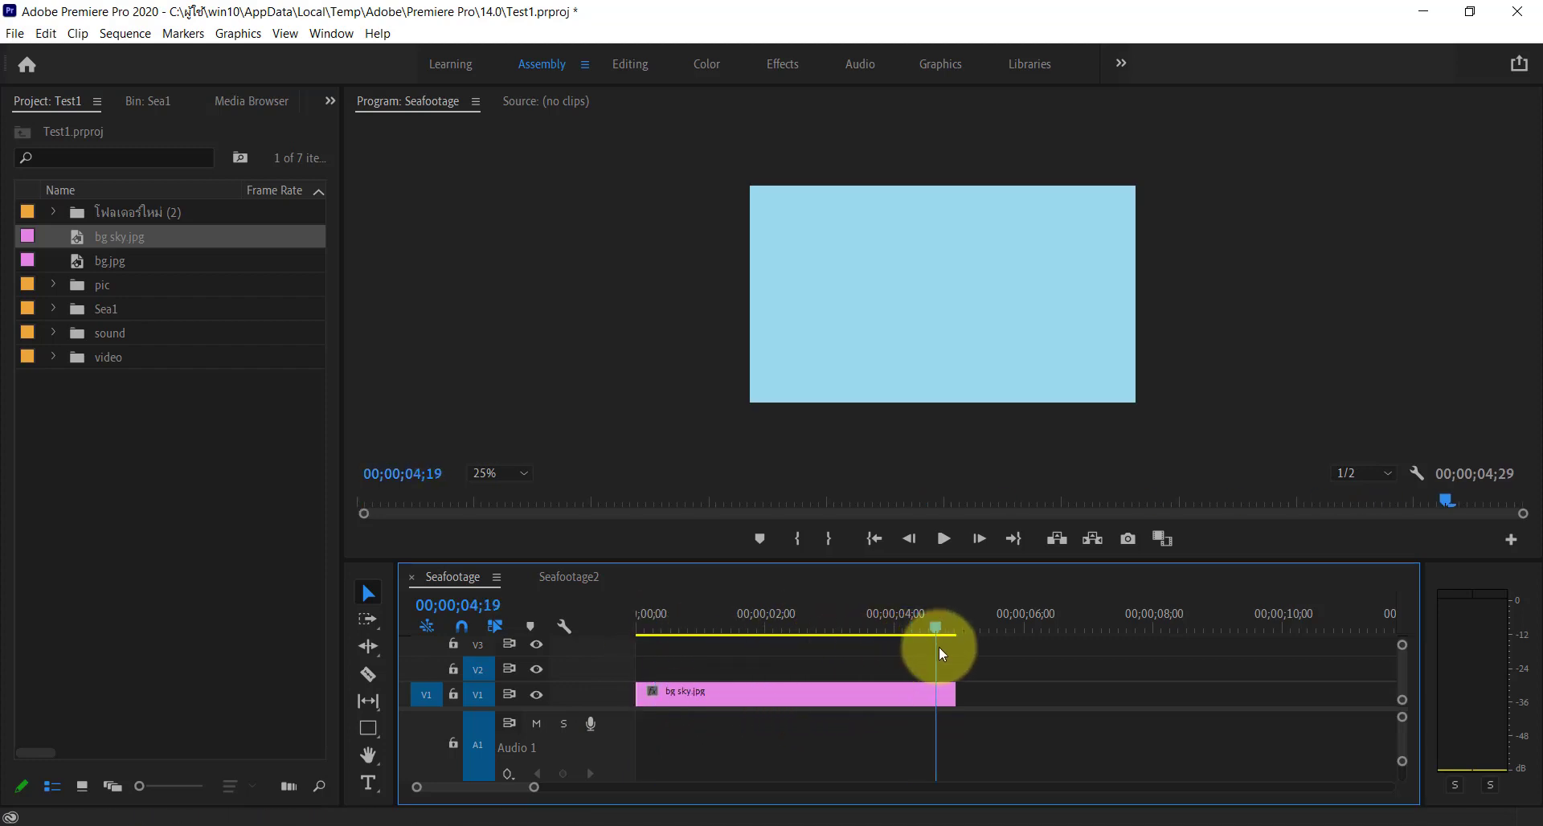
click(628, 634)
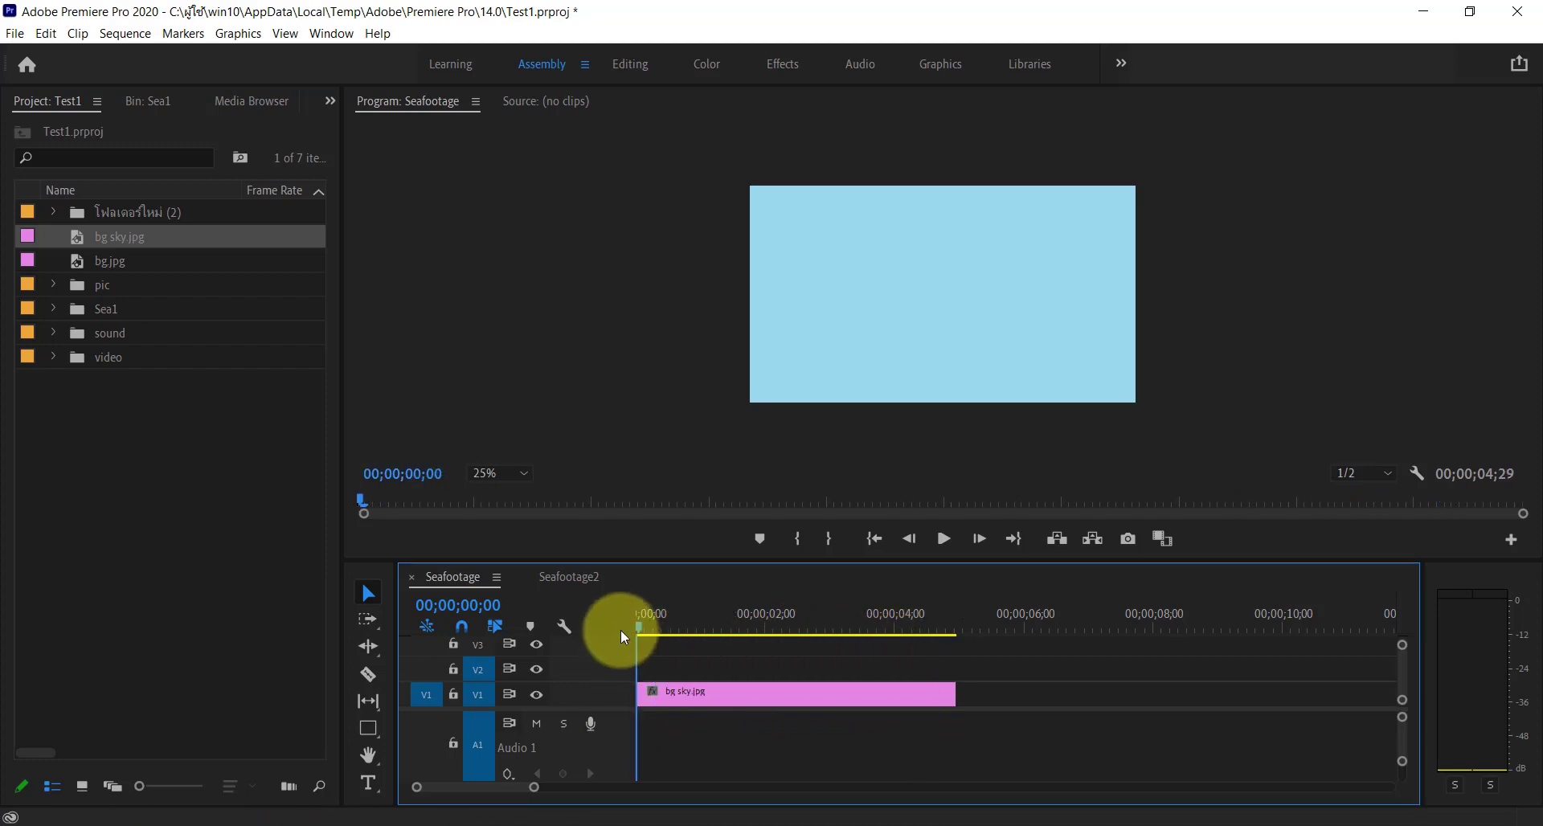
Type the title ท้องฟ้าแจ่มใส over the sky background, then switch to the Graphics workspace
click(369, 784)
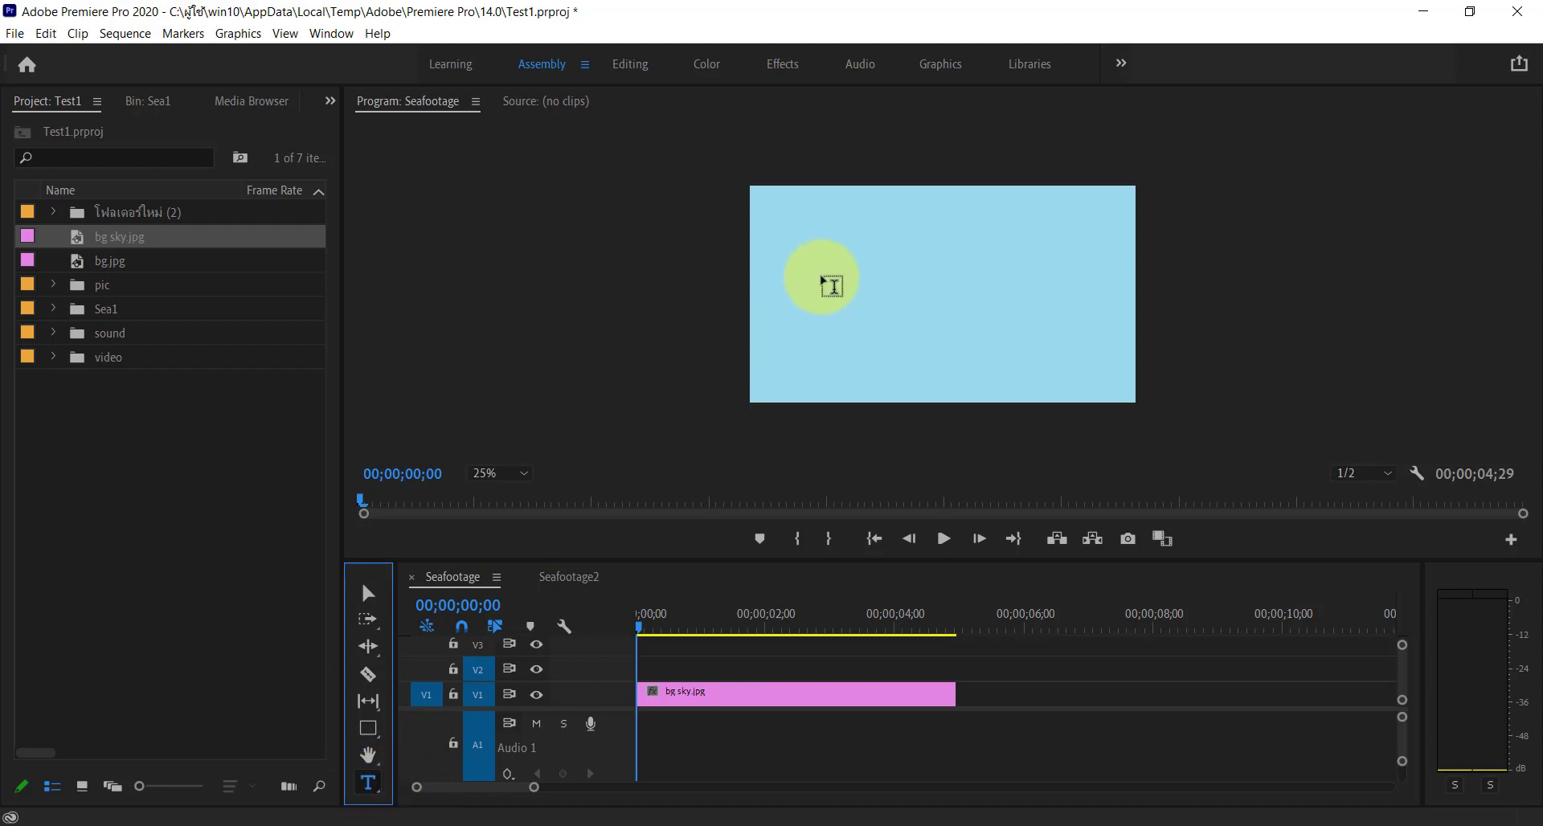
click(822, 278)
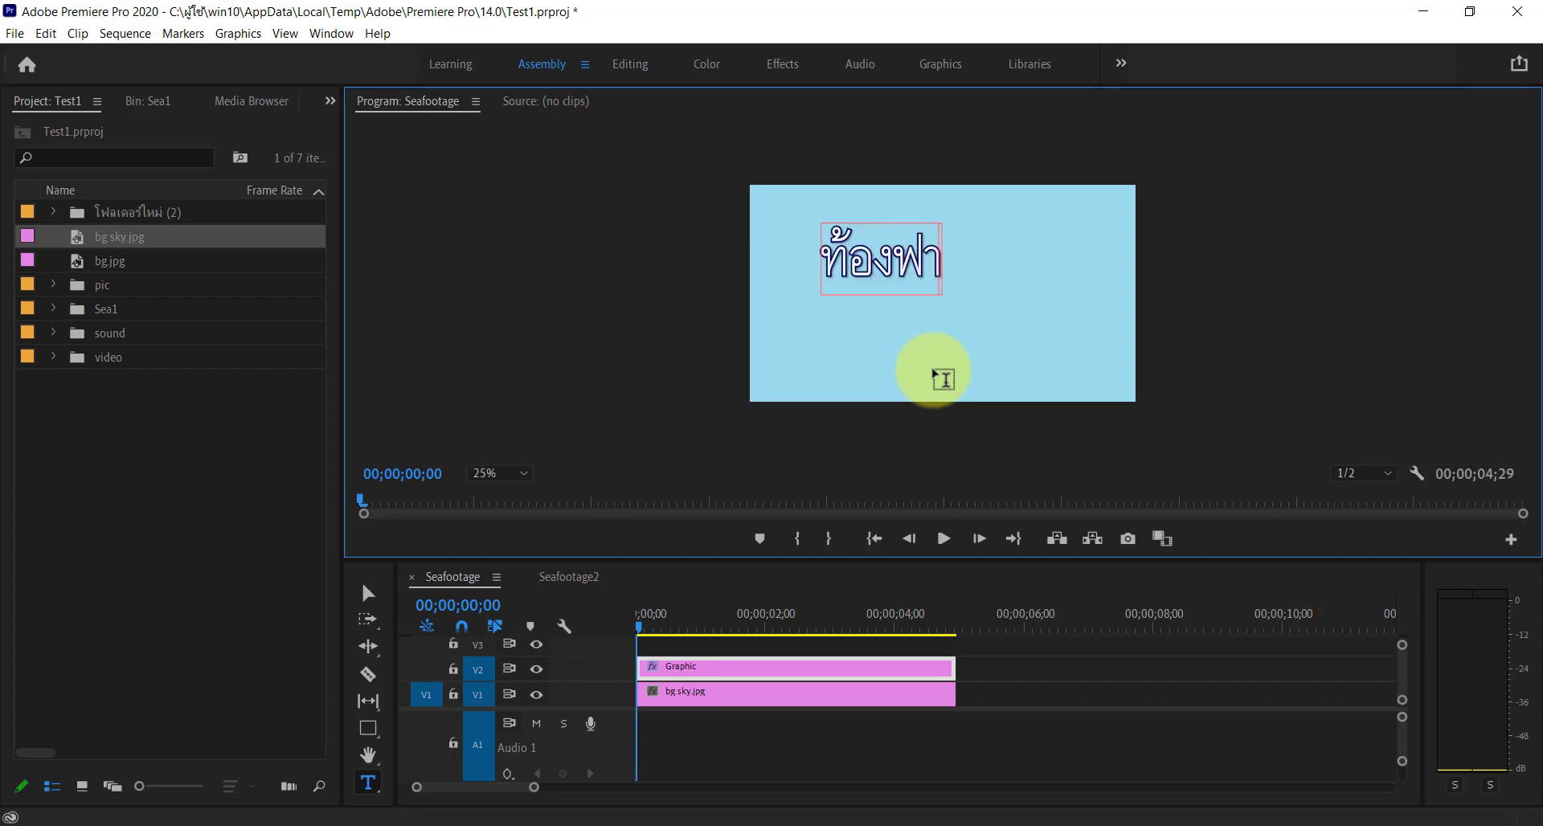
text(้าแจ่มใส)
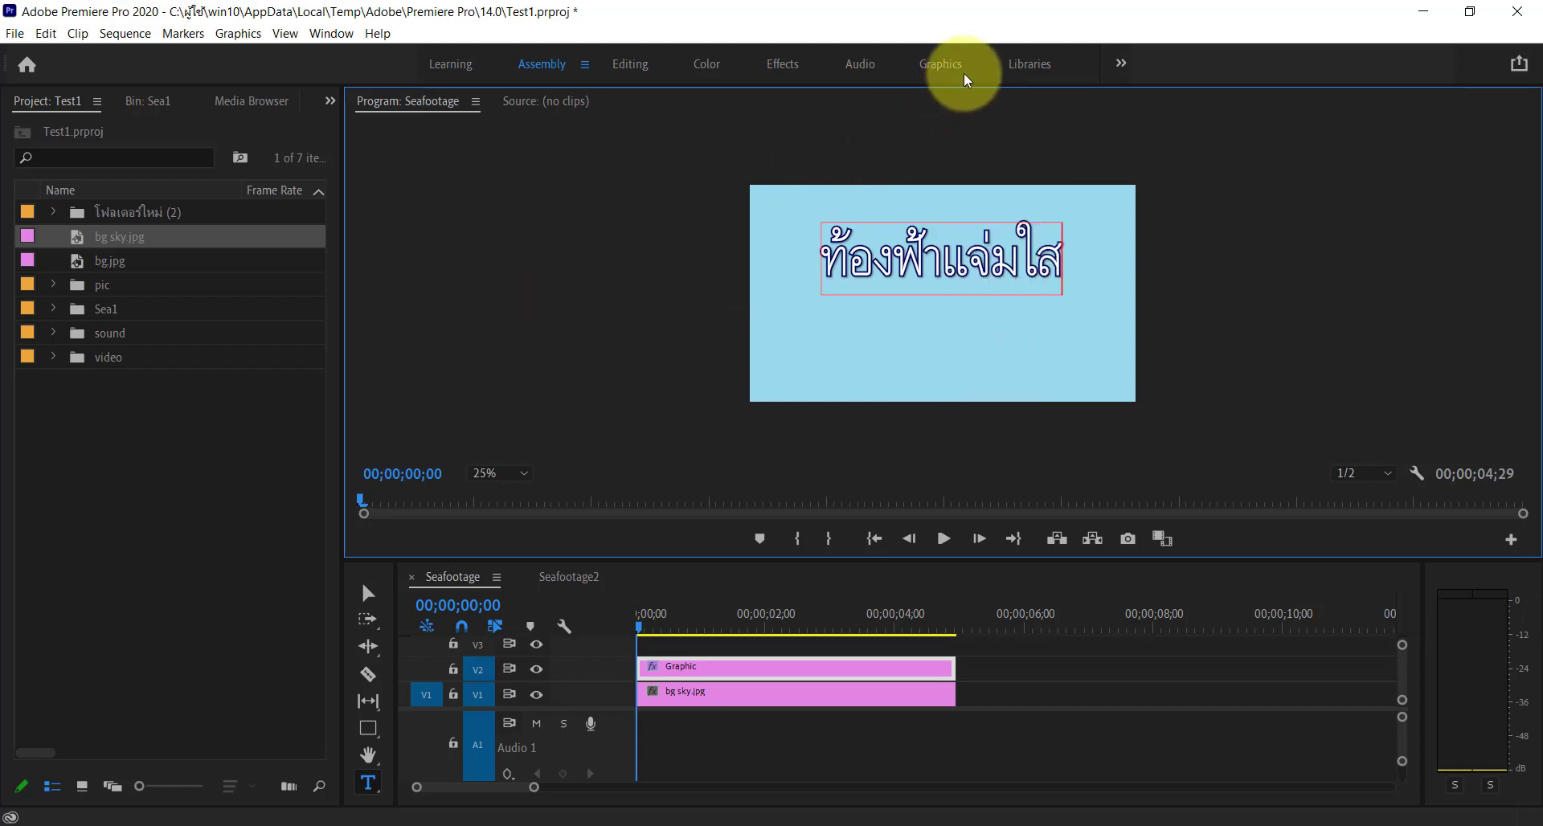
click(943, 71)
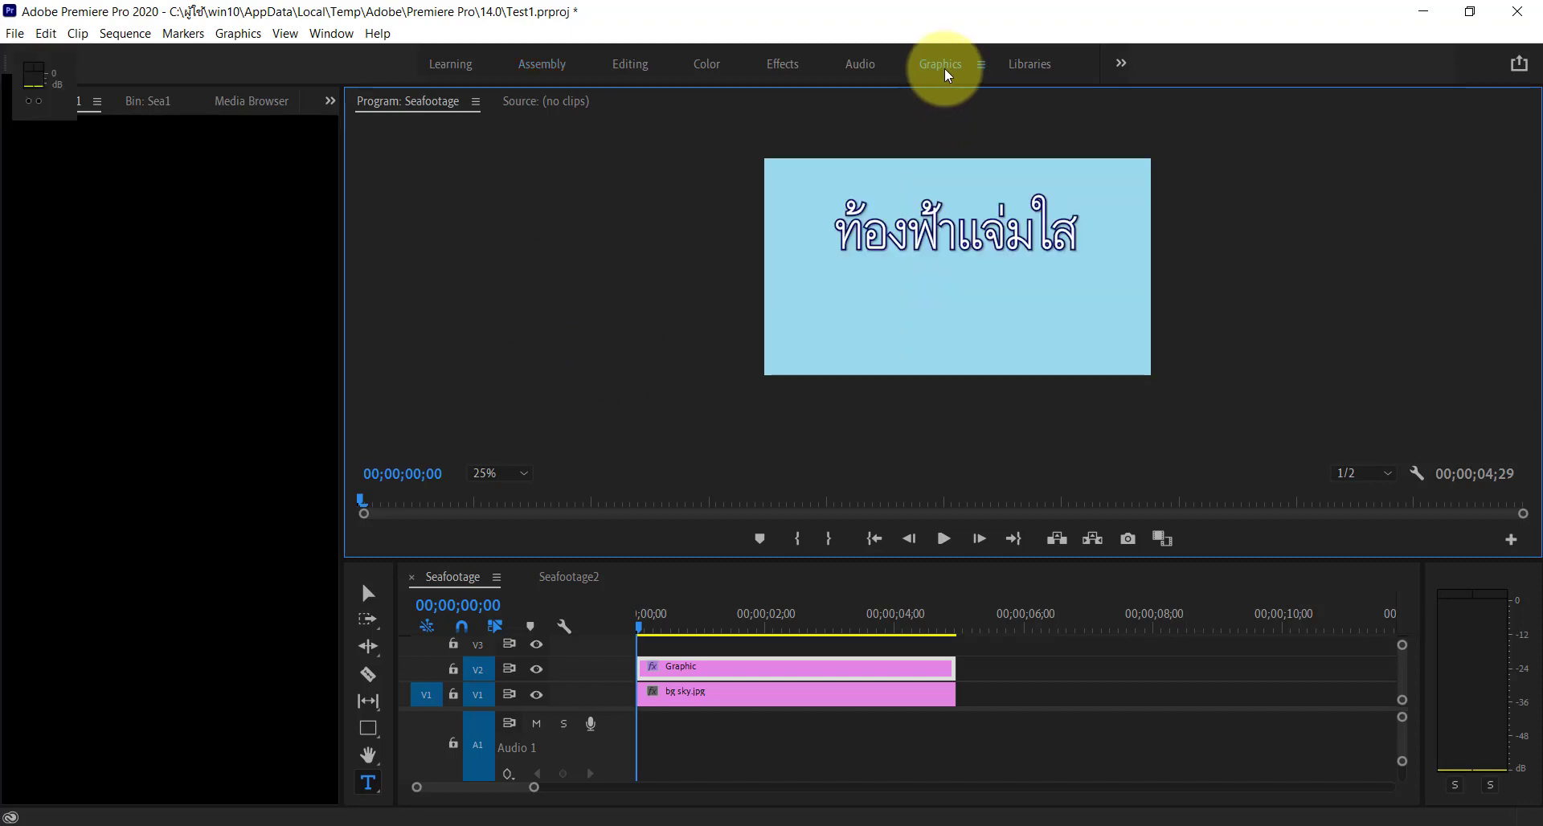
Select the title's text layer in Essential Graphics and change its font from DilleniaUPC to supermarket
click(1025, 259)
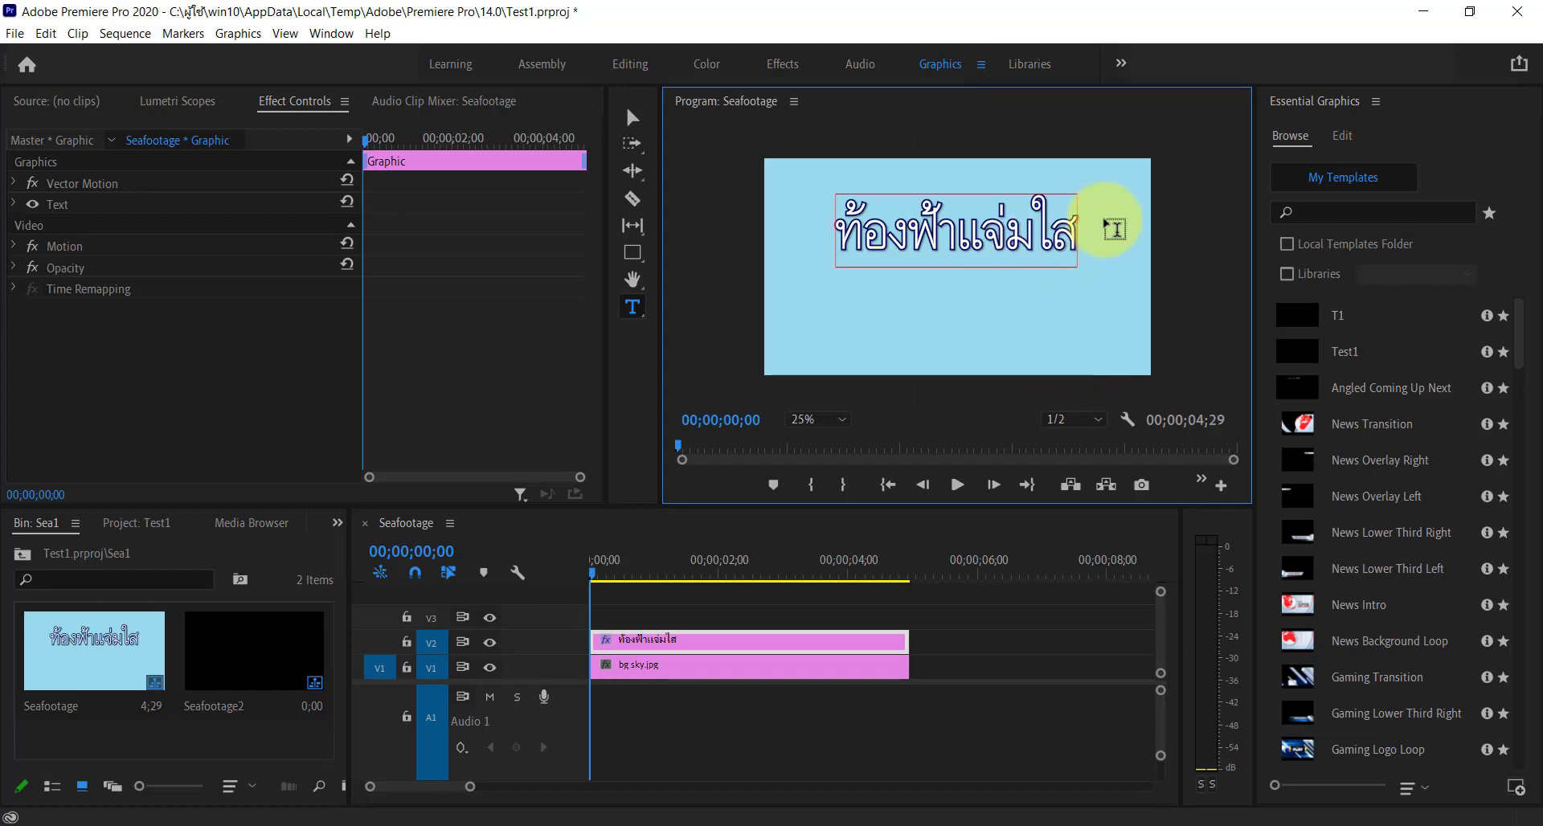
click(1340, 135)
click(1355, 178)
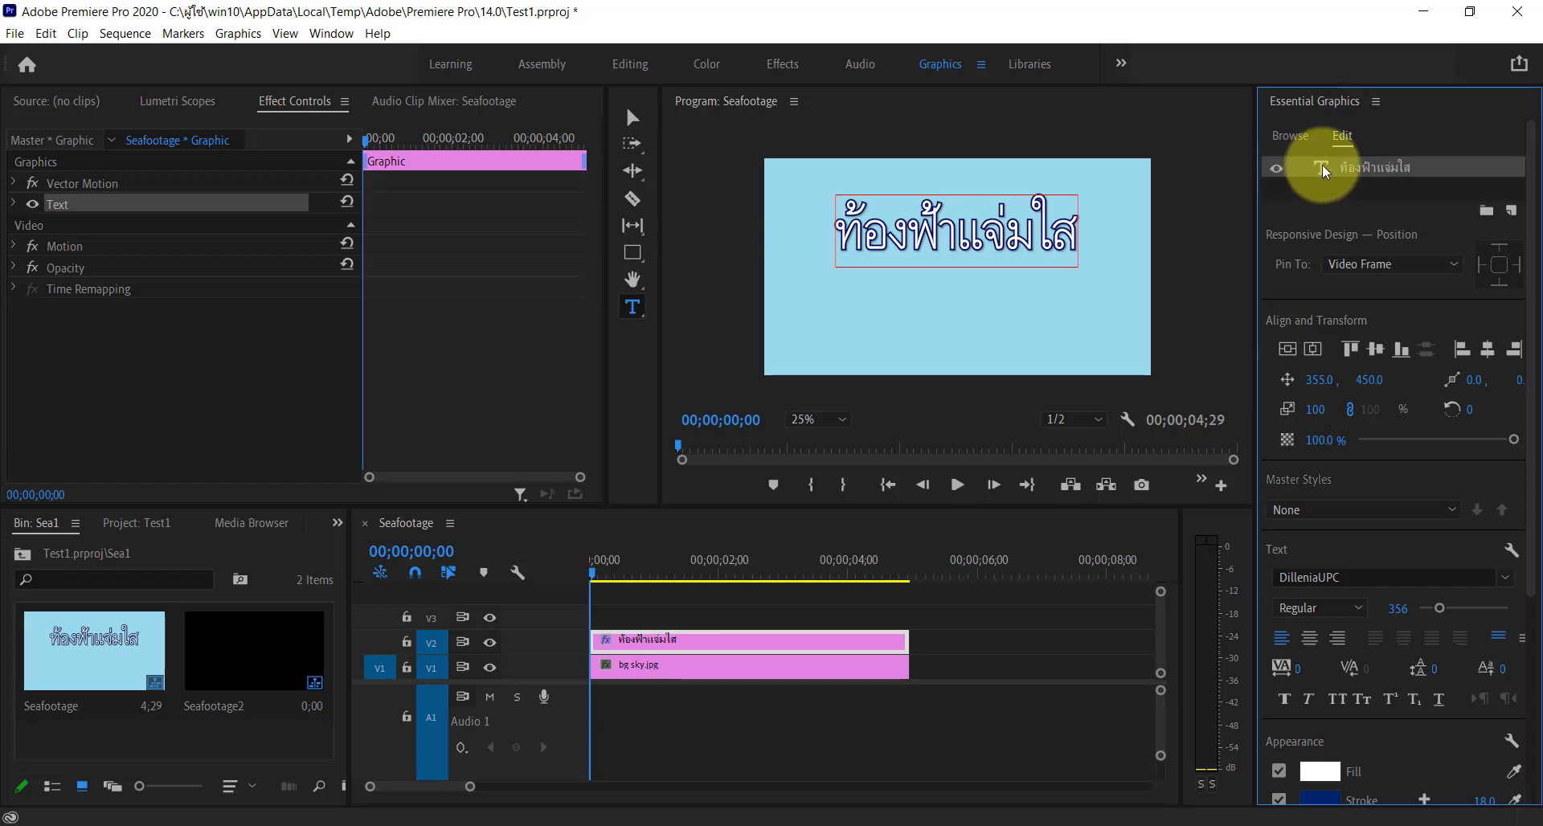
click(1400, 576)
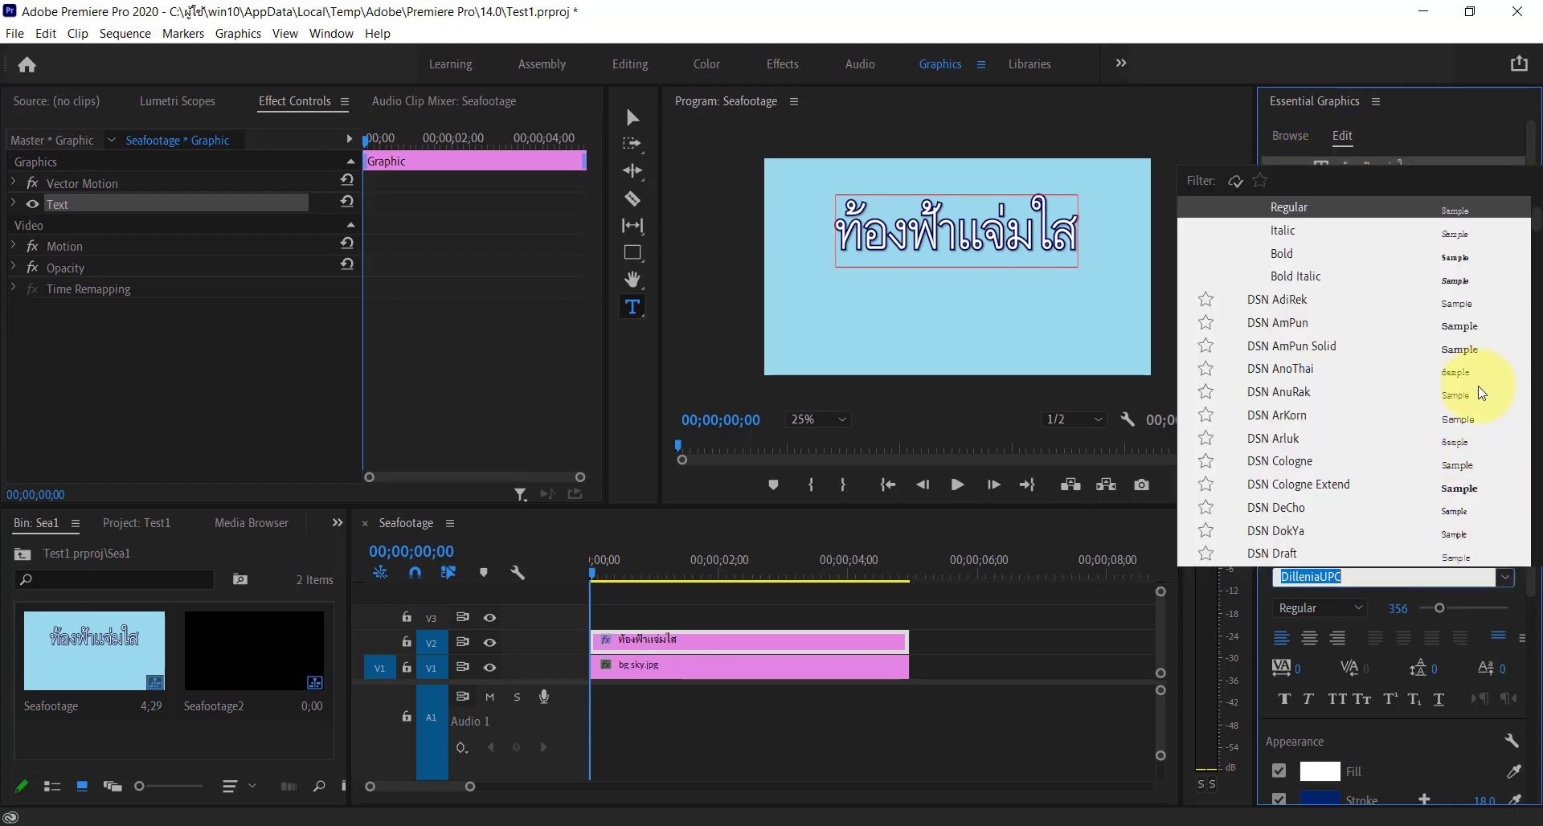
scroll(1481, 392, up, 3)
scroll(1469, 418, up, 1)
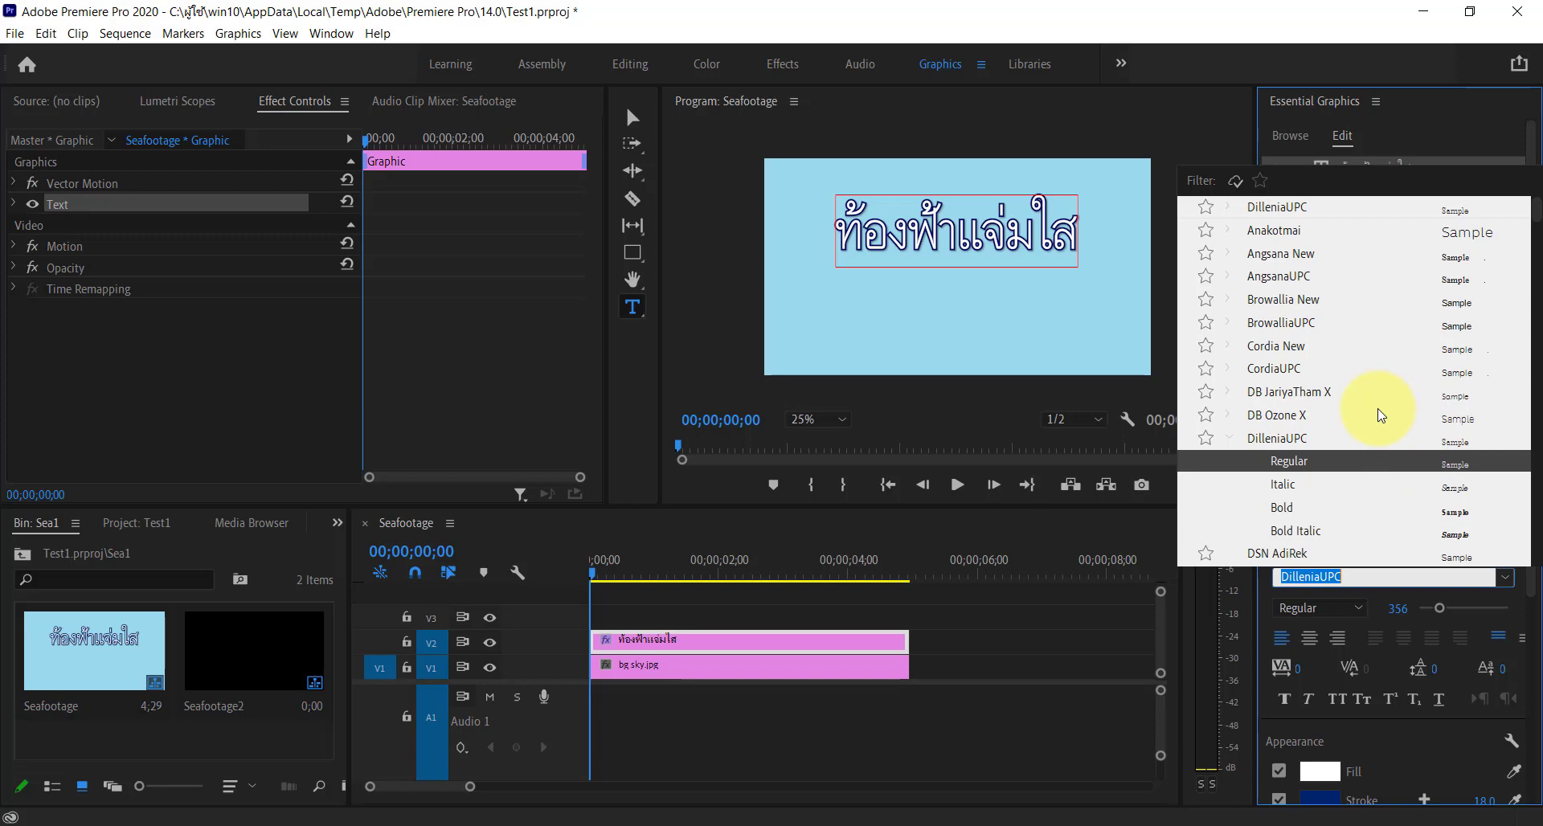
key(Escape)
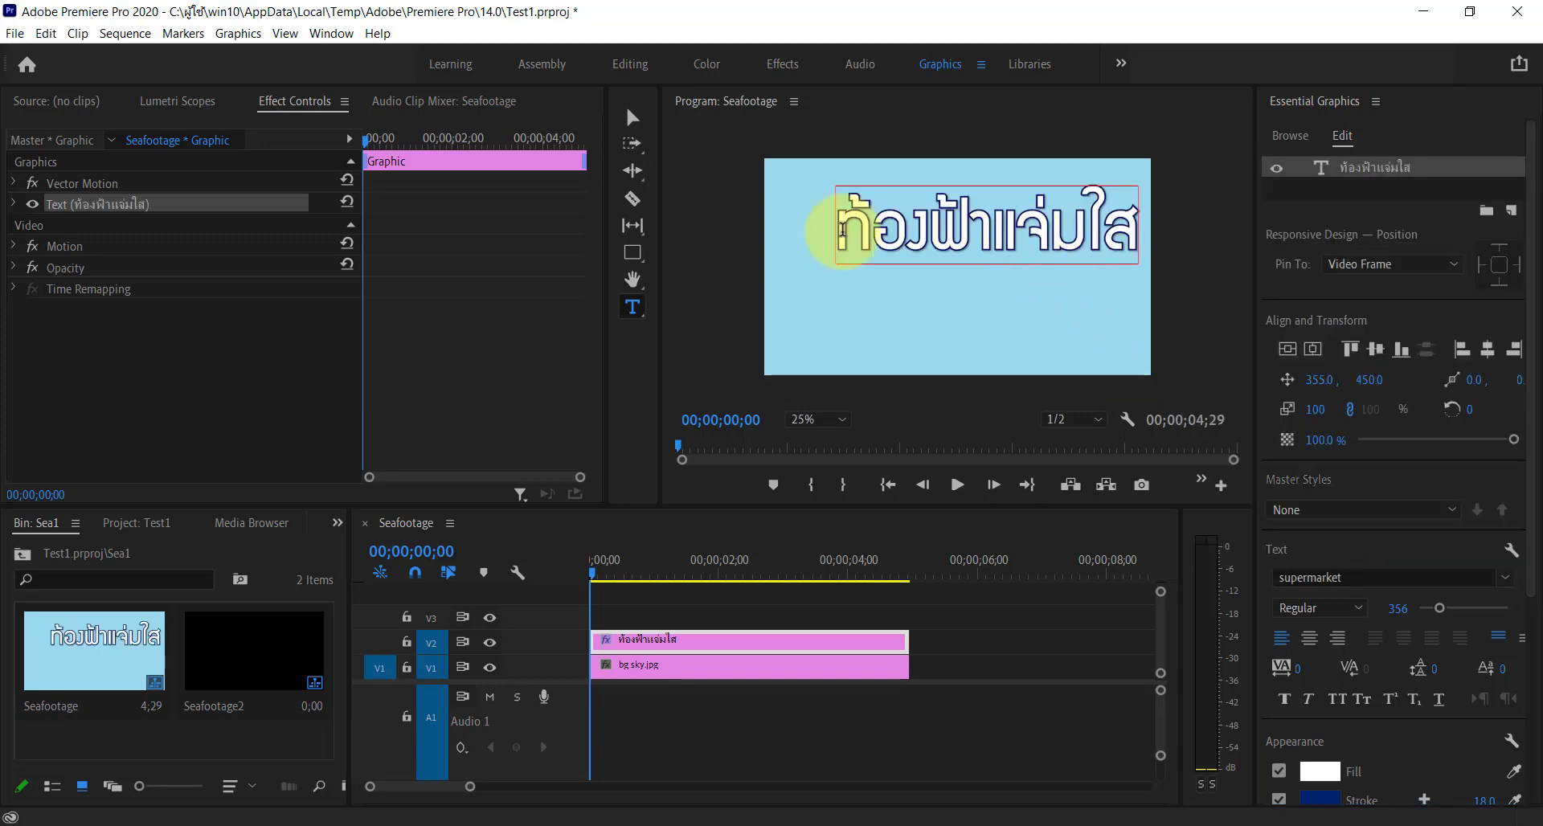
click(982, 247)
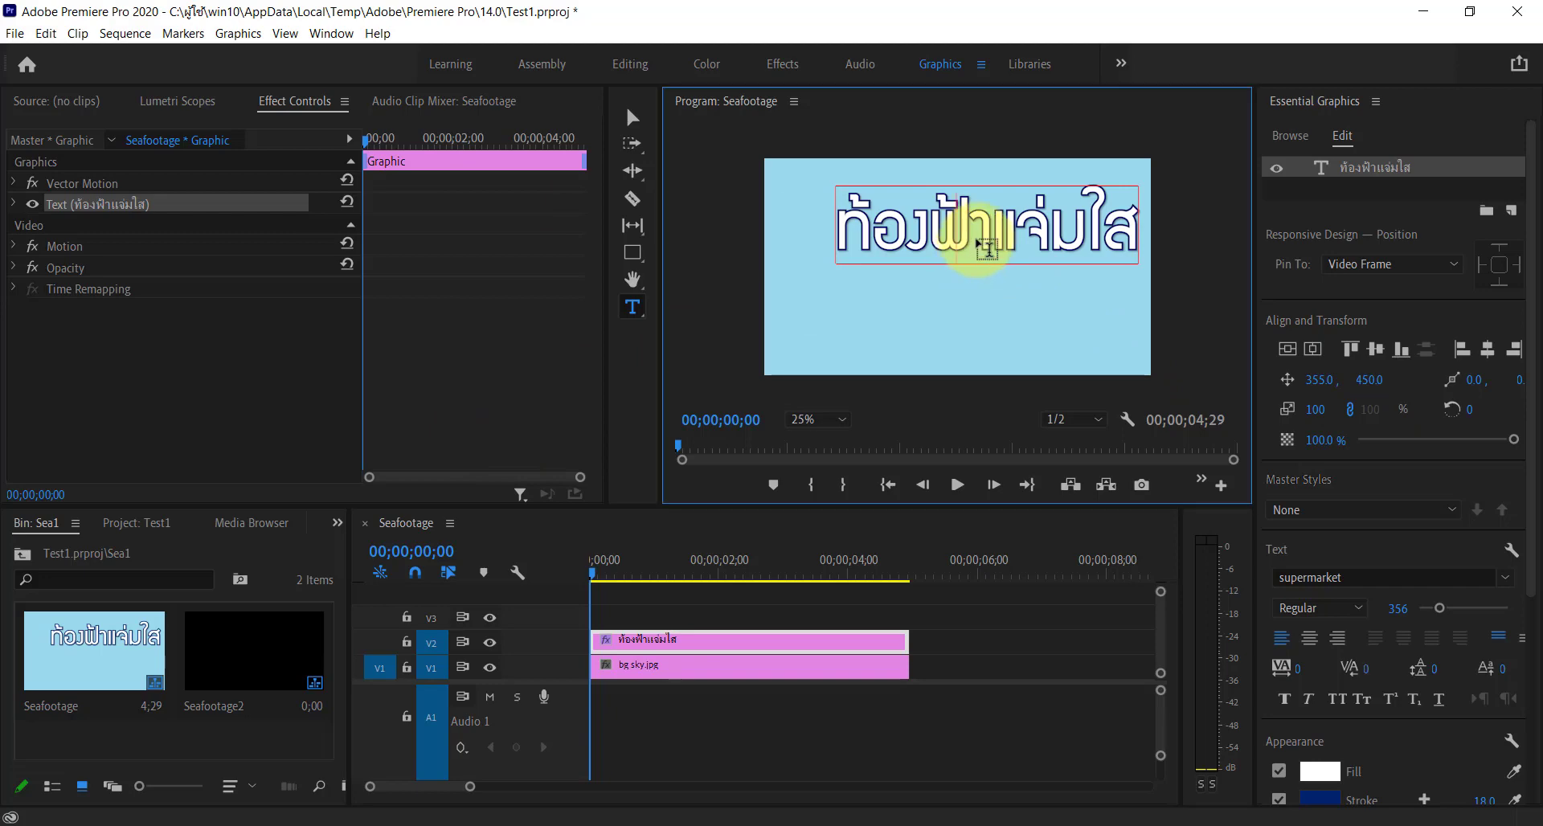
scroll(1374, 691, down, 5)
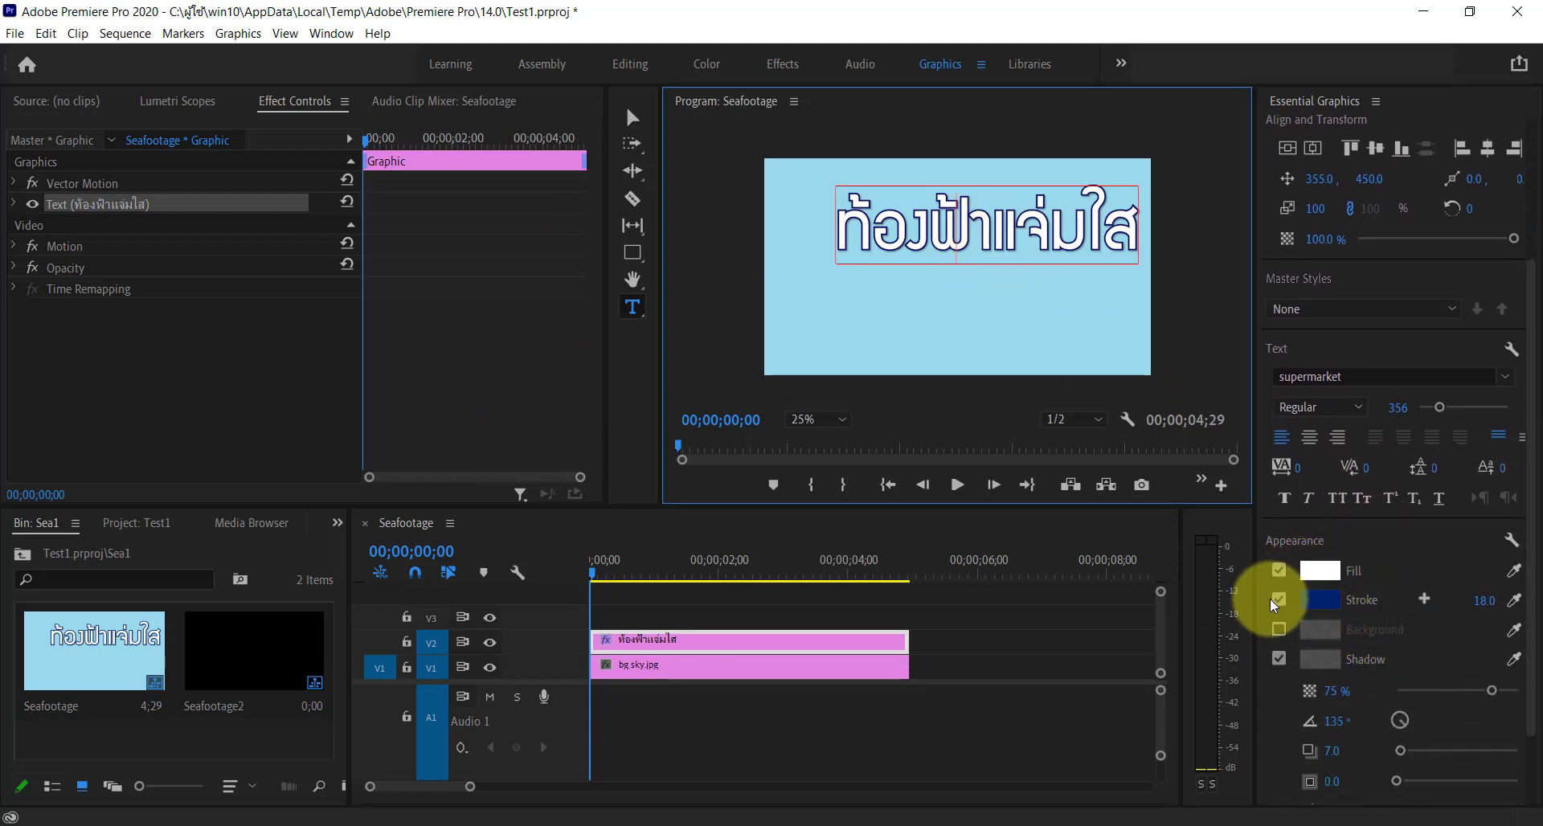
Change the title's stroke colour from dark navy to light blue #7696DE
click(1312, 600)
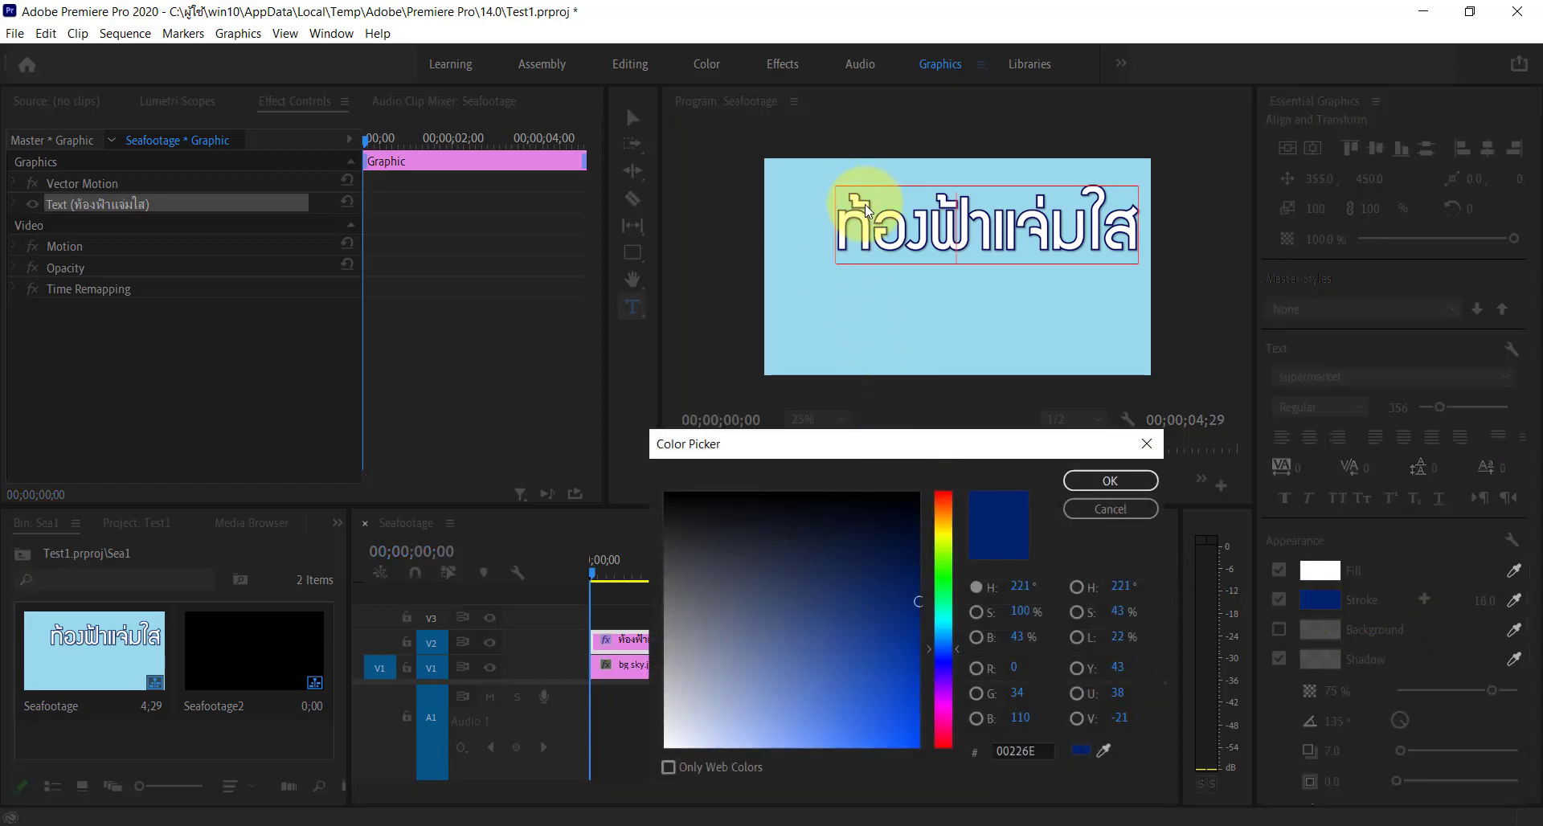
click(915, 497)
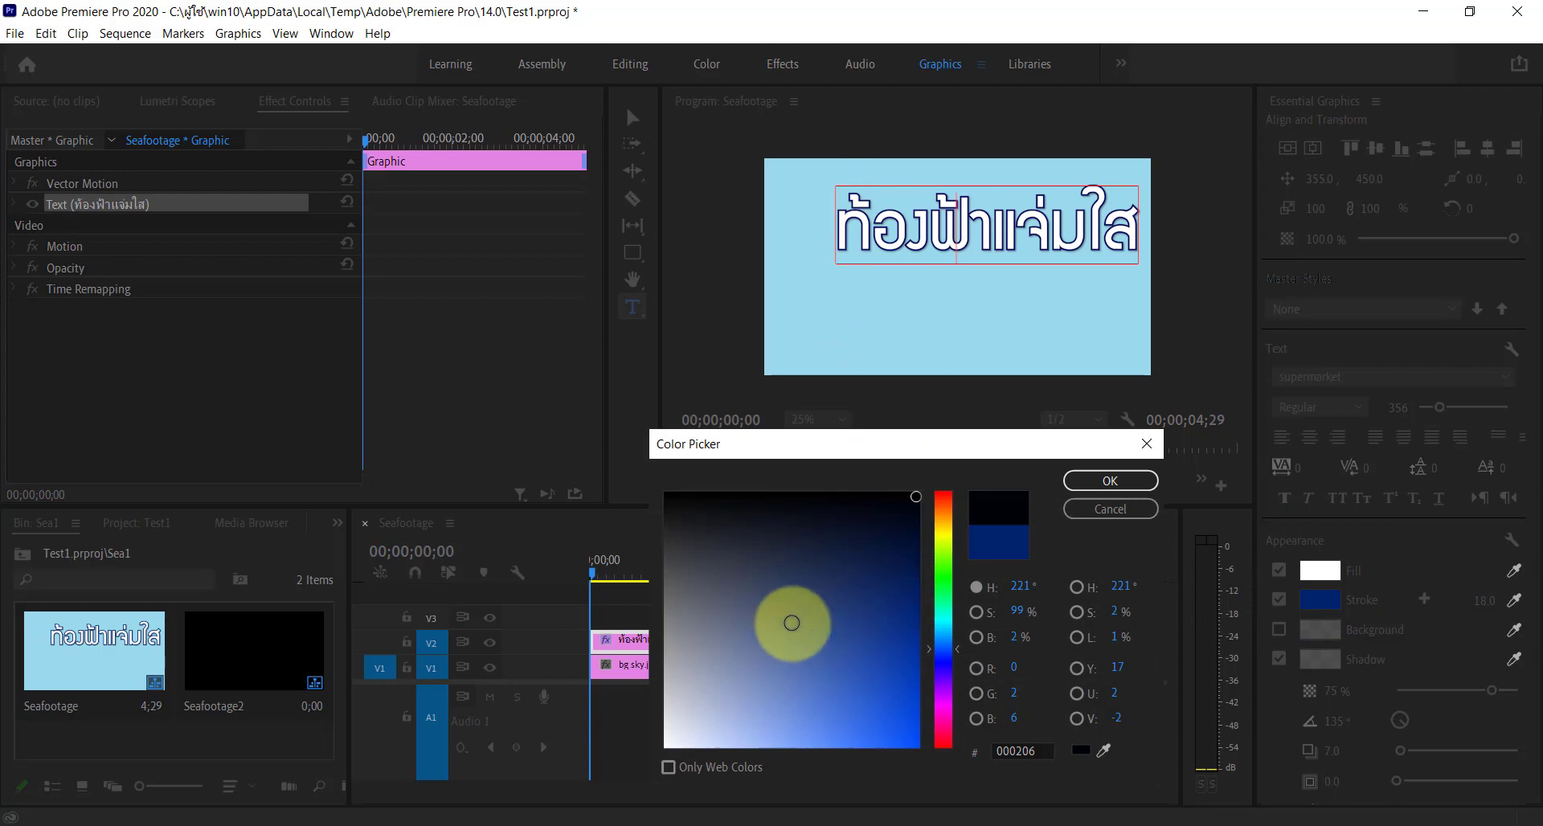
click(783, 714)
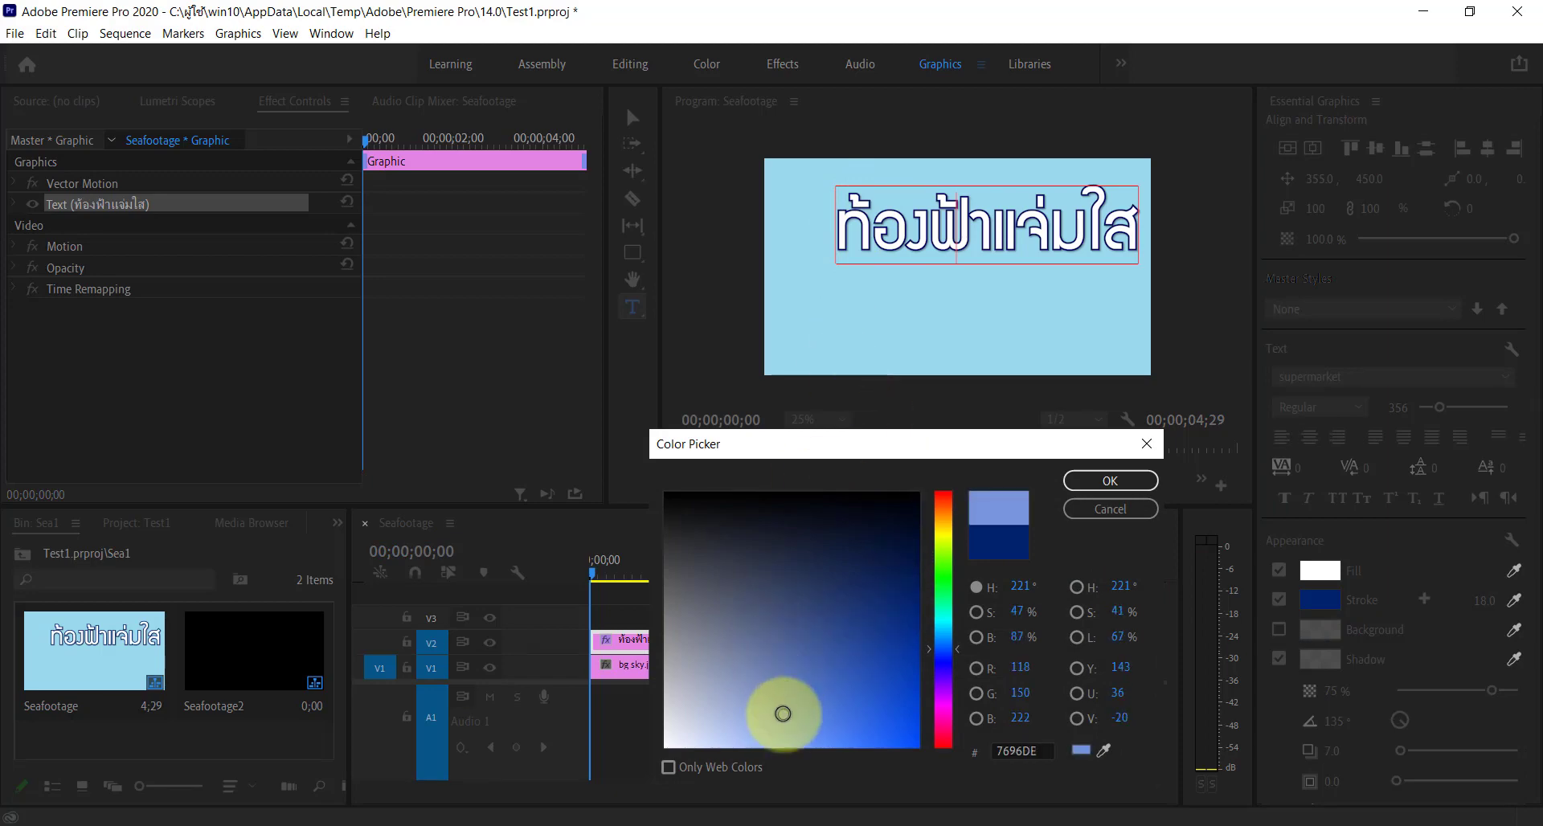
click(1094, 480)
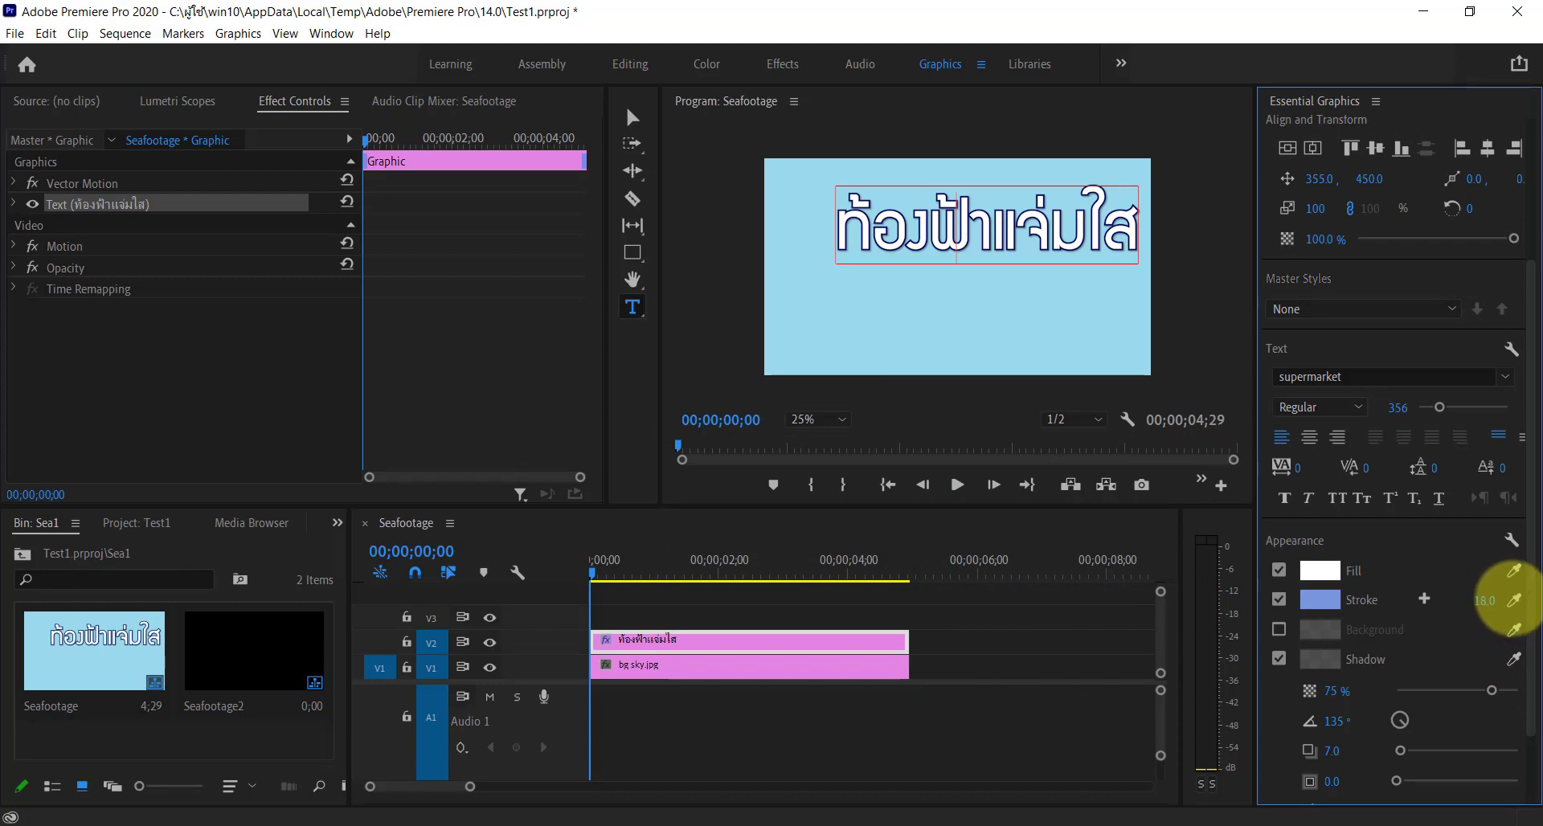
Set stroke width to 100 and the drop shadow to 78% opacity, distance 18
drag(1514, 600, 1363, 619)
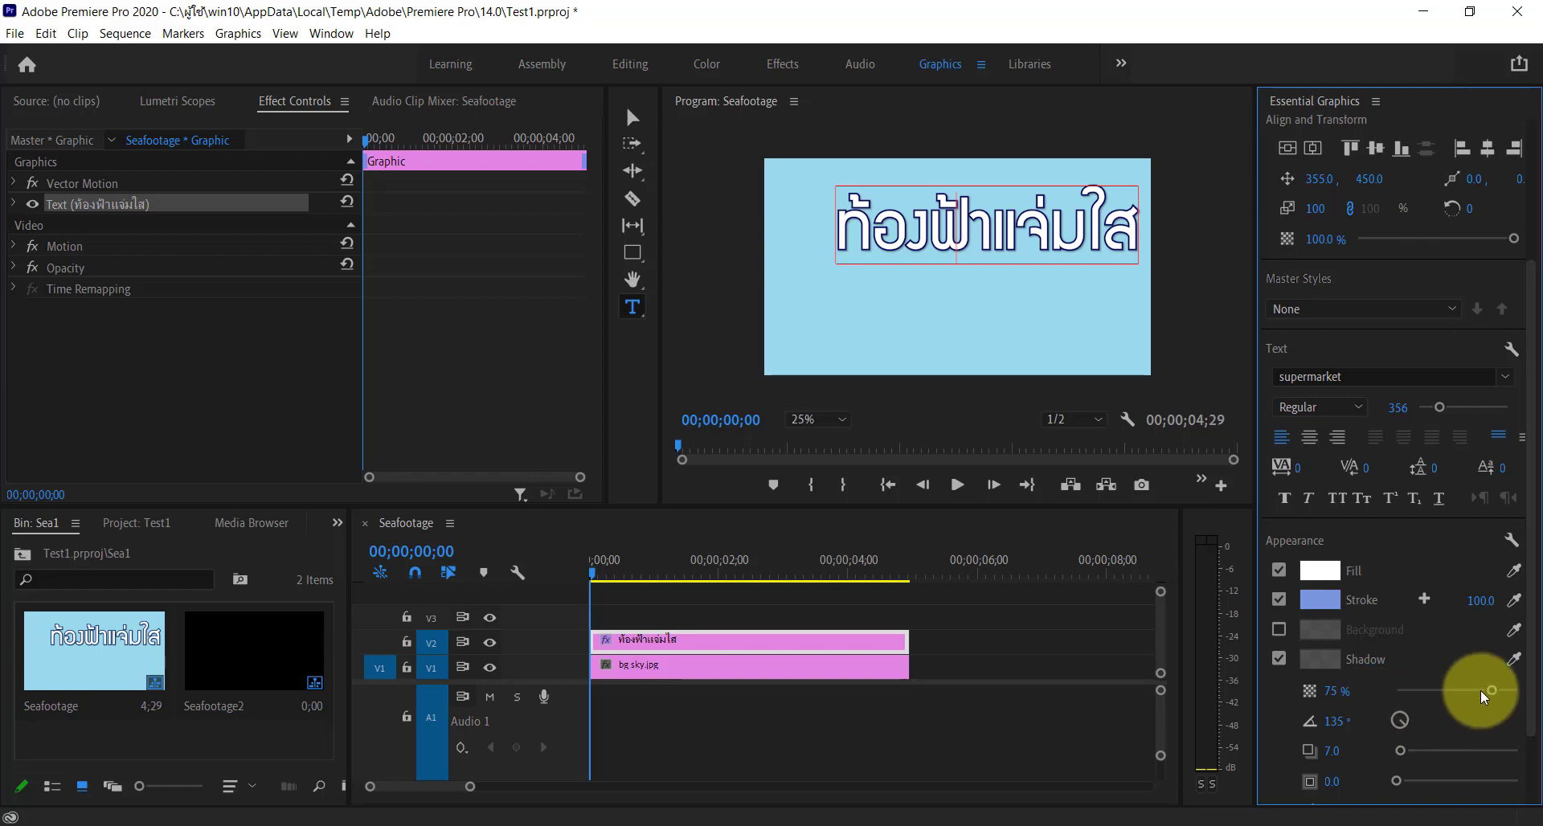
mouse_move(1491, 690)
mouse_down()
mouse_move(1451, 693)
mouse_move(1490, 687)
mouse_up()
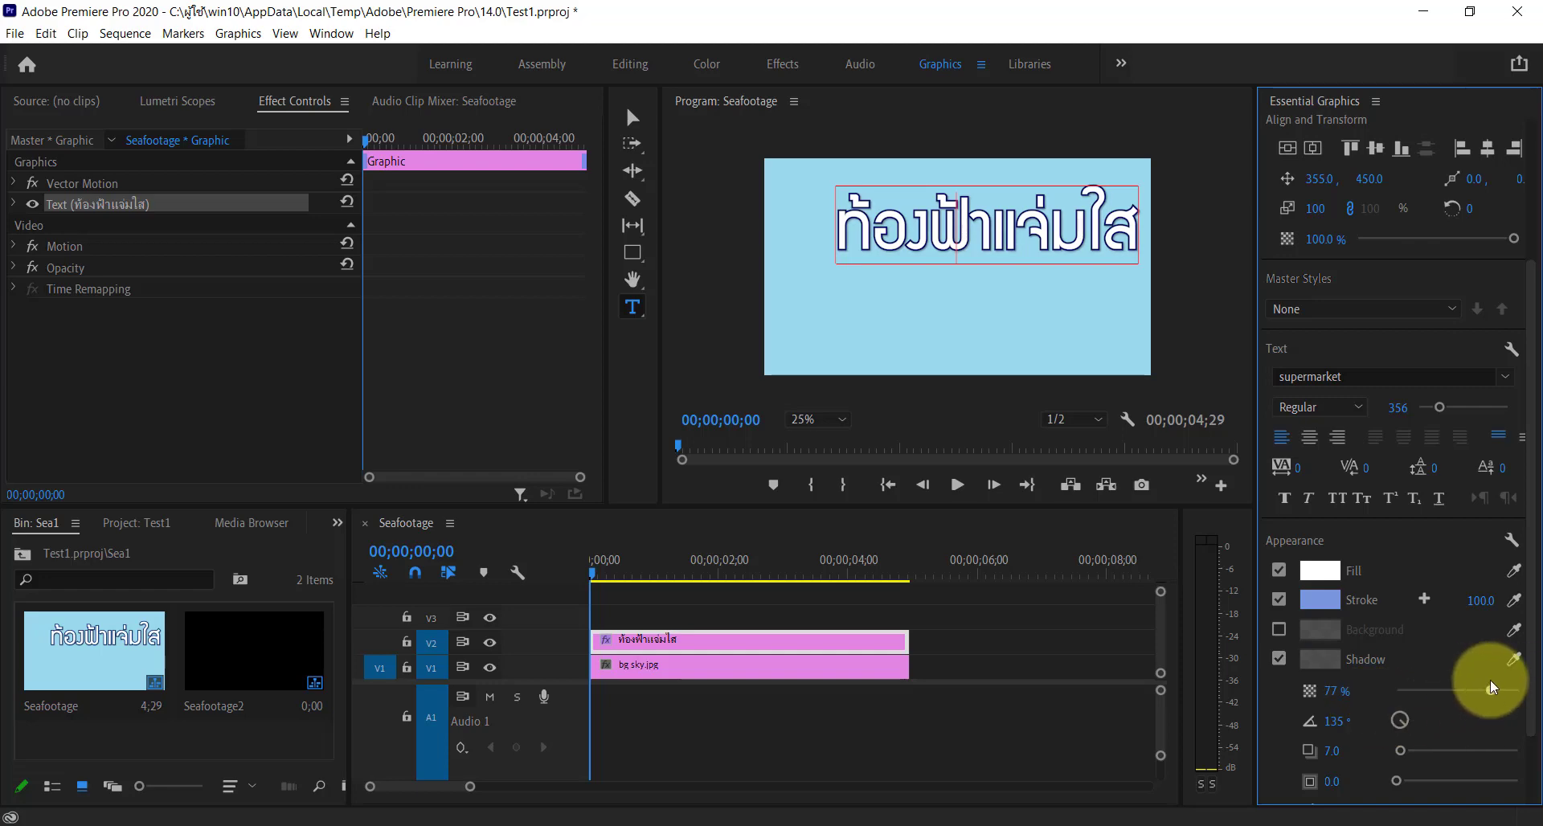
drag(1400, 750, 1407, 751)
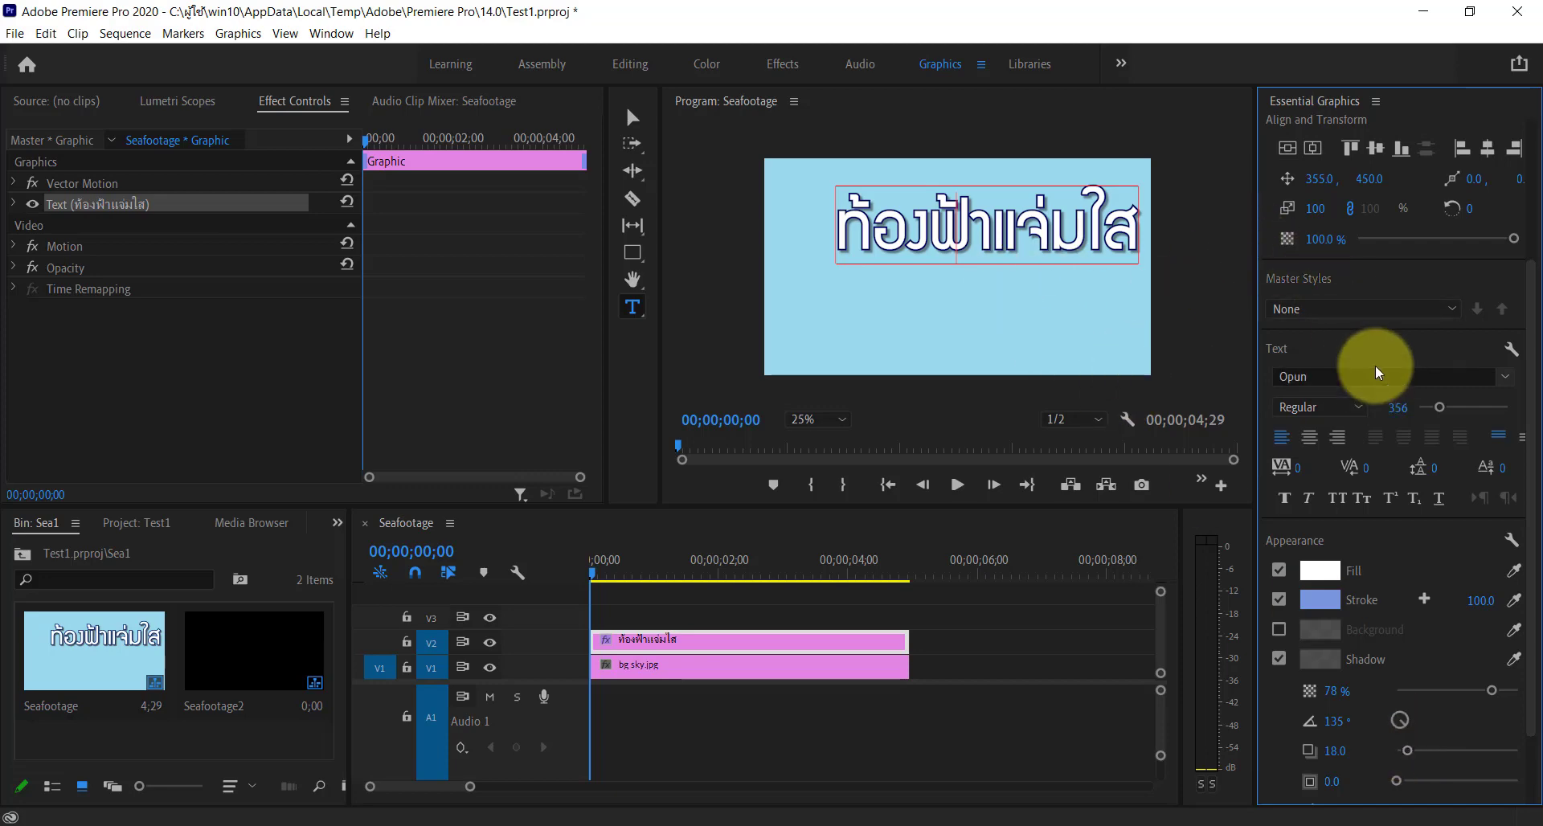
Align the title to vertical and horizontal centre, placing it at 208.5, 657.5
scroll(1375, 397, down, 1)
scroll(1371, 434, up, 2)
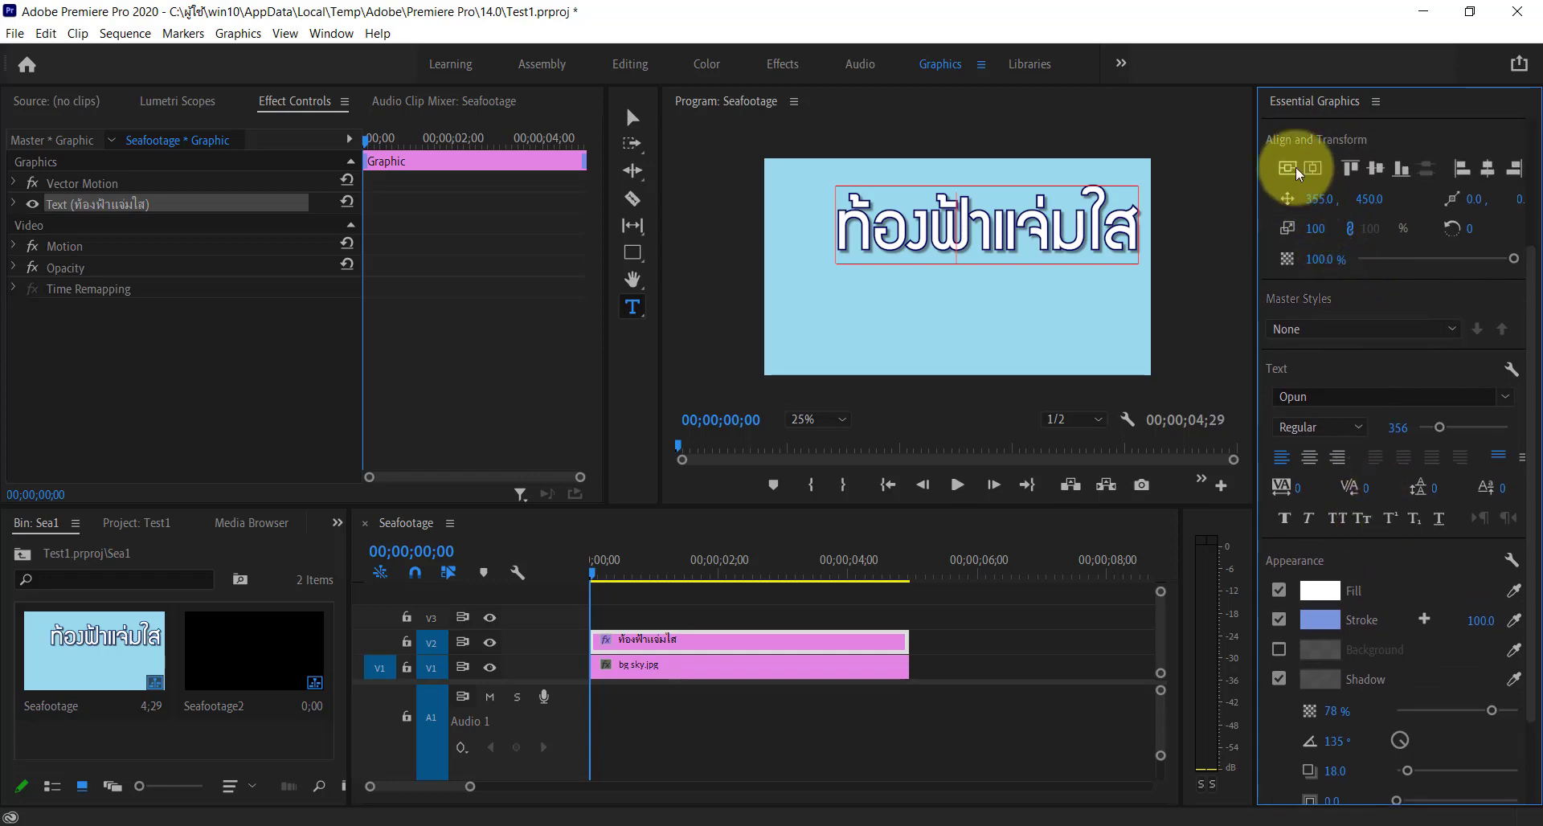
click(1287, 168)
click(1312, 168)
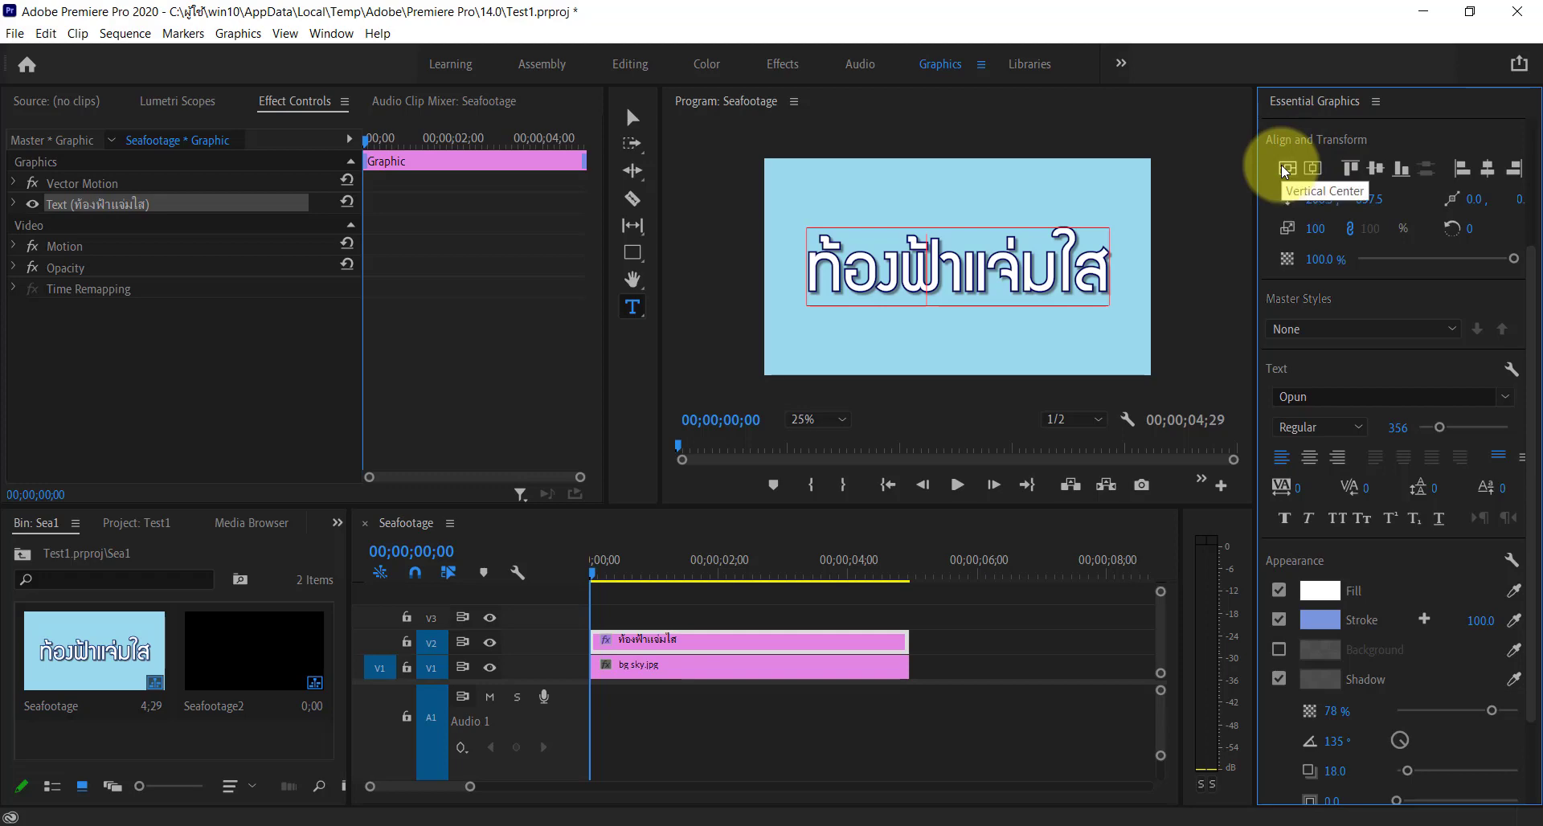
scroll(1343, 345, up, 2)
scroll(1342, 350, up, 1)
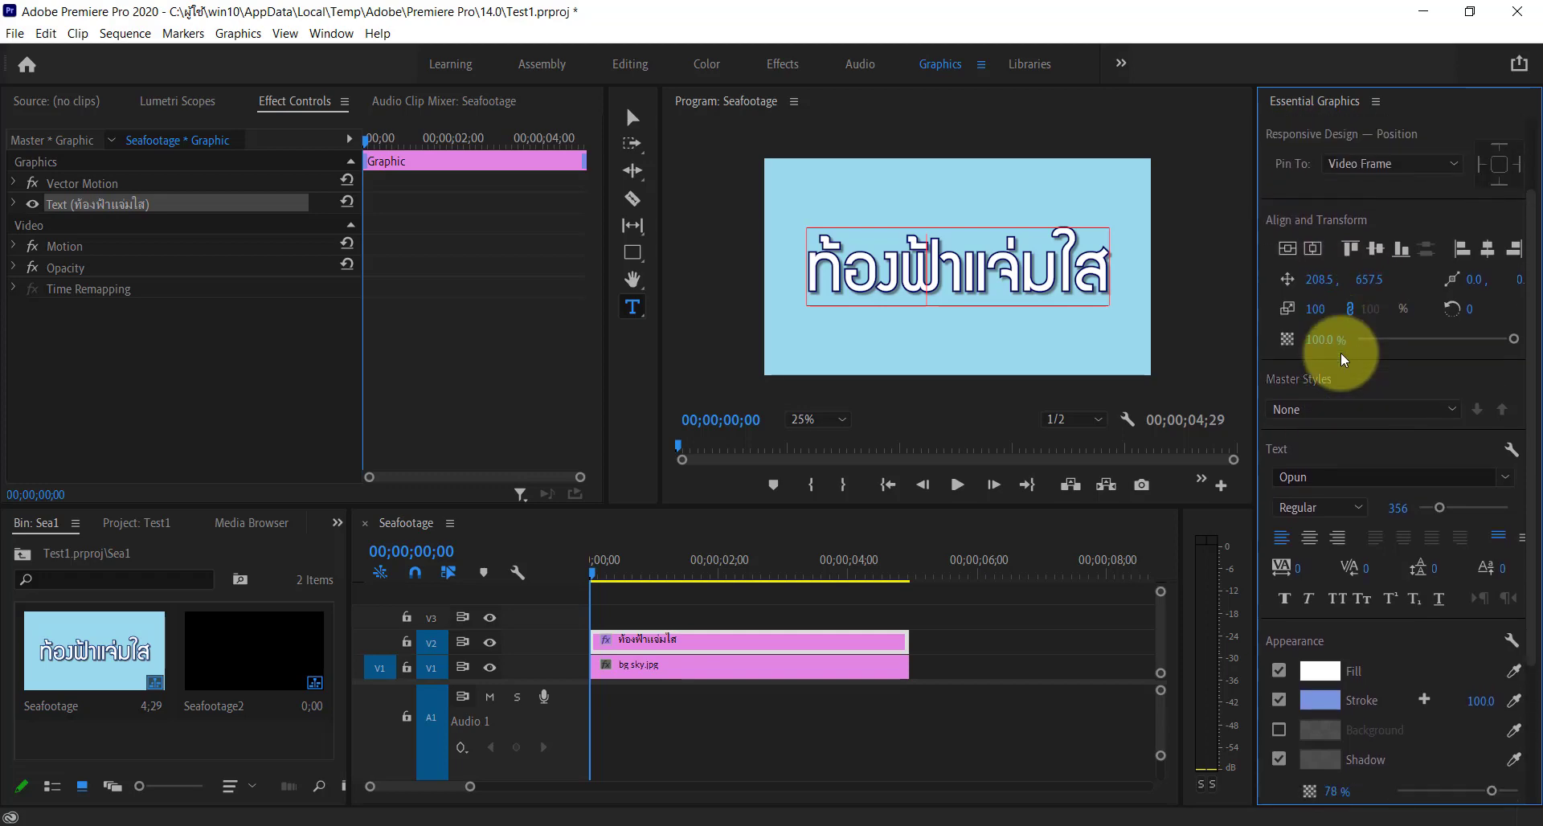
In the Effects workspace, apply Video Effects > Perspective > Basic 3D to the V2 title clip
click(786, 68)
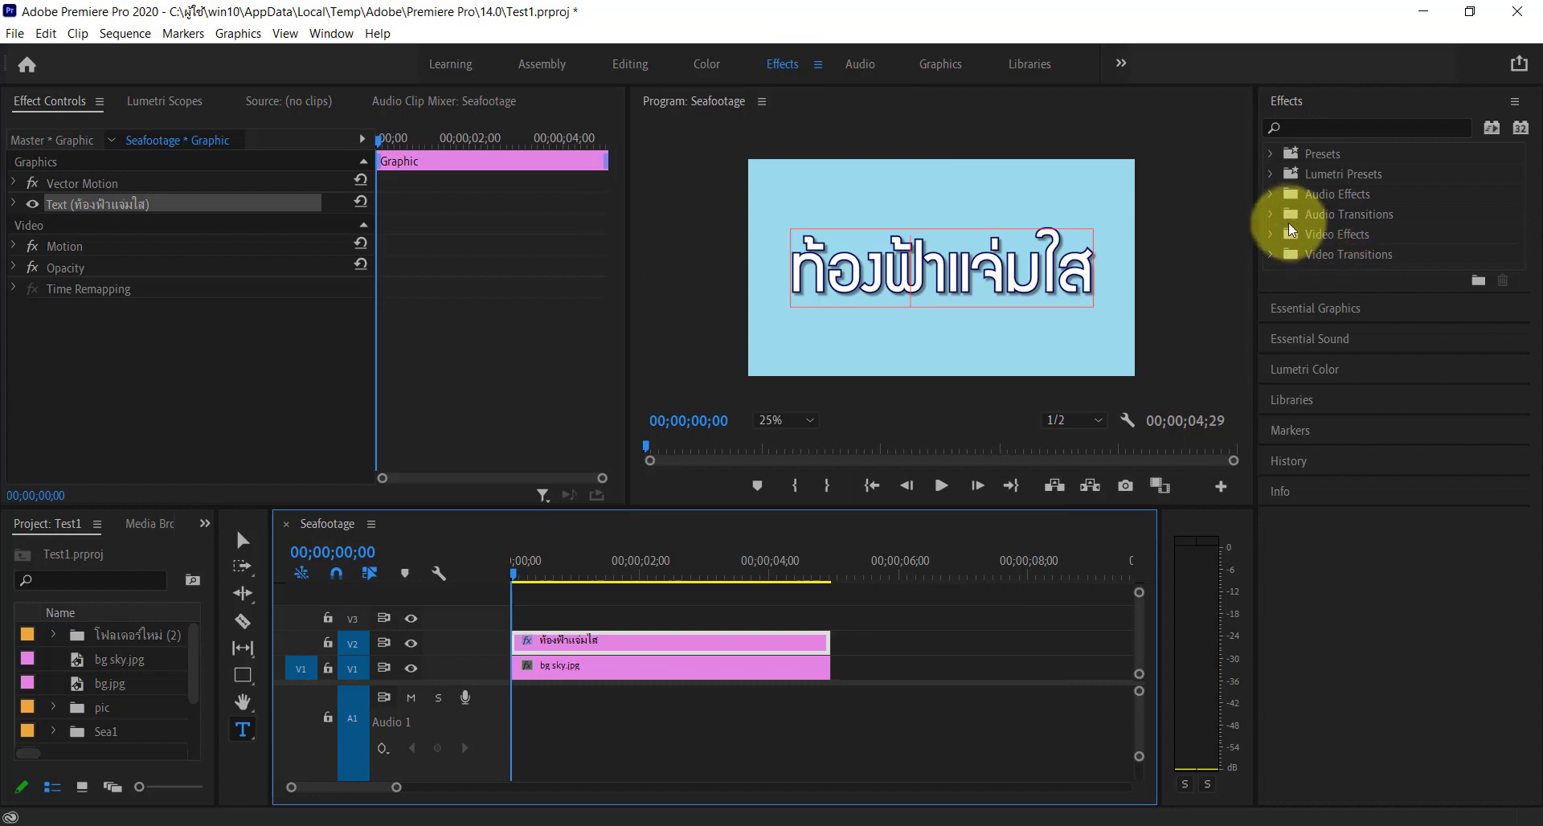
click(1268, 237)
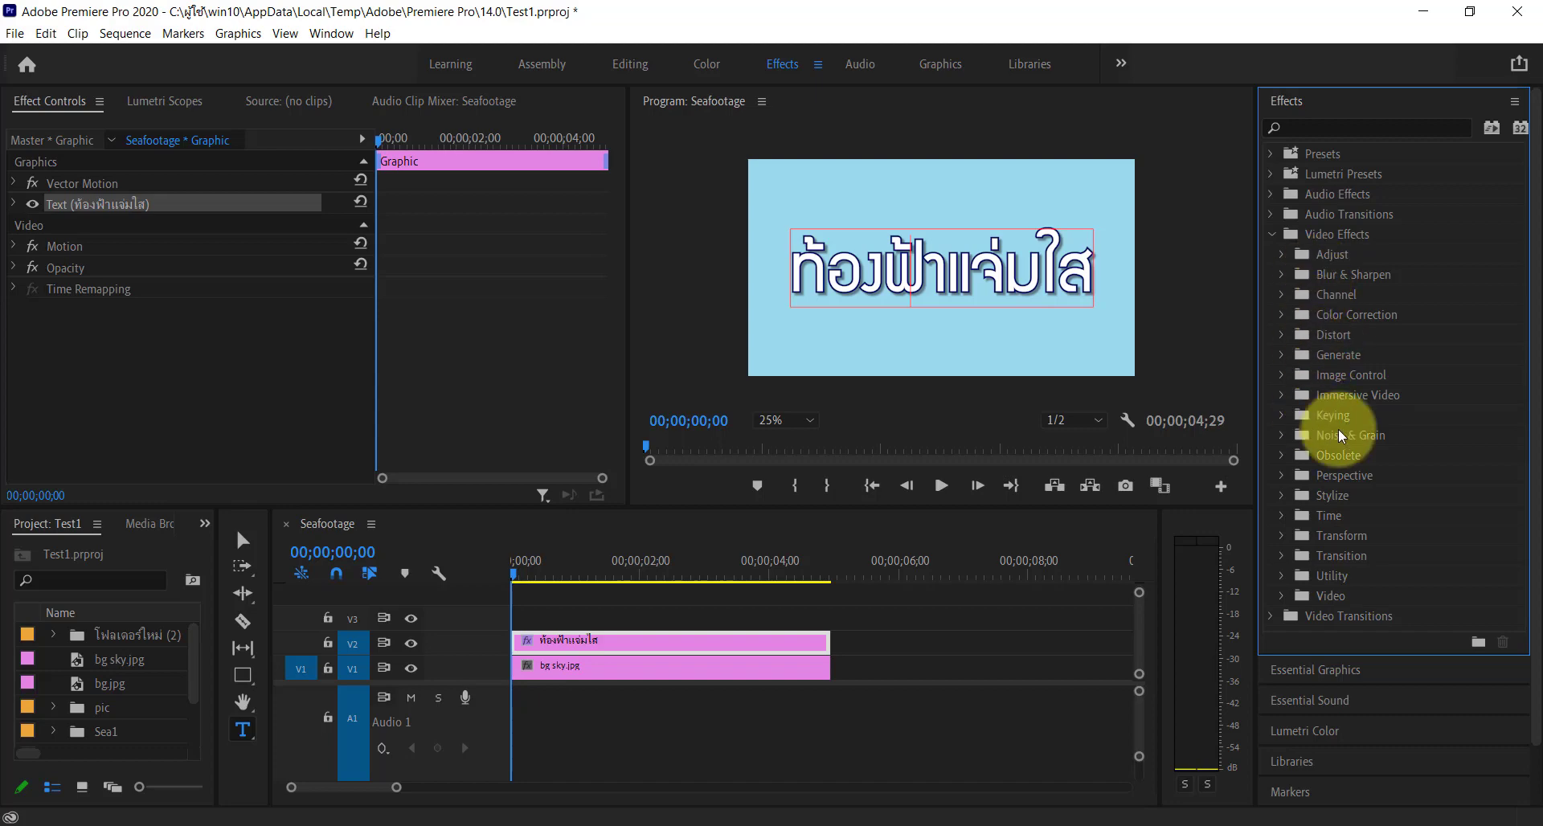
click(1282, 475)
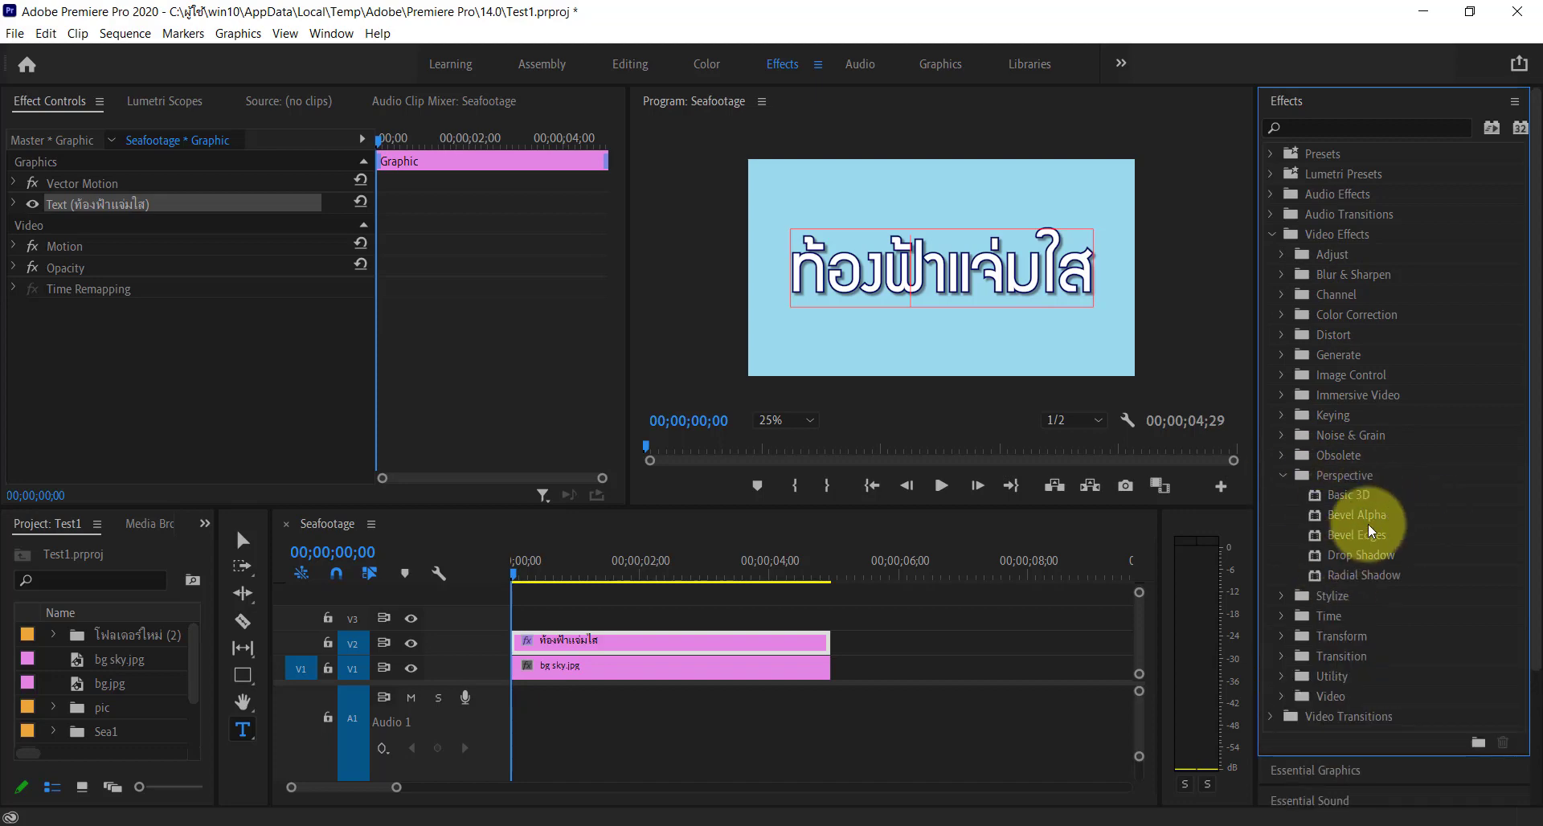
click(1346, 498)
drag(1344, 499, 721, 646)
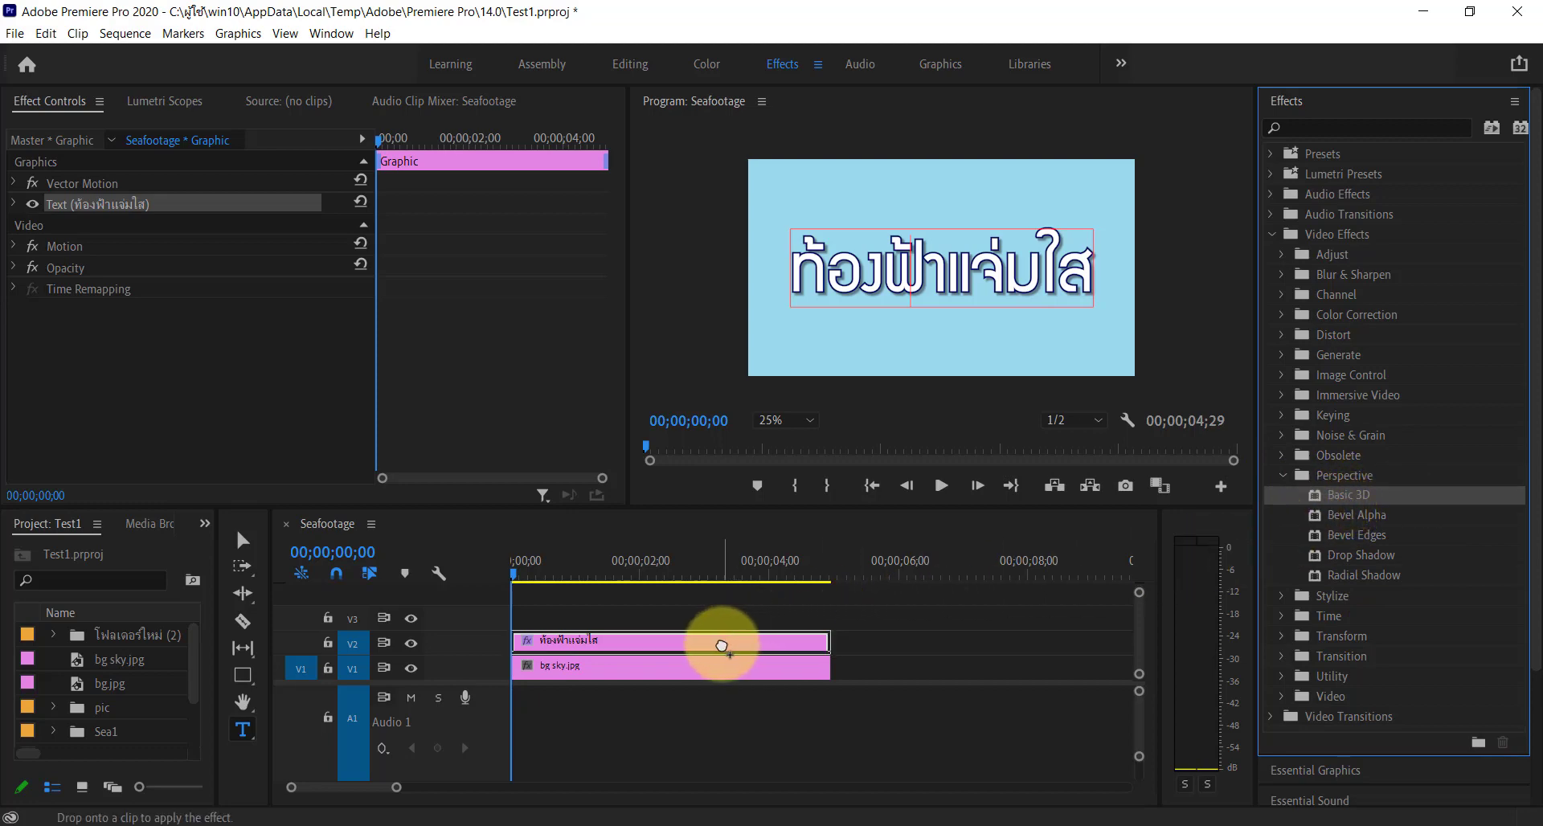
drag(721, 646, 715, 645)
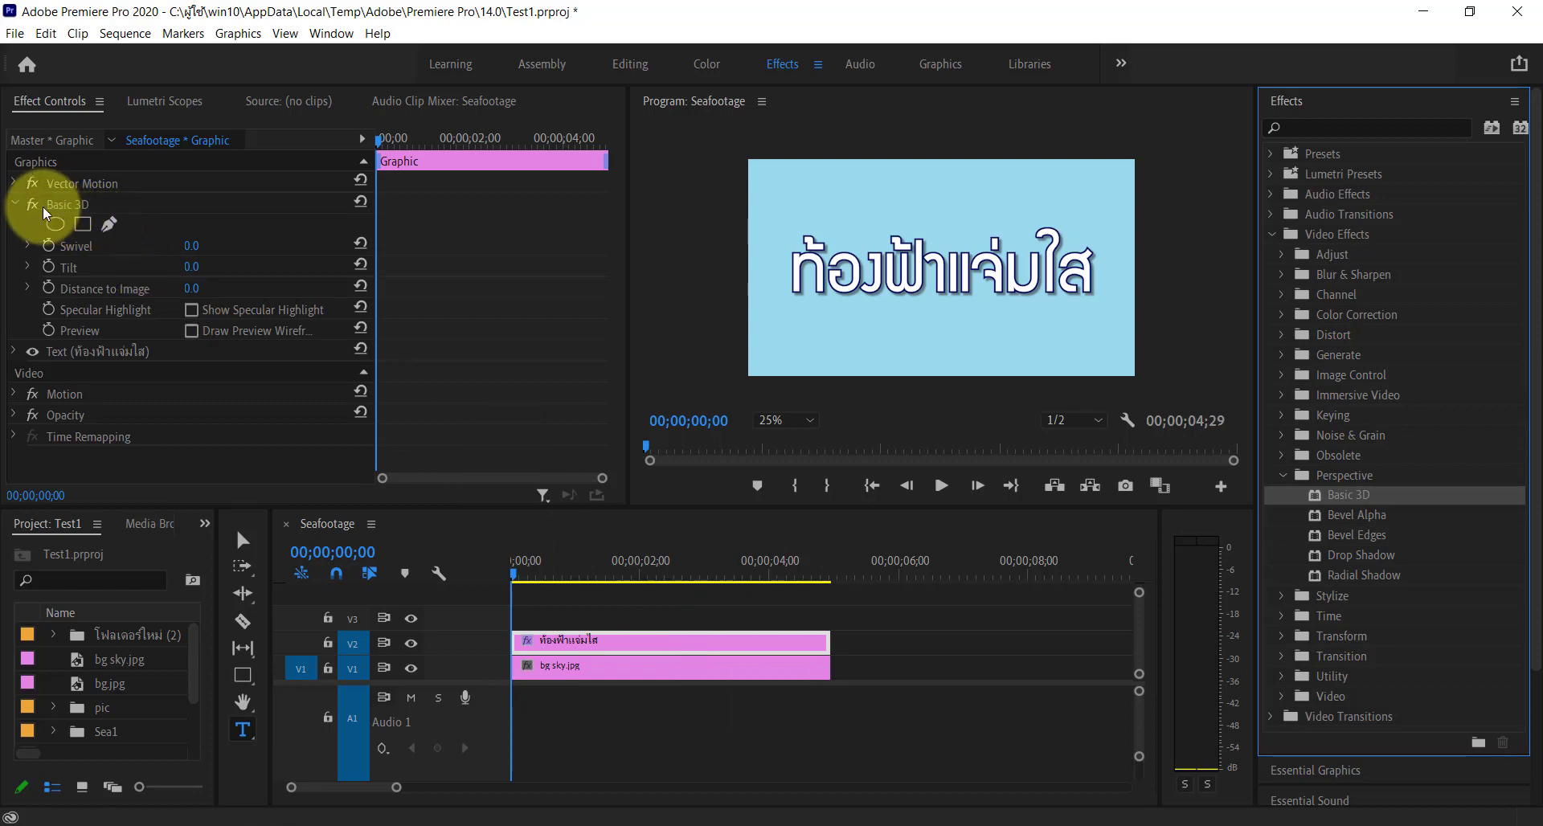
Expand Basic 3D in Effect Controls and add a Tilt keyframe of 0.0 at 00;00;00;00
click(22, 210)
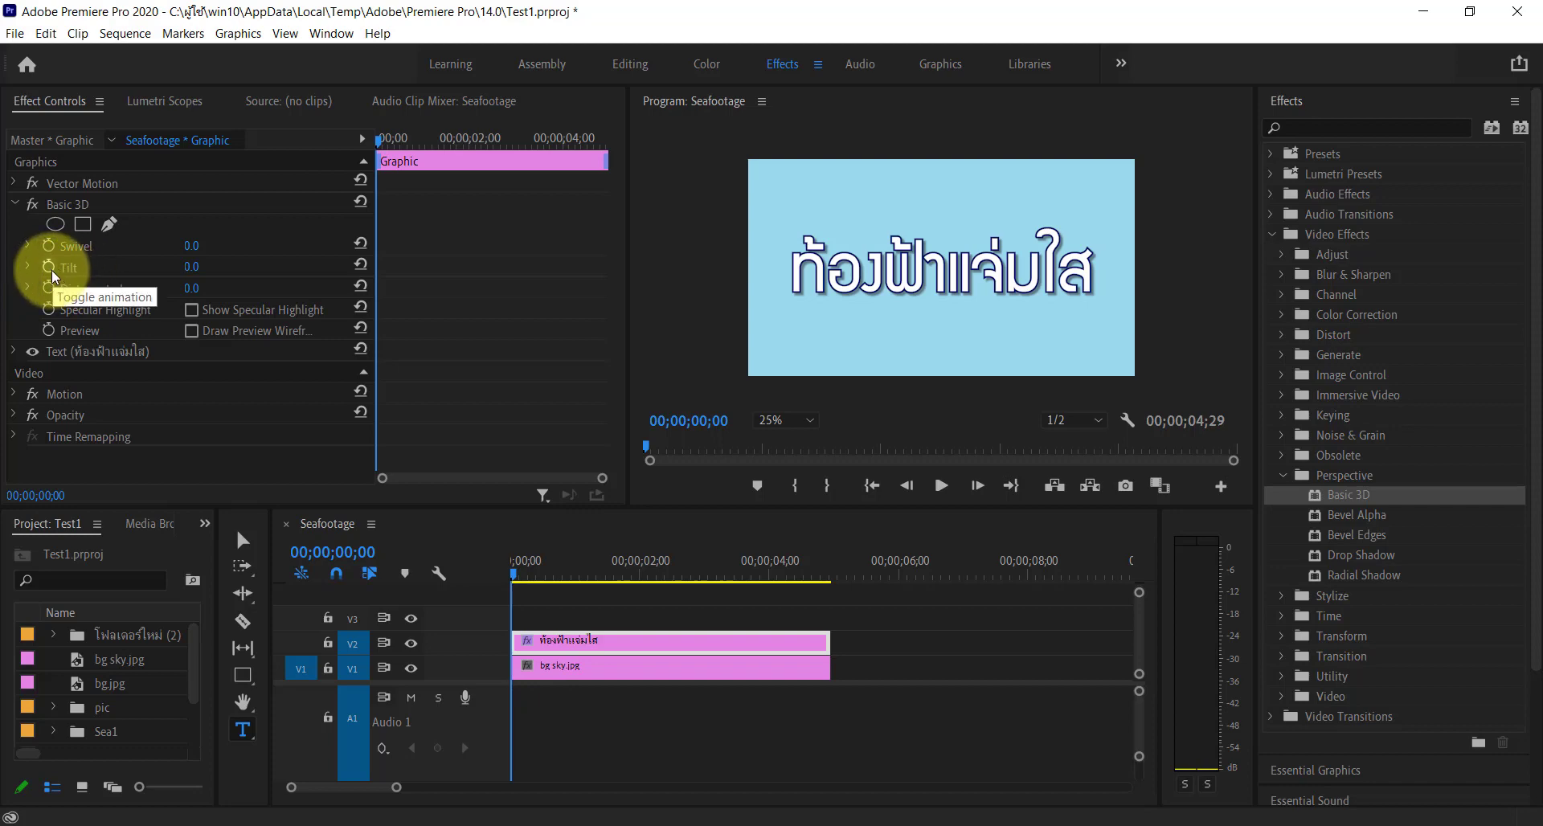
click(49, 268)
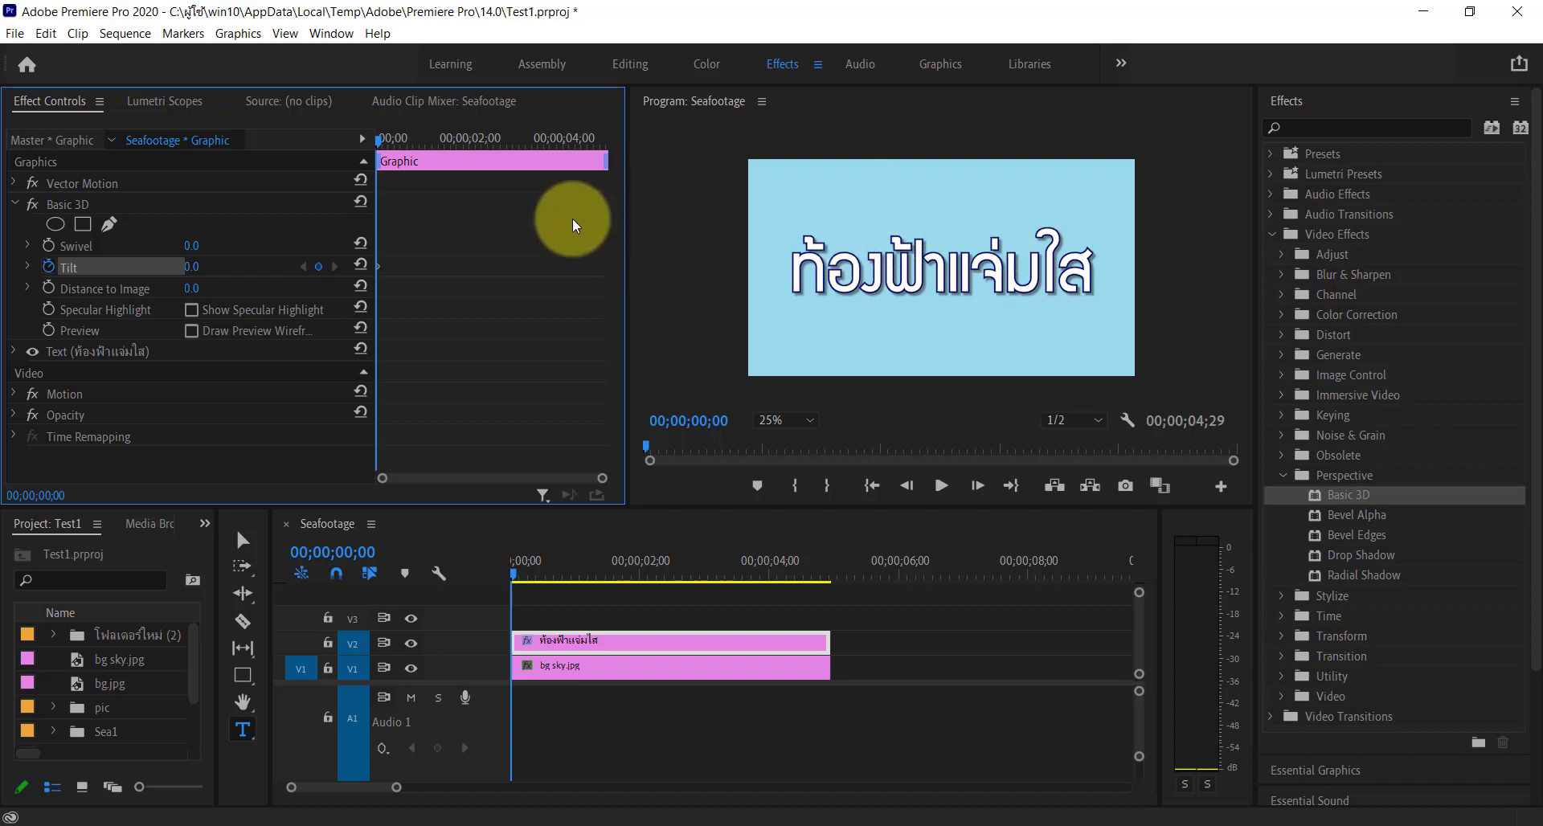
Set Tilt to 200° at frame 00;00;00;00 so the Thai title flips upside down
click(196, 267)
text(200)
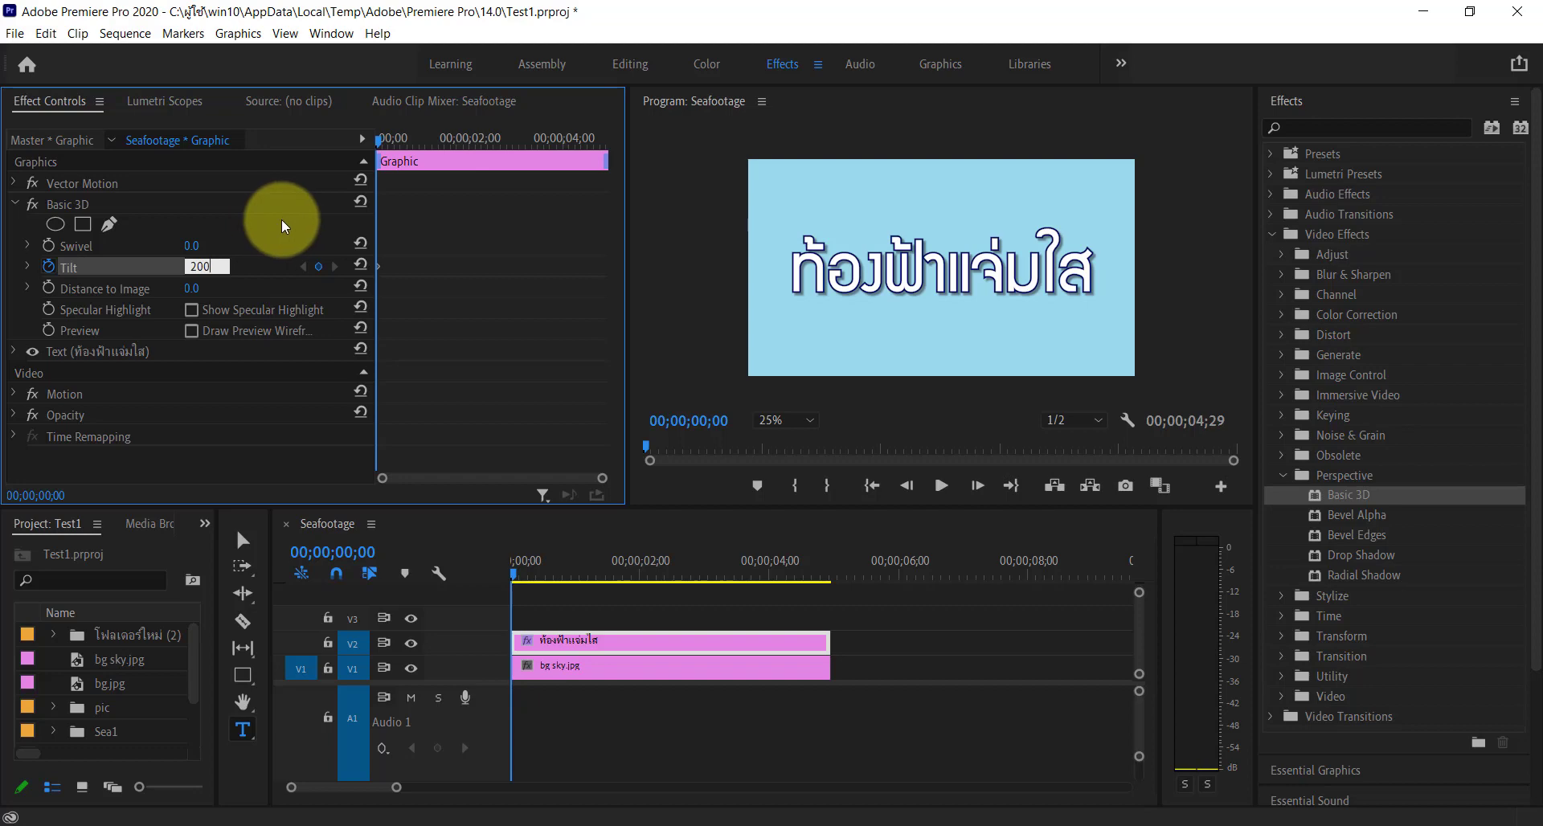
key(Return)
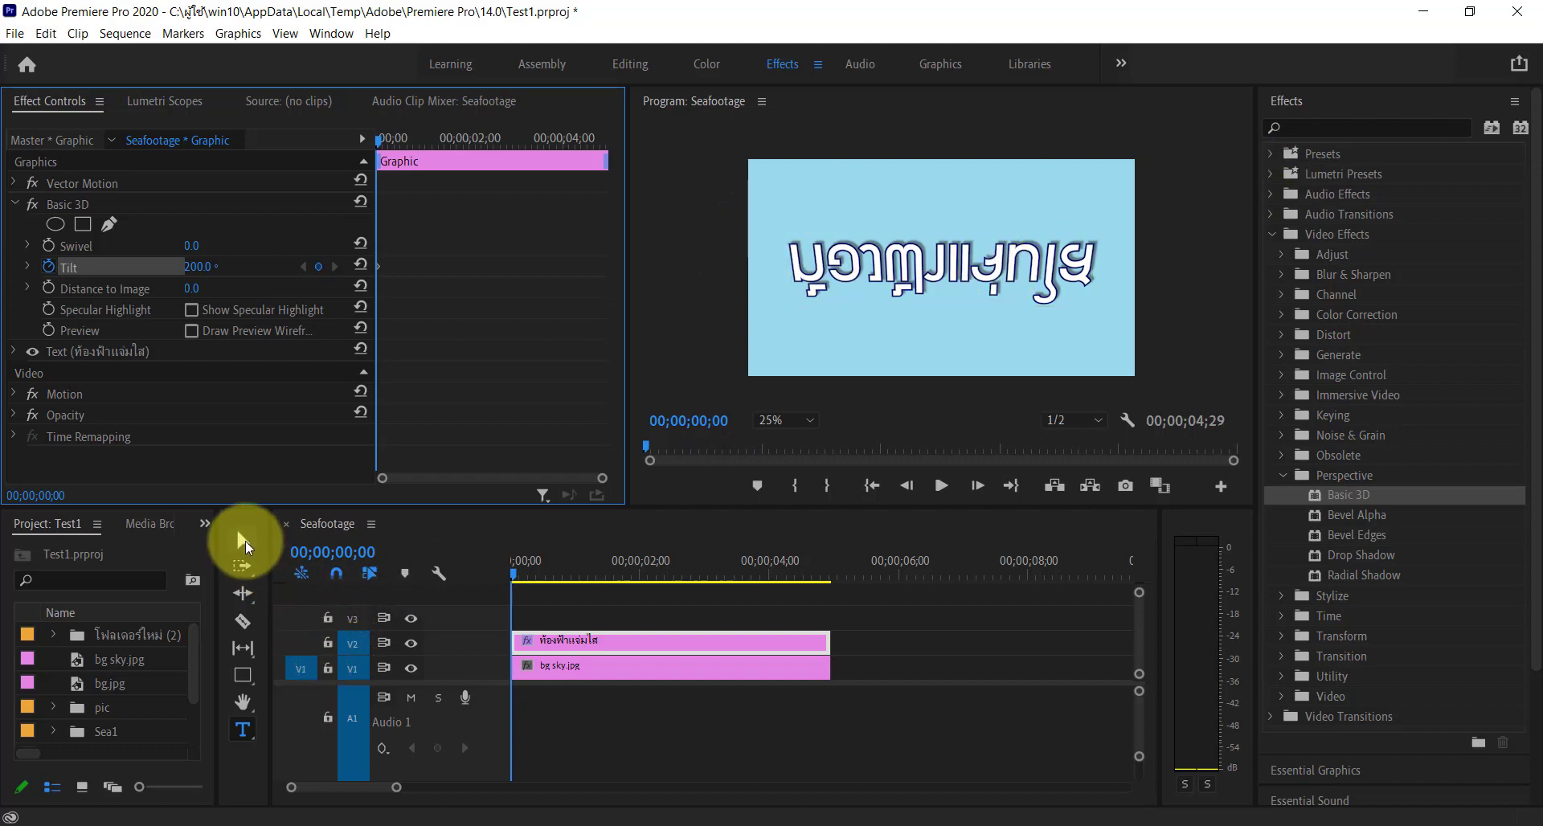
With the Selection tool active, key Tilt at -20° on frame 00;00;00;05
click(244, 541)
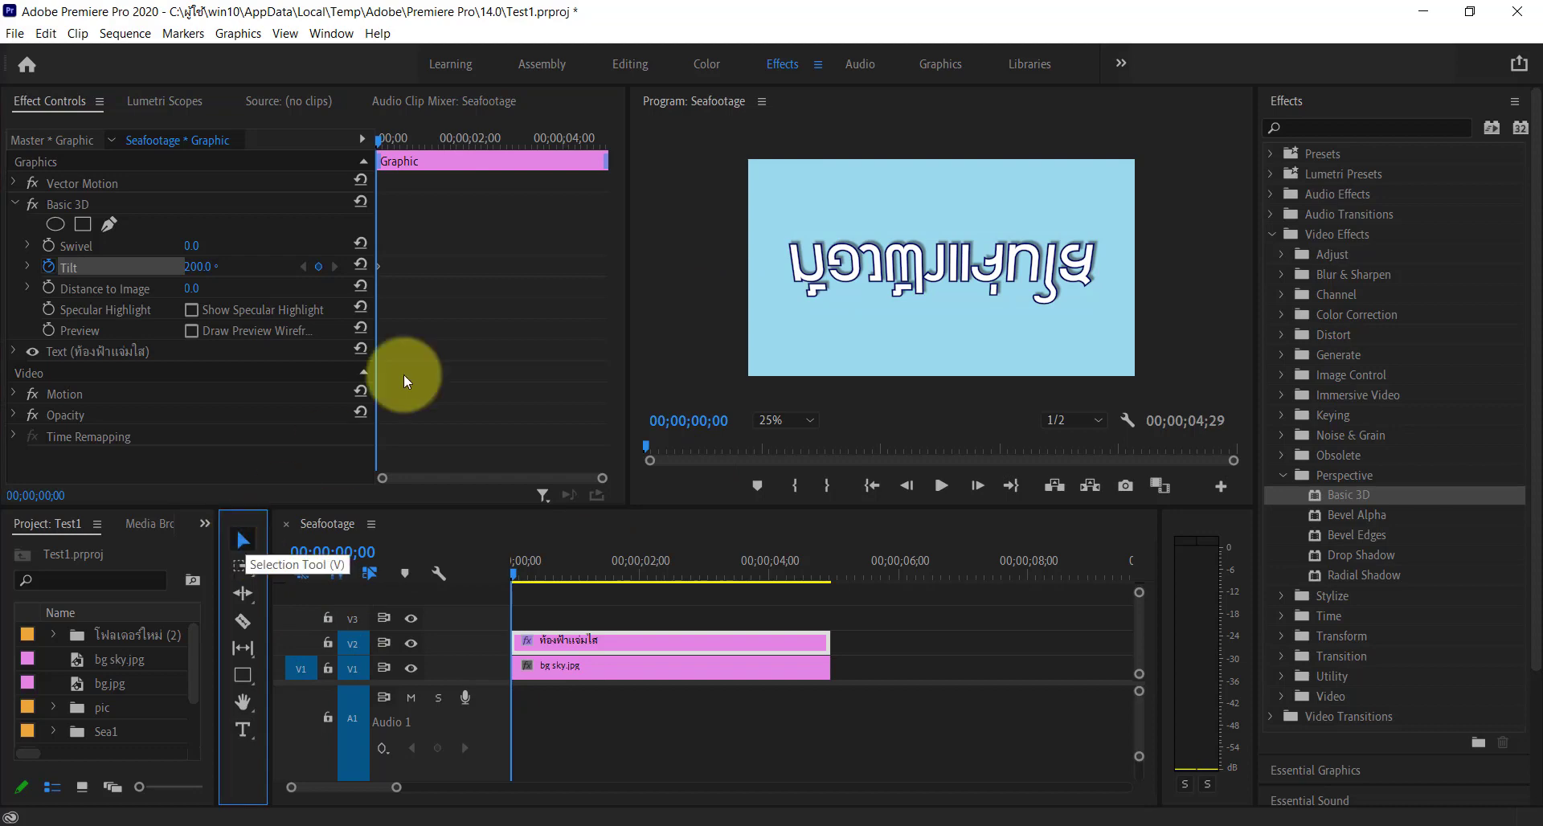
click(456, 240)
key(Right)
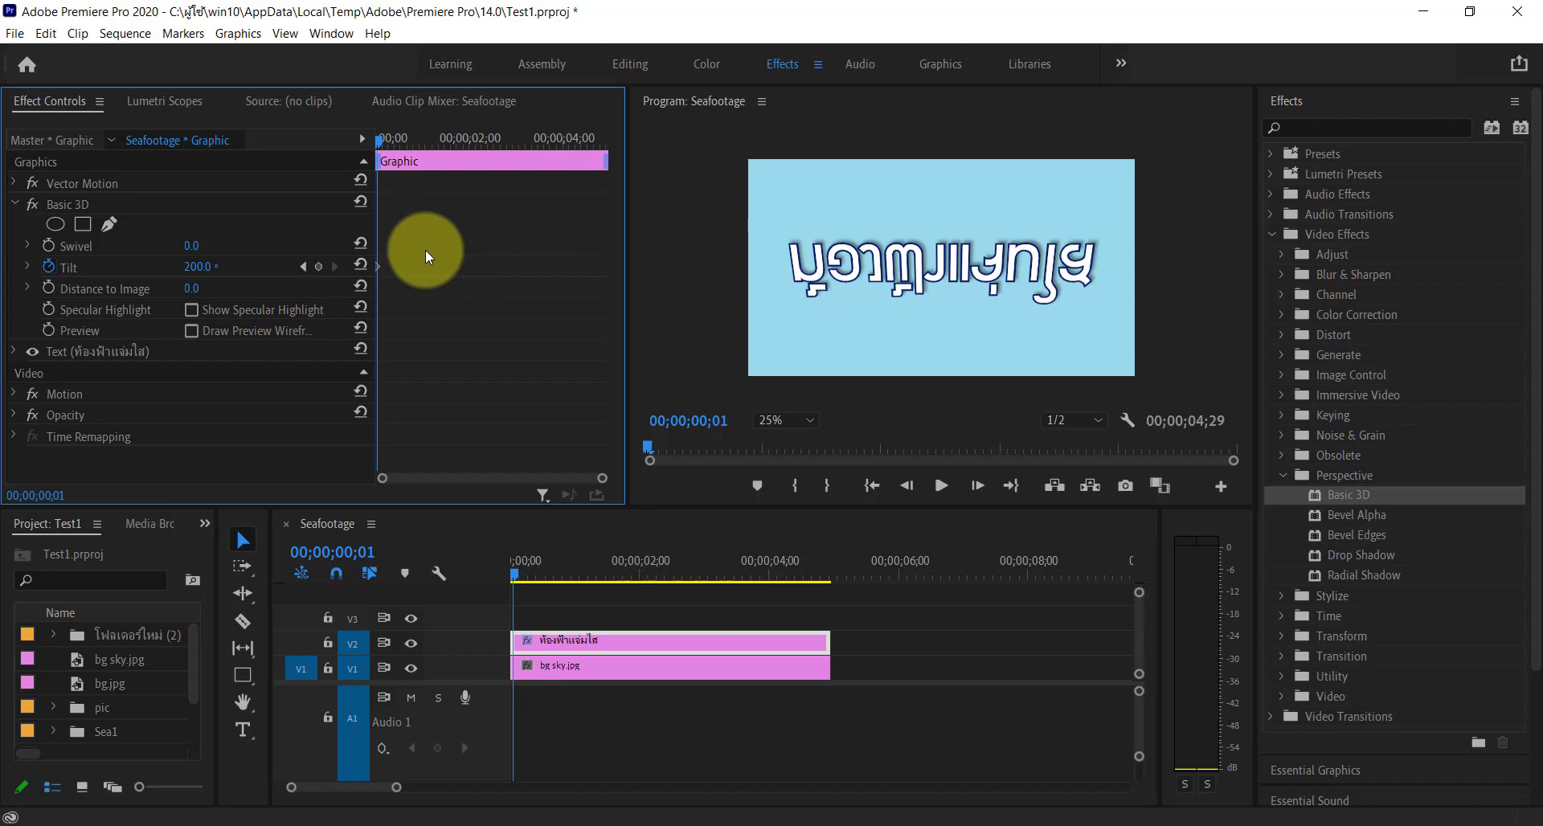
key(Right)
key(Right)
key(Right)
key(Right)
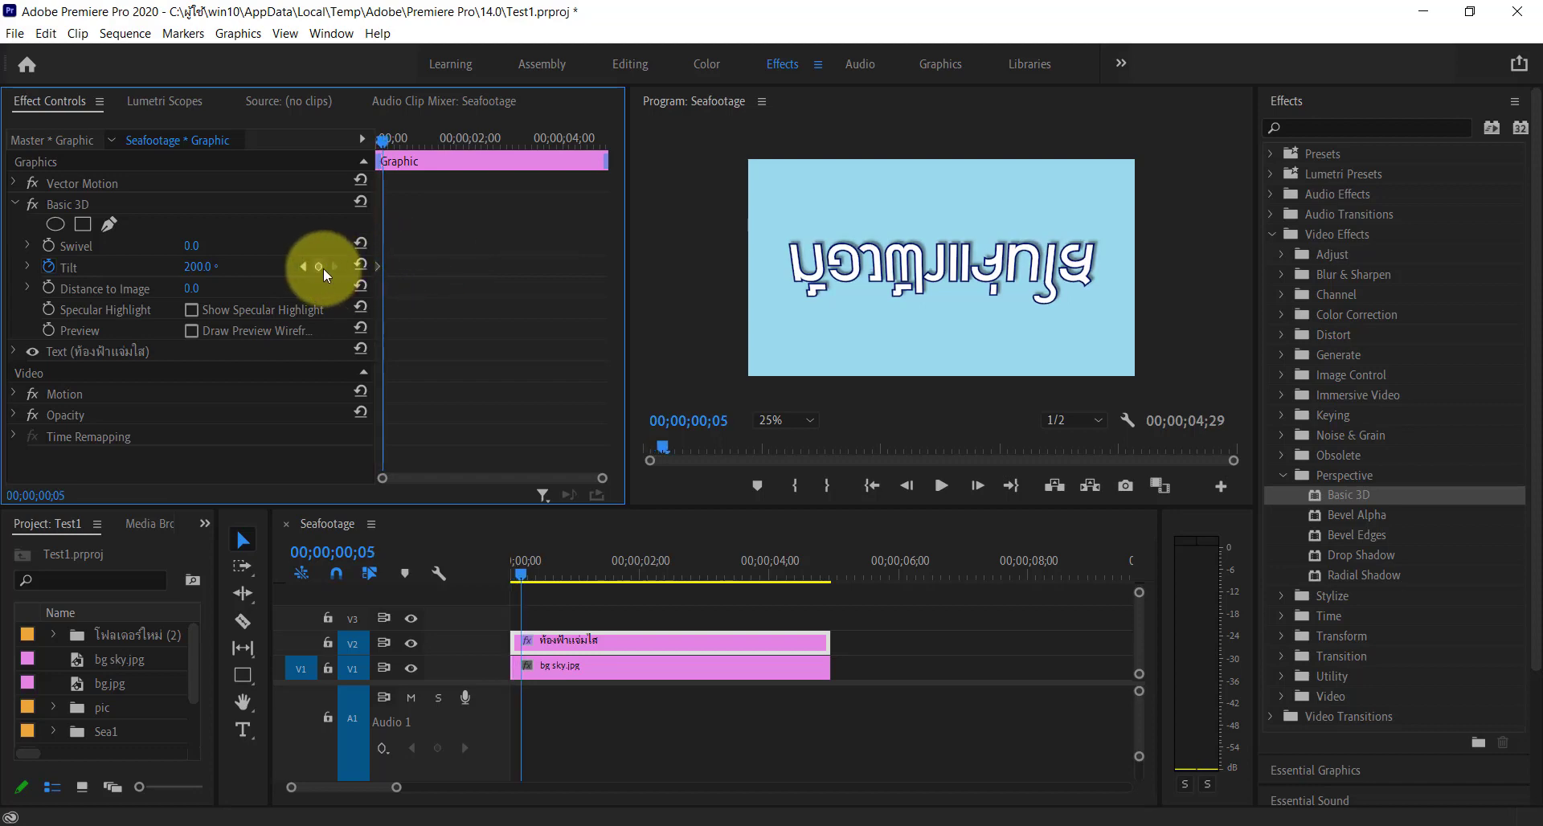
click(199, 272)
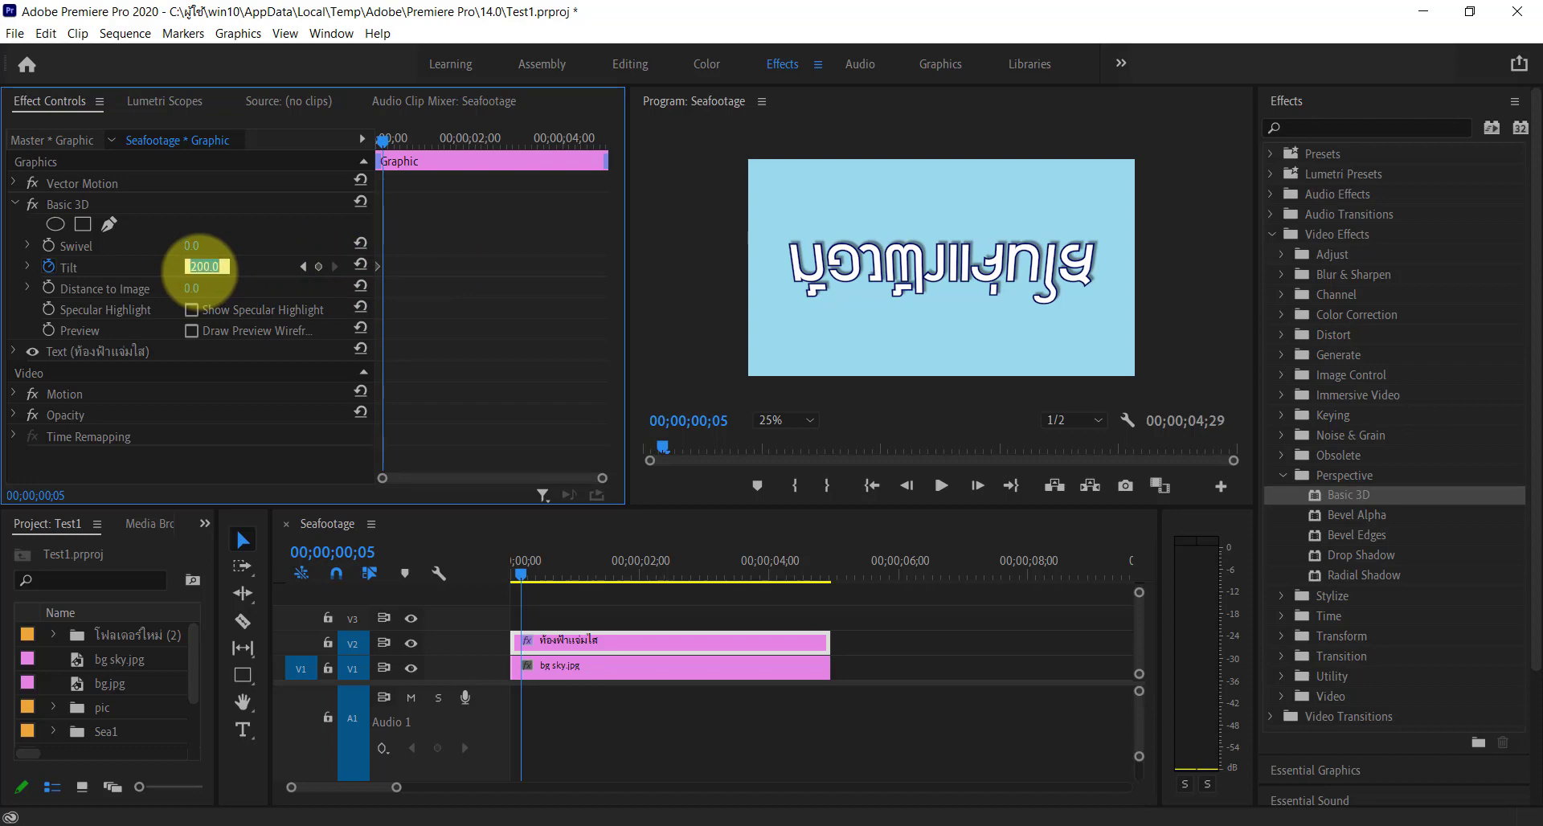
text(-20)
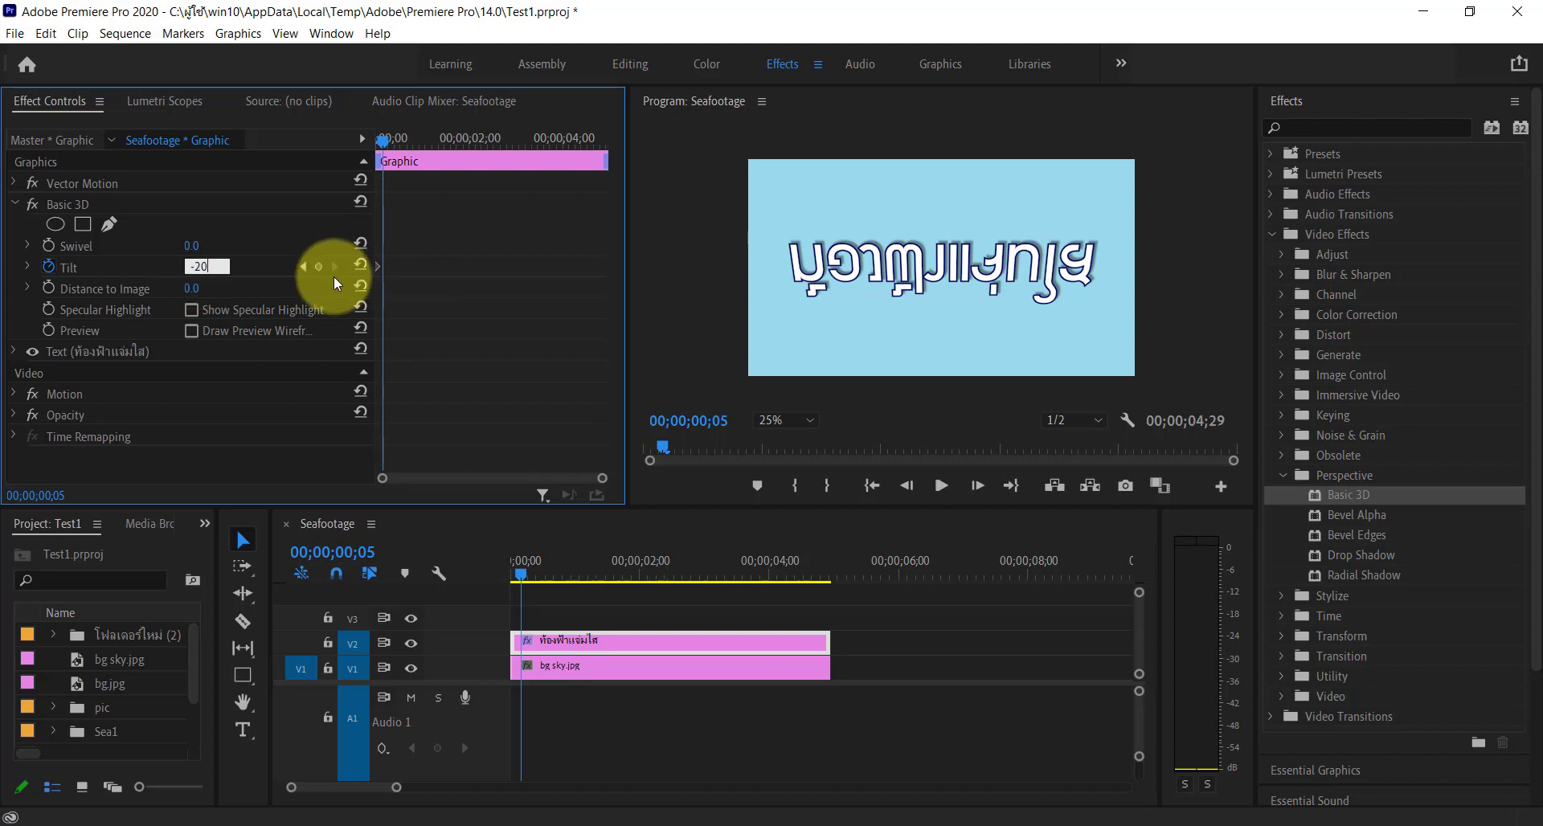
key(Return)
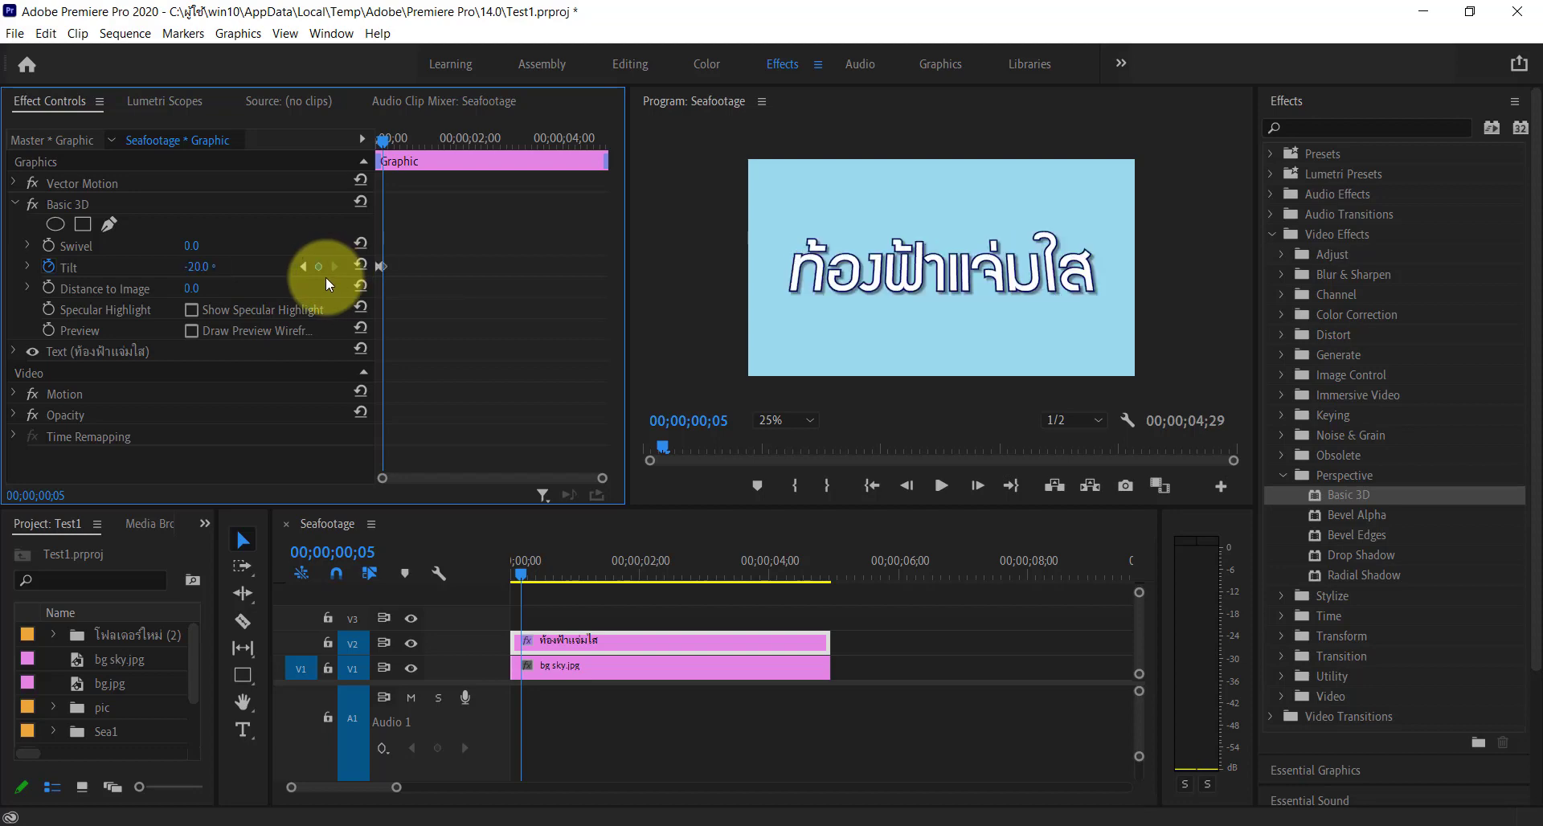
Preview the flip, then add a Tilt keyframe of 20° at frame 7
drag(383, 143, 379, 145)
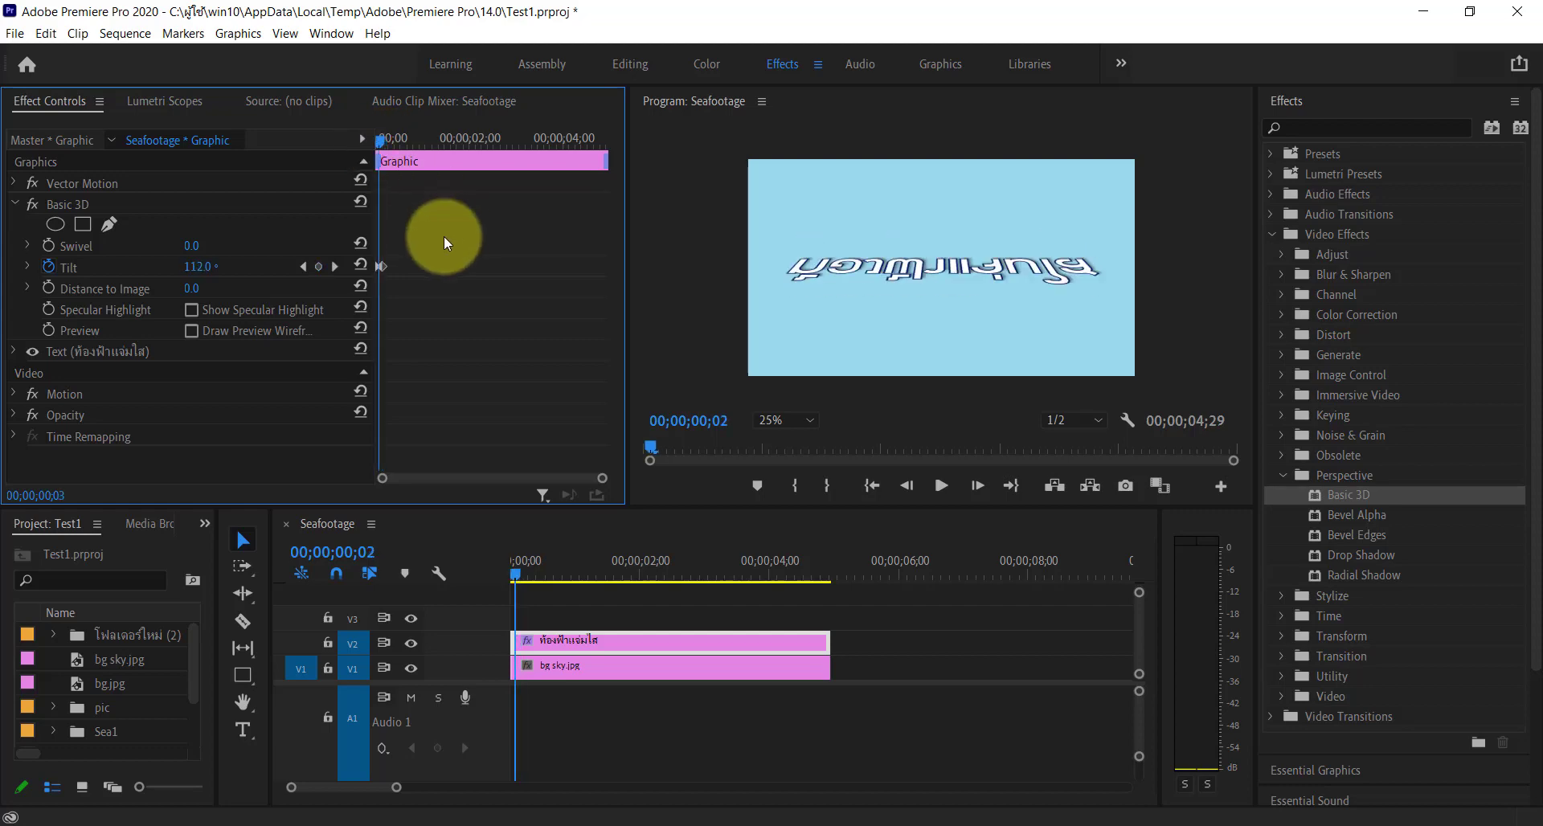
key(Right)
key(Right)
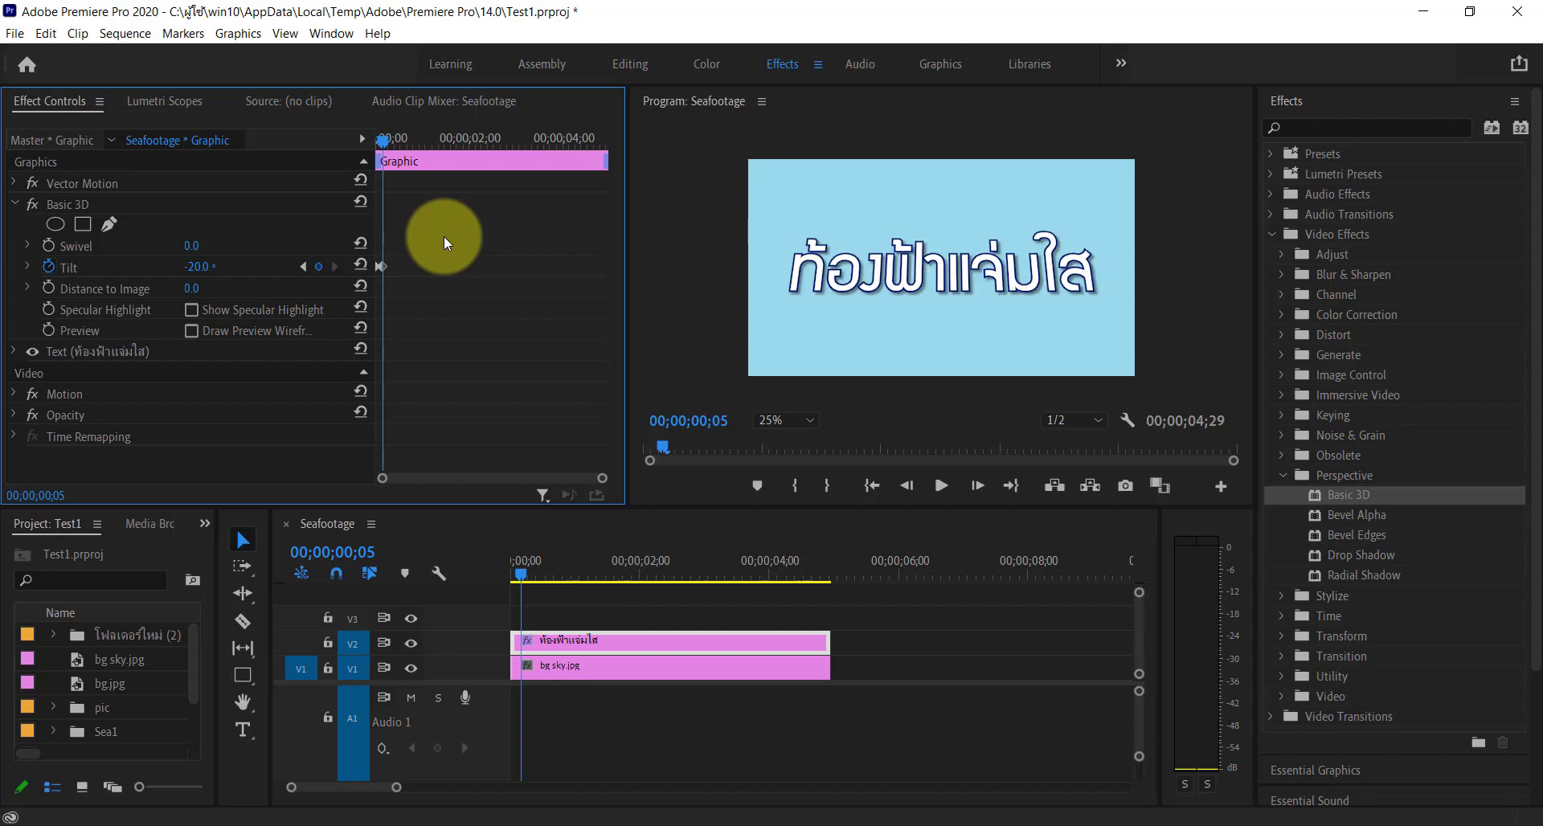
key(Right)
key(Right)
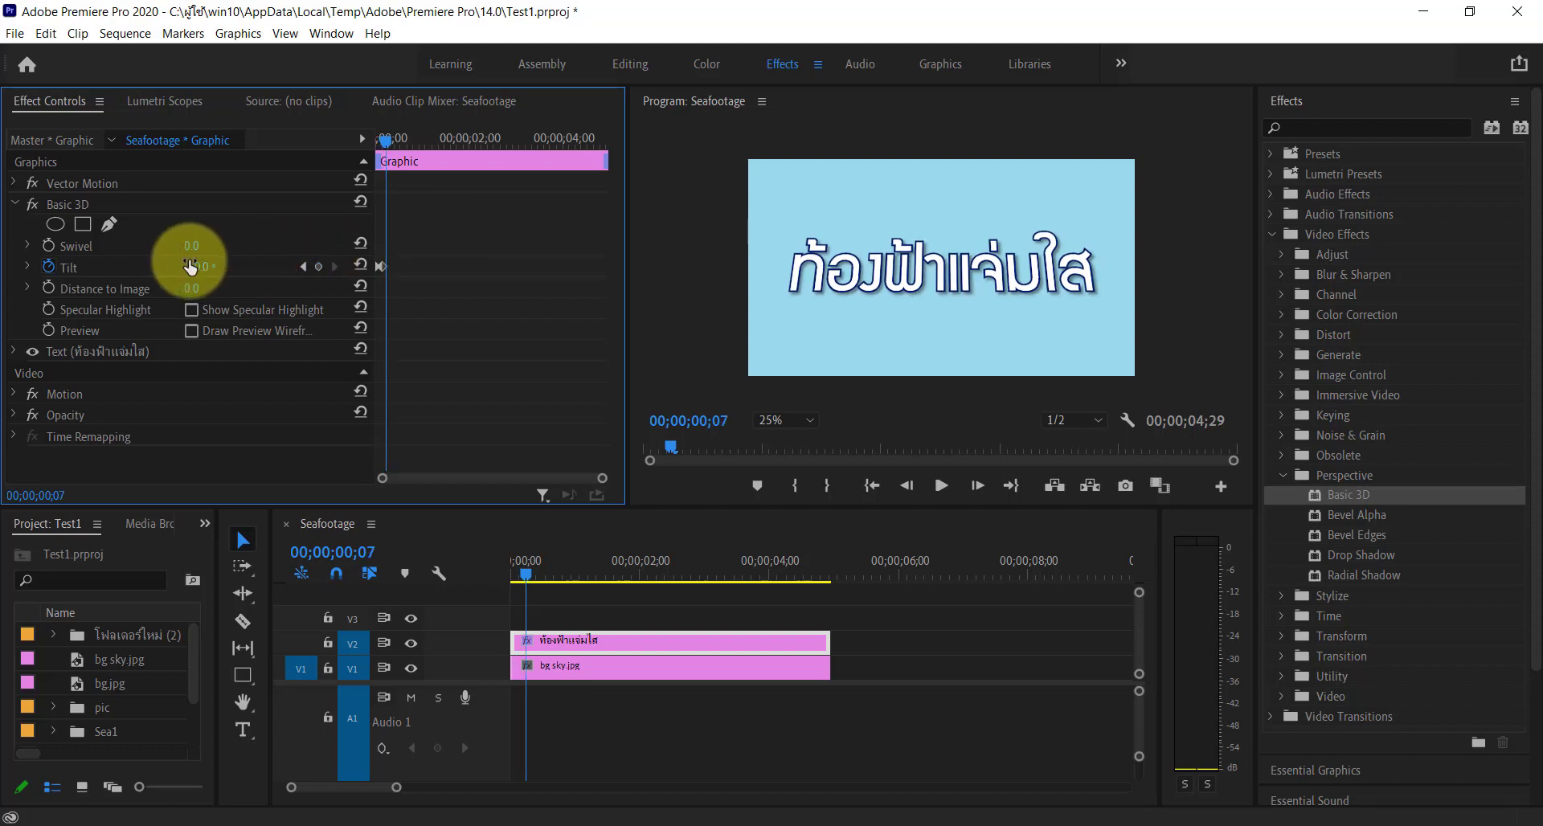
click(192, 266)
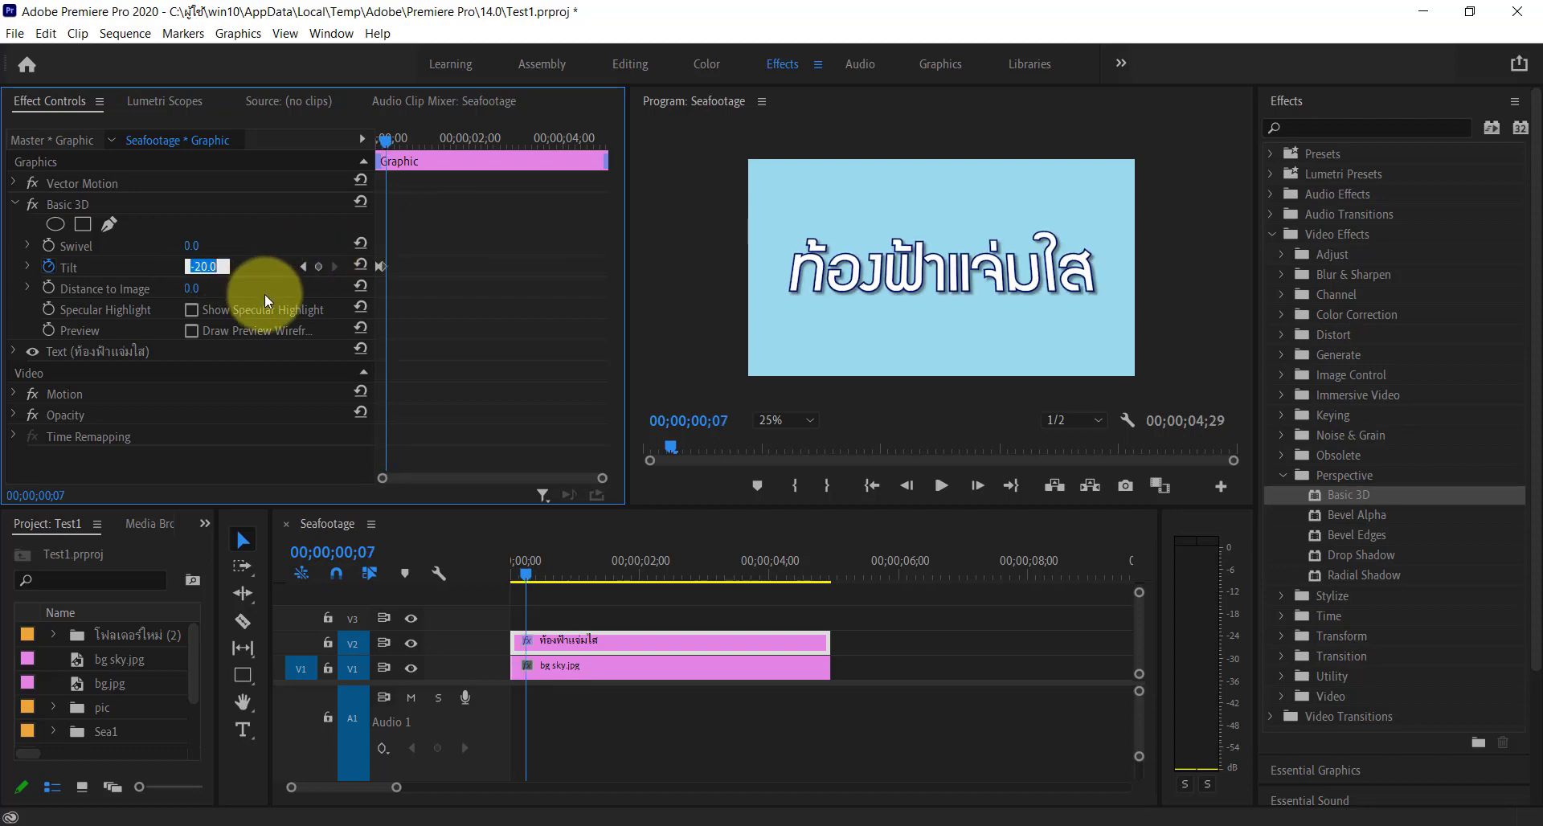
text(20)
key(Return)
Add Tilt keyframes of -5° at frame 9 and 30° at frame 11
key(Right)
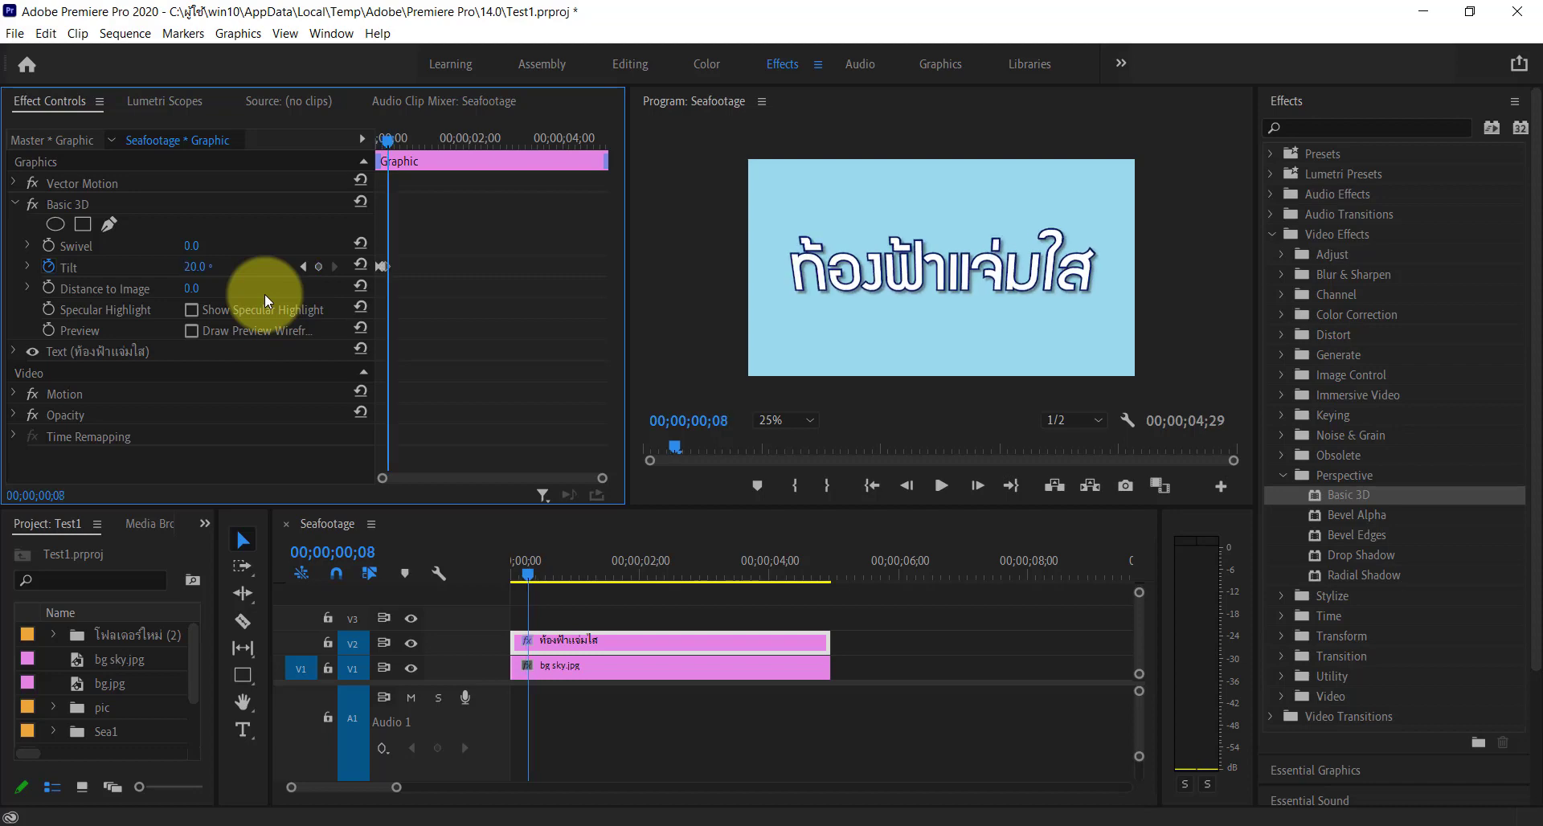
key(Right)
click(200, 266)
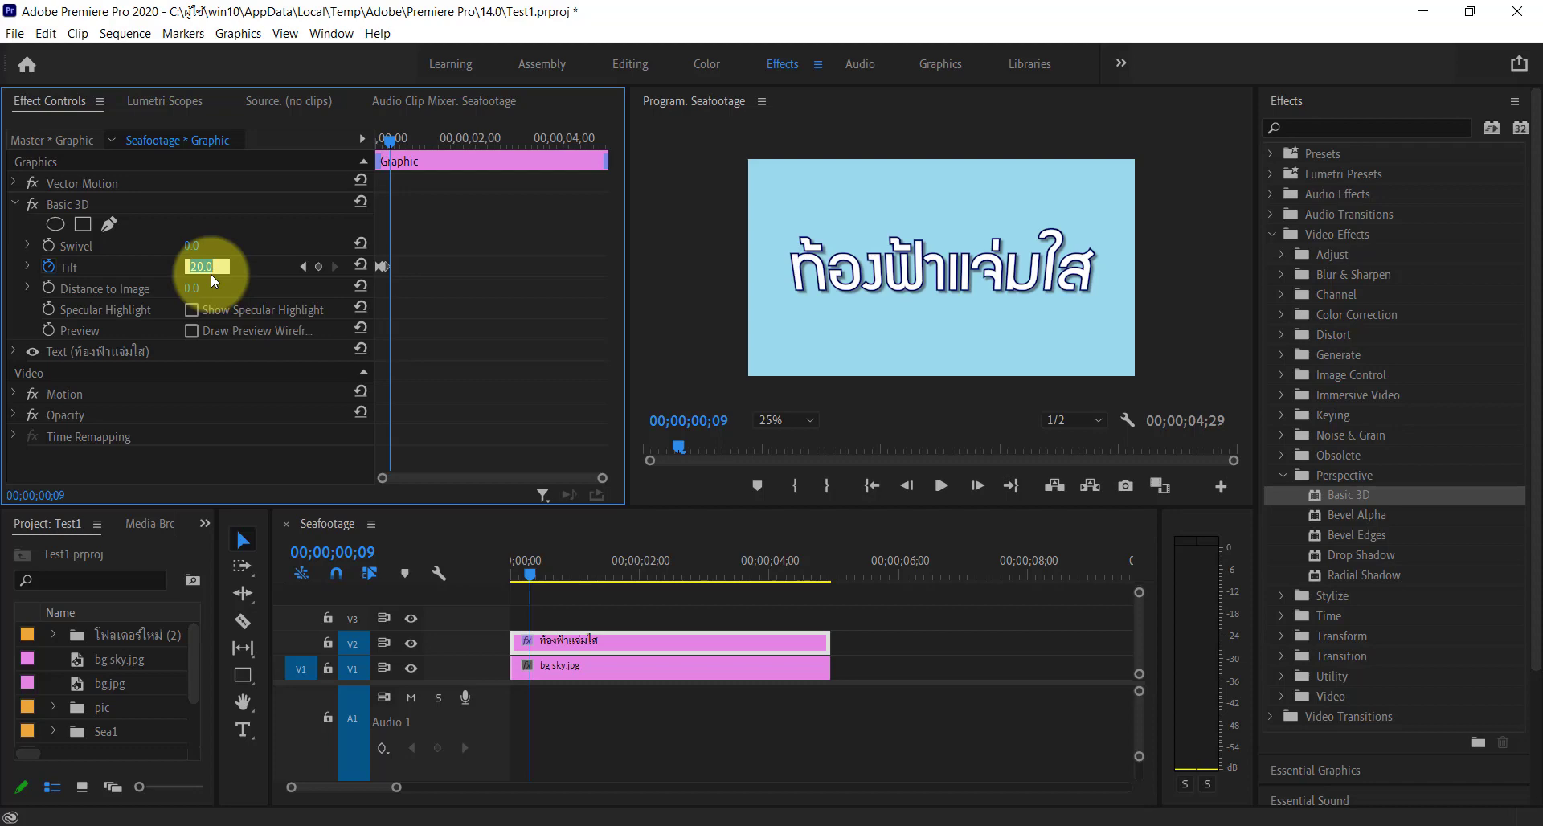
text(5)
key(Return)
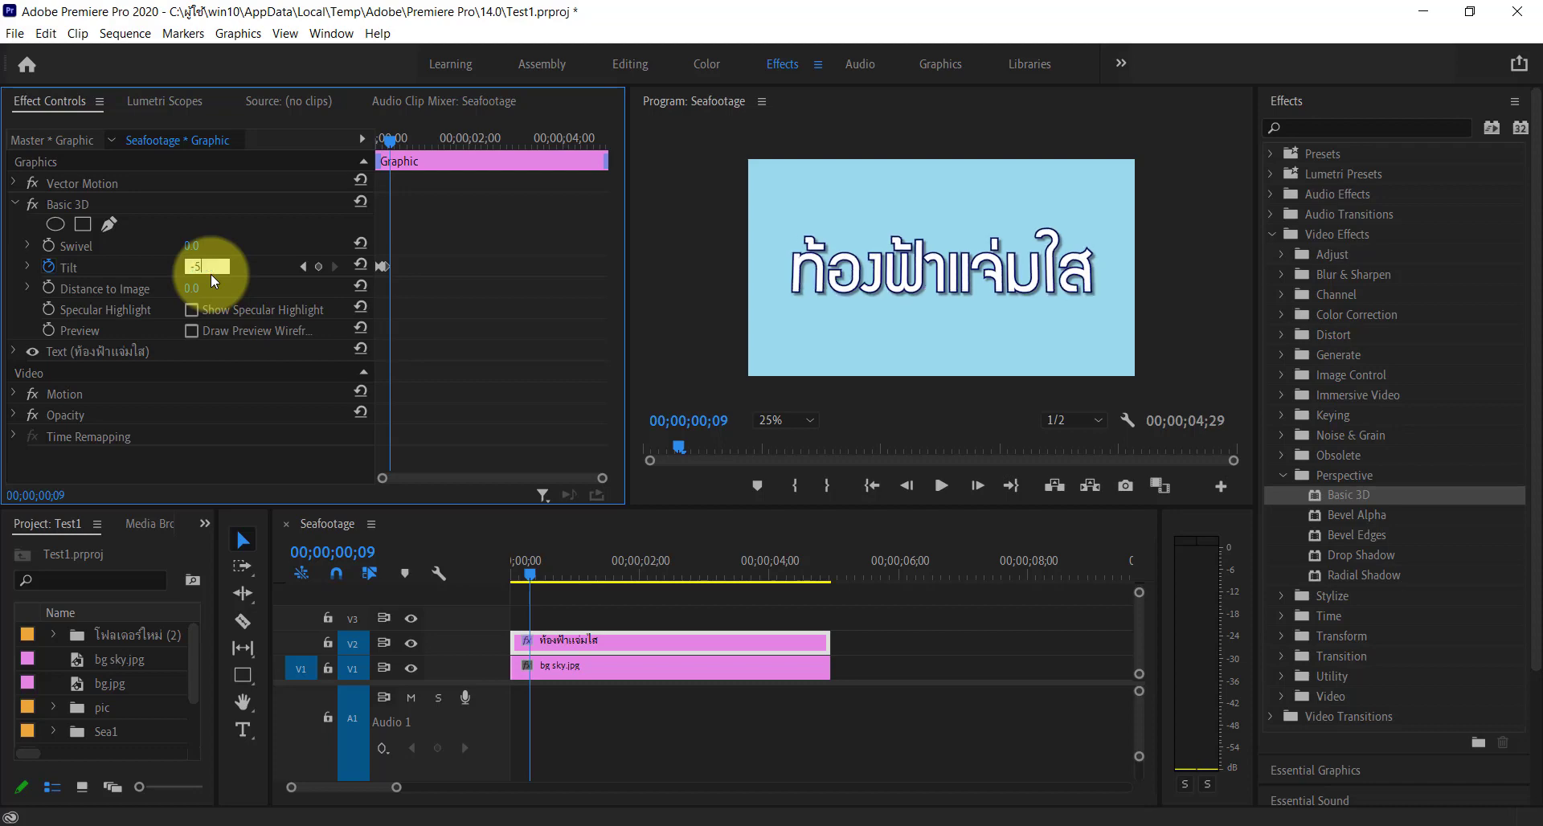
key(Right)
key(Right)
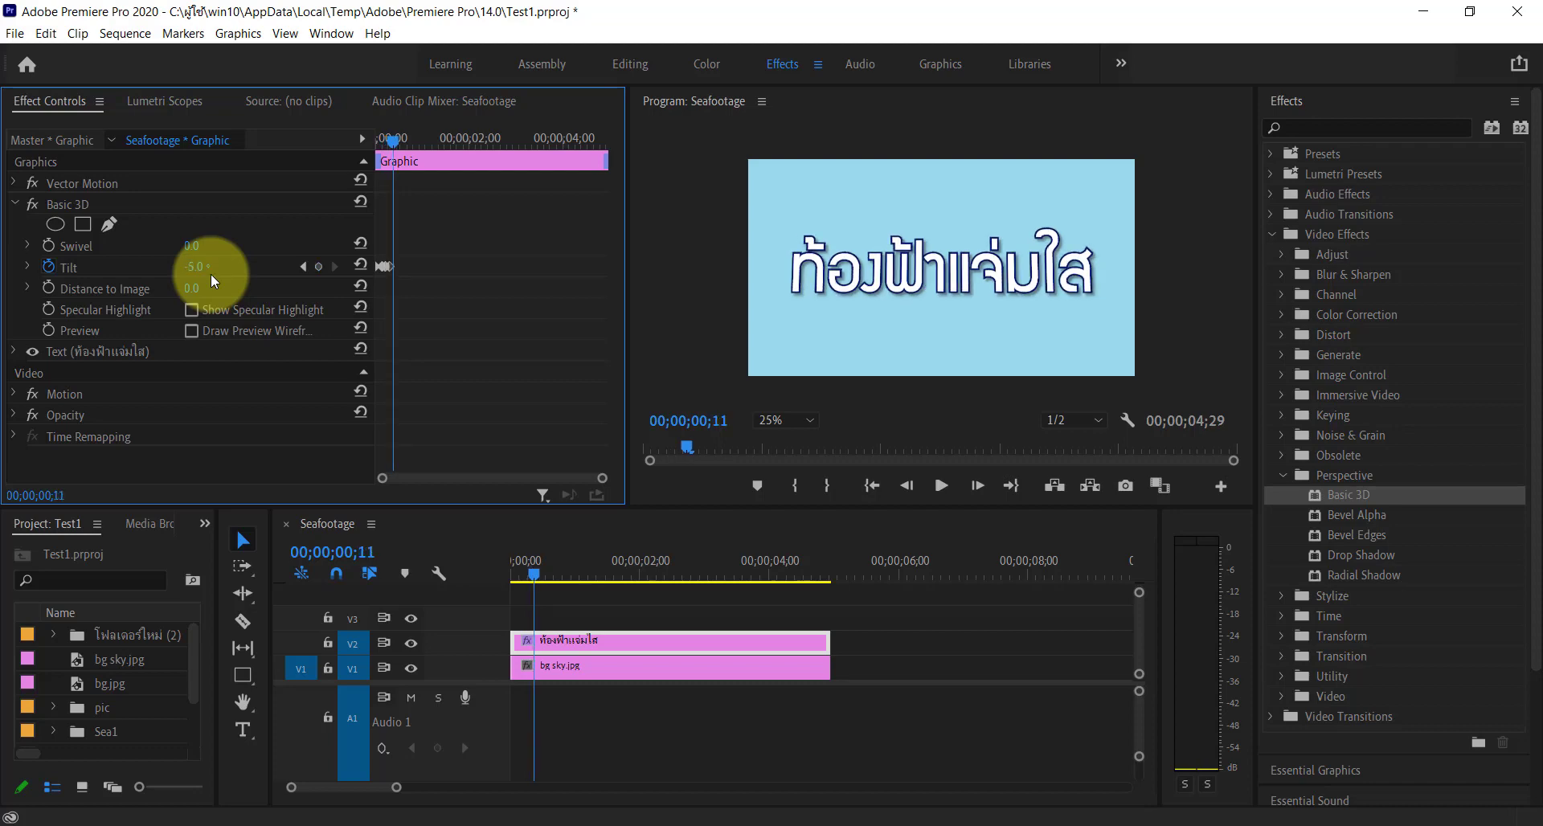
click(211, 274)
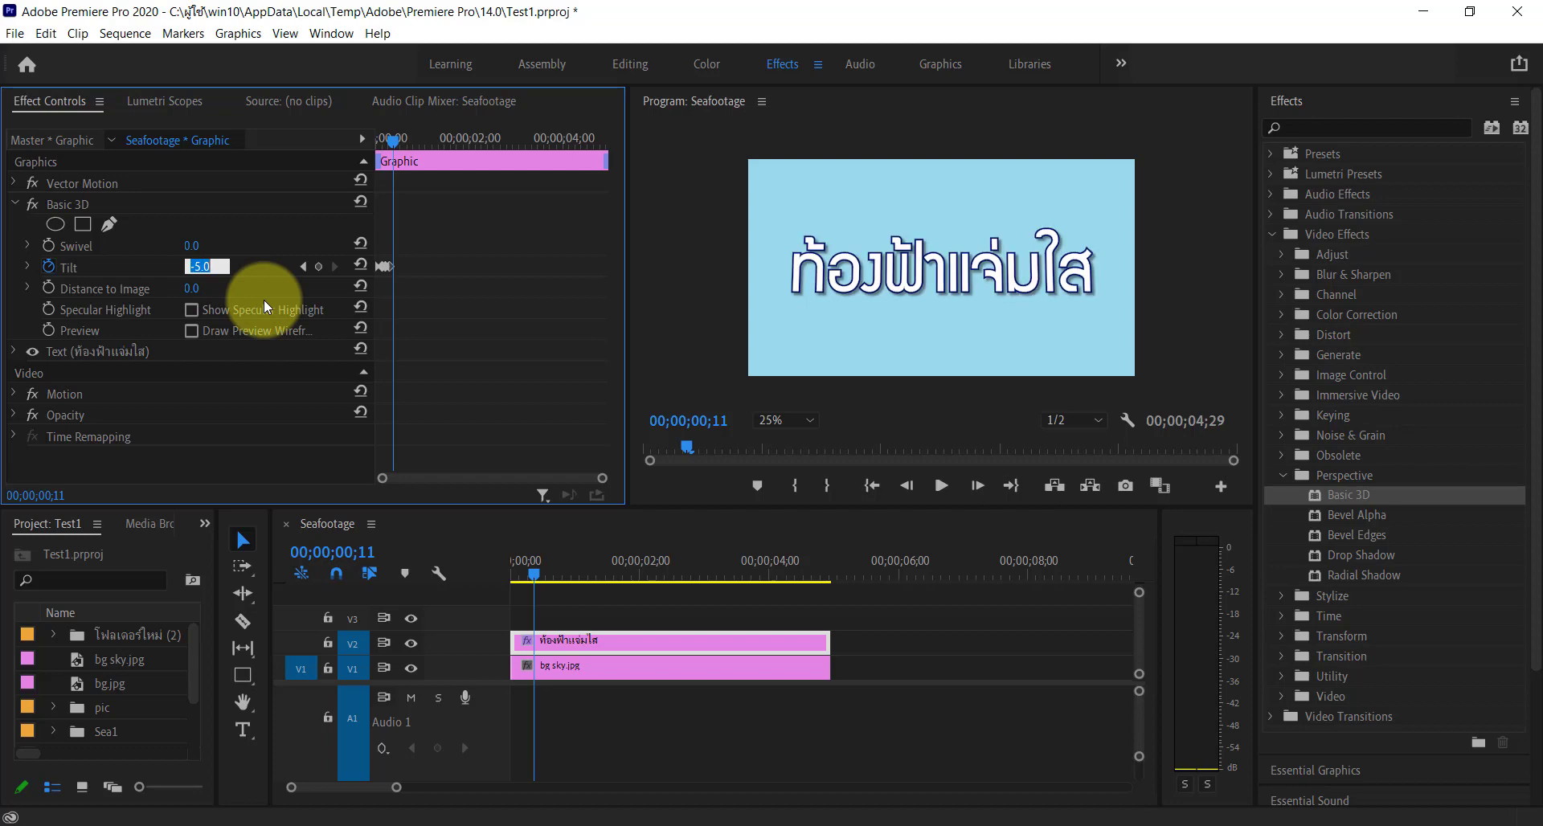
text(30)
key(Return)
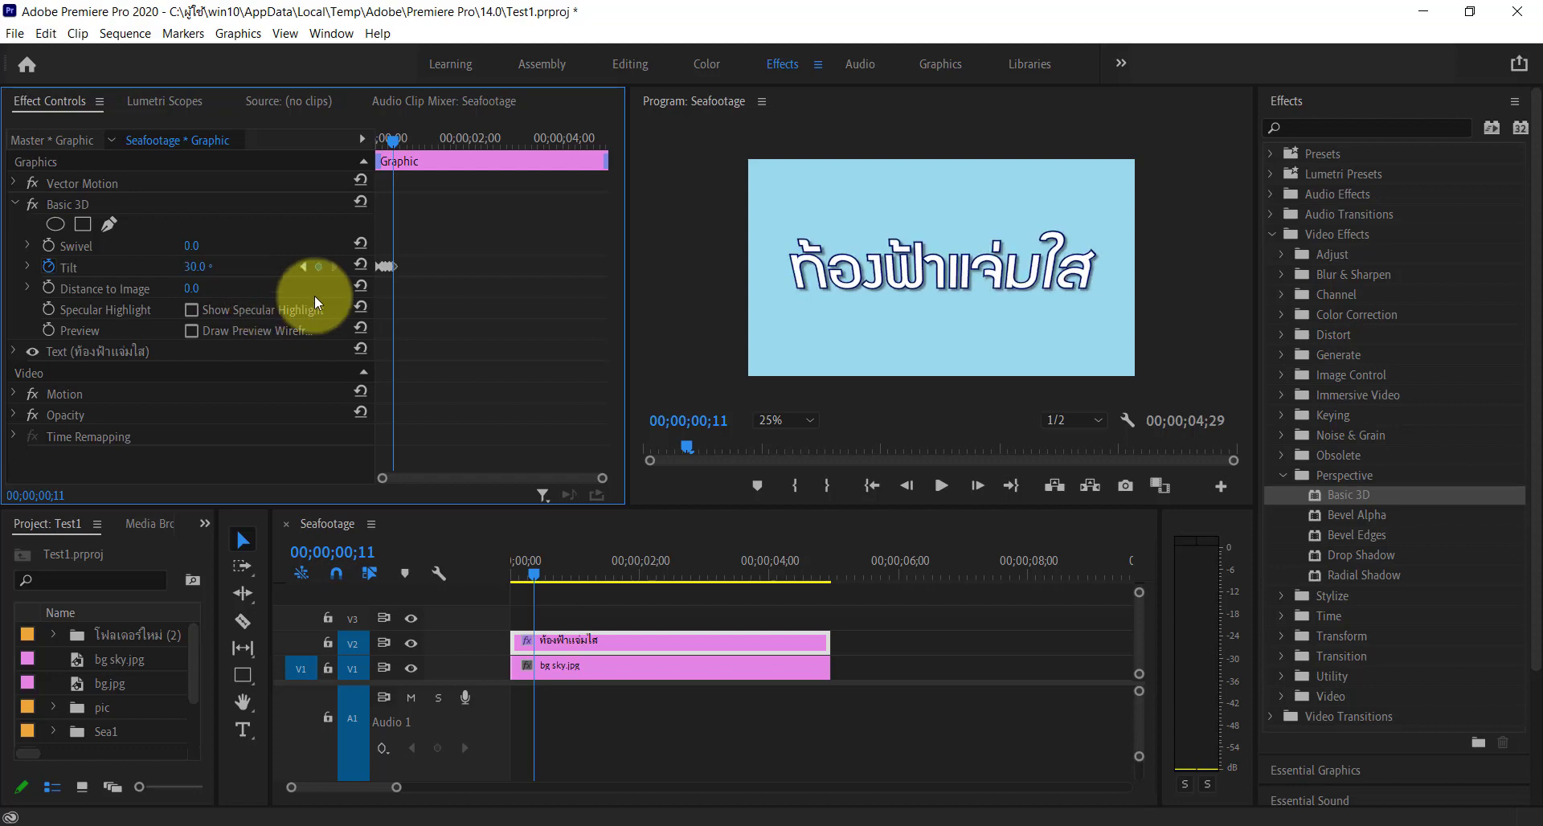
Add a Tilt keyframe of 275° at frame 14
click(200, 268)
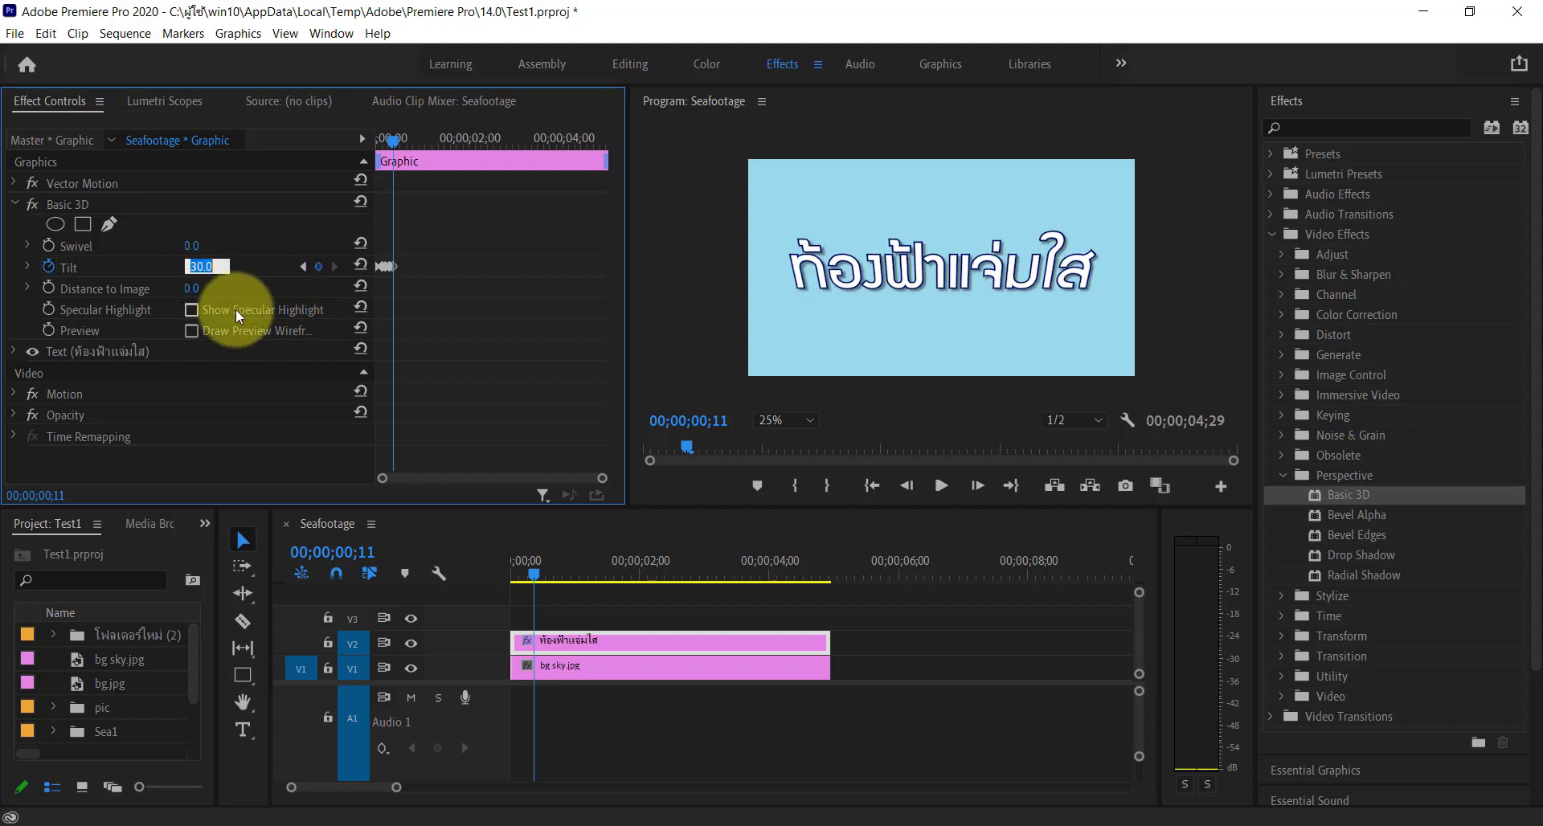
click(417, 142)
click(398, 142)
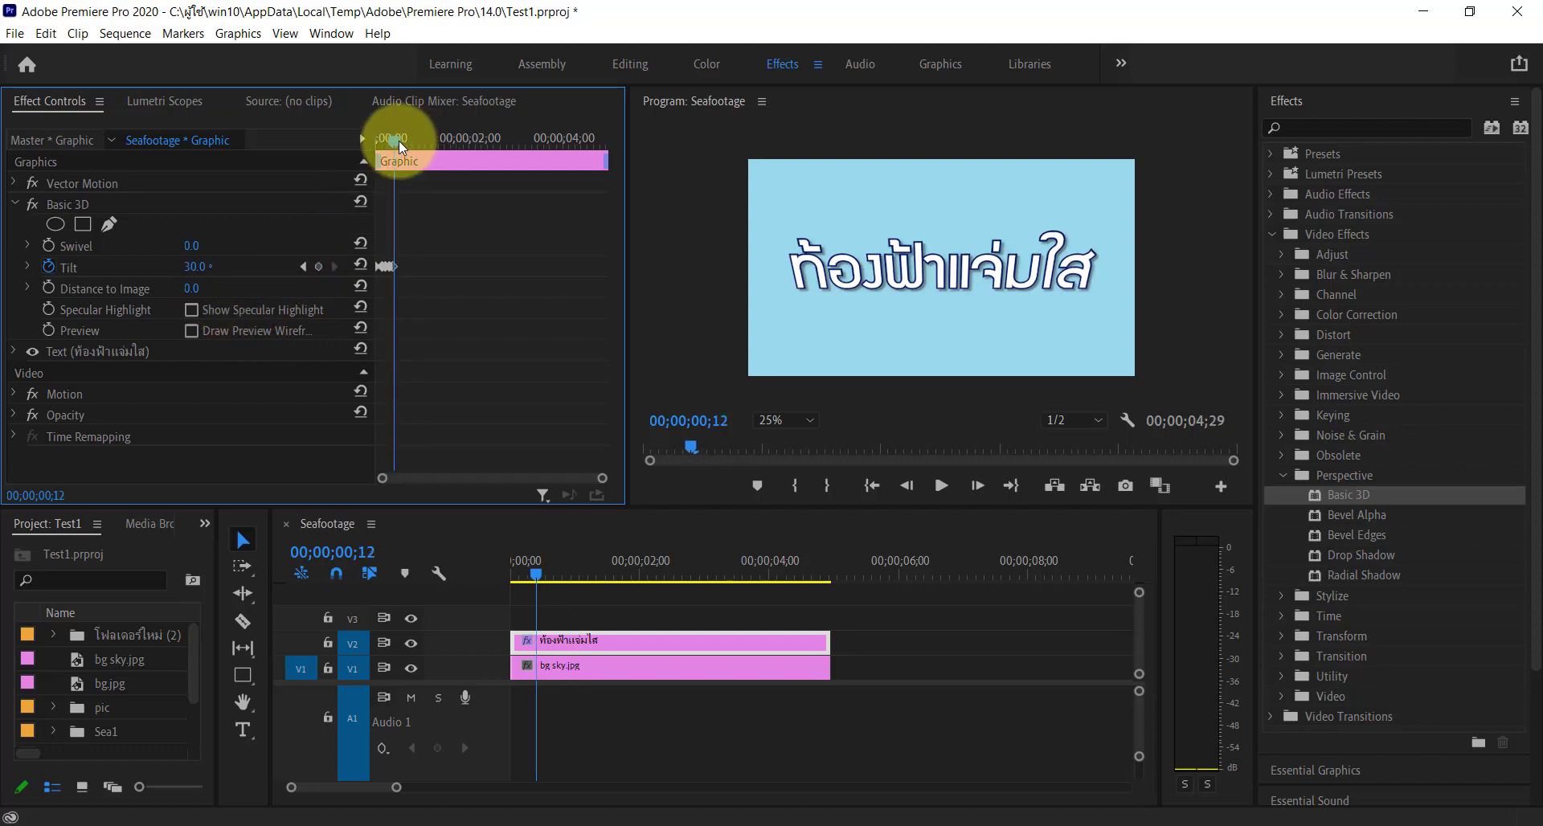
key(Right)
key(Right)
key(Right)
click(197, 266)
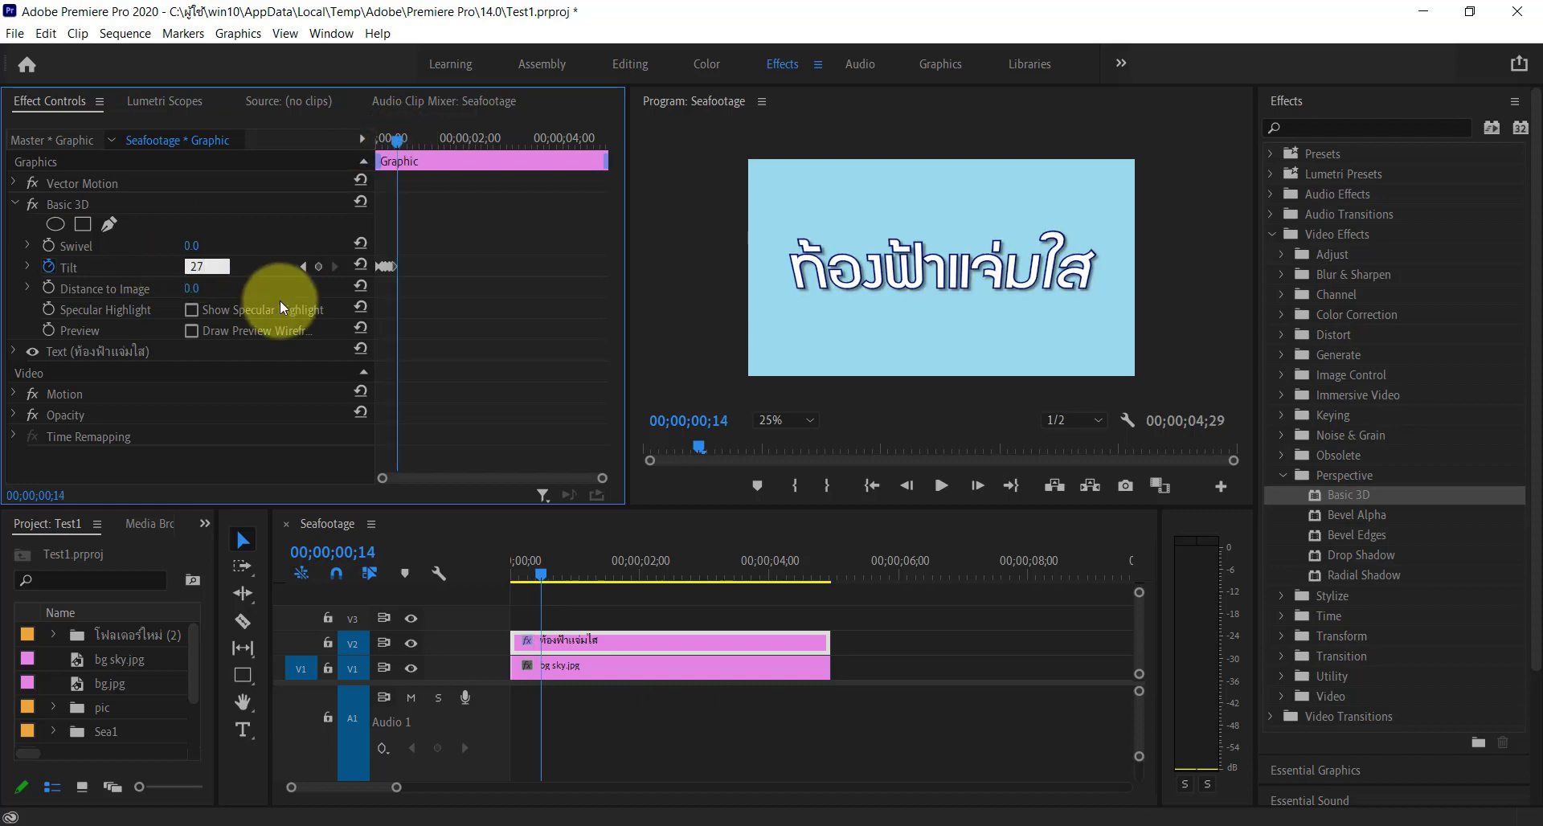
text(275)
key(Return)
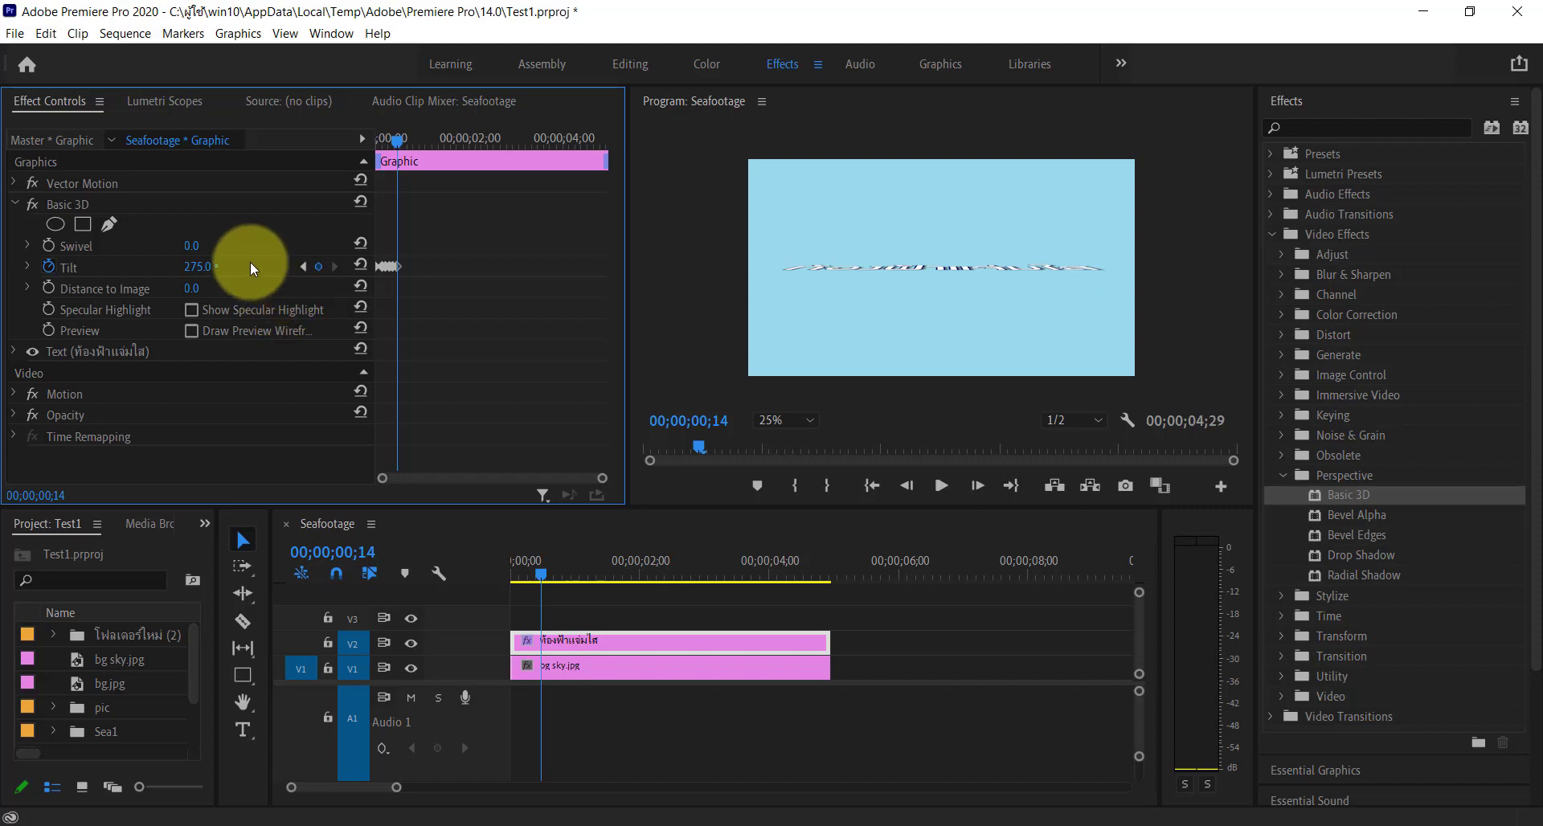
Key Tilt at 90° on frame 16 and -20° on frame 18
key(Right)
key(Right)
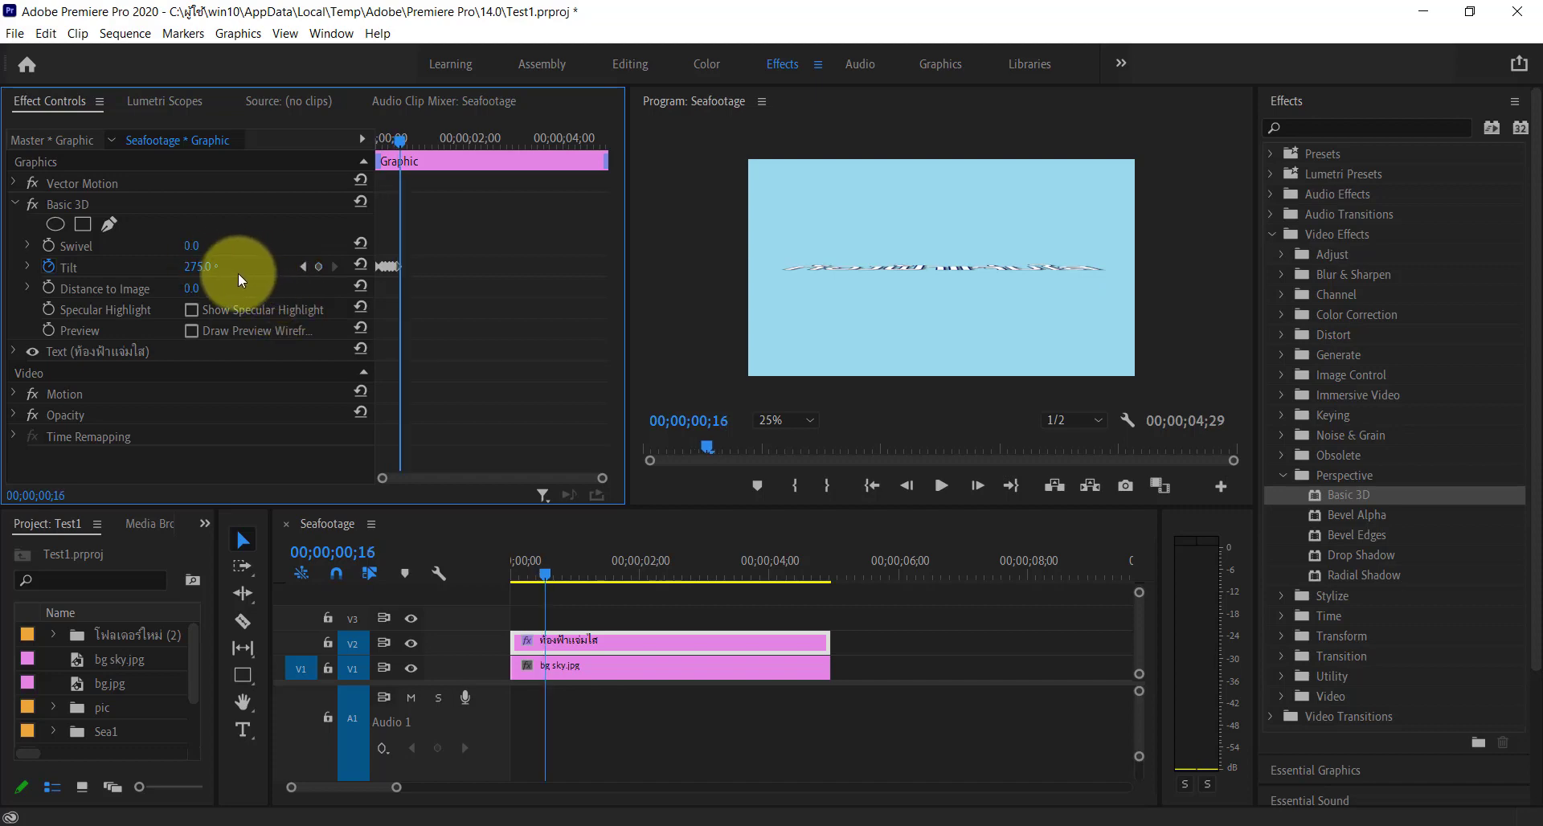
click(205, 266)
text(90)
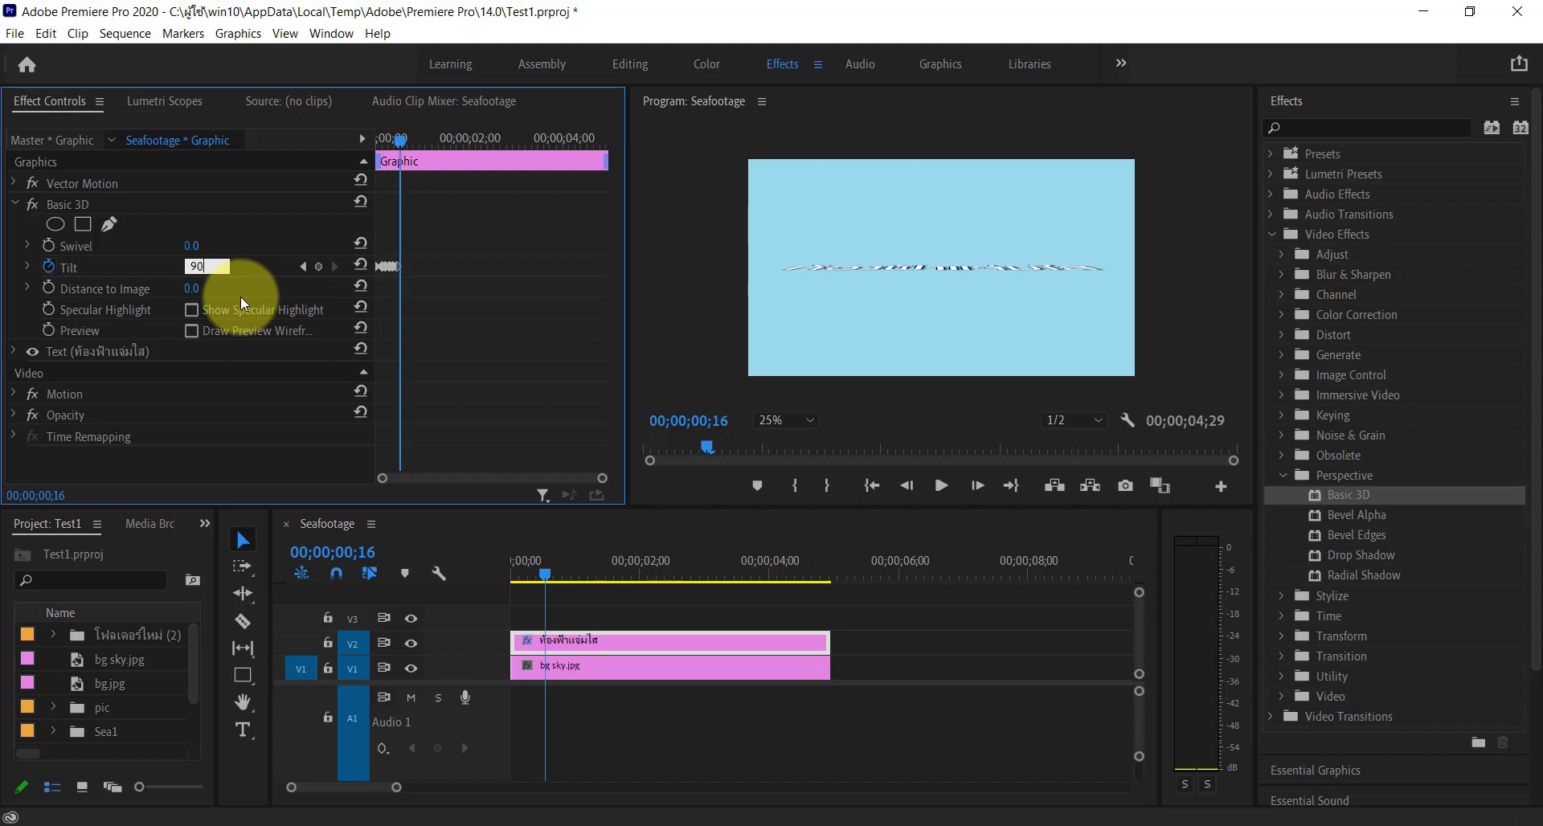
key(Return)
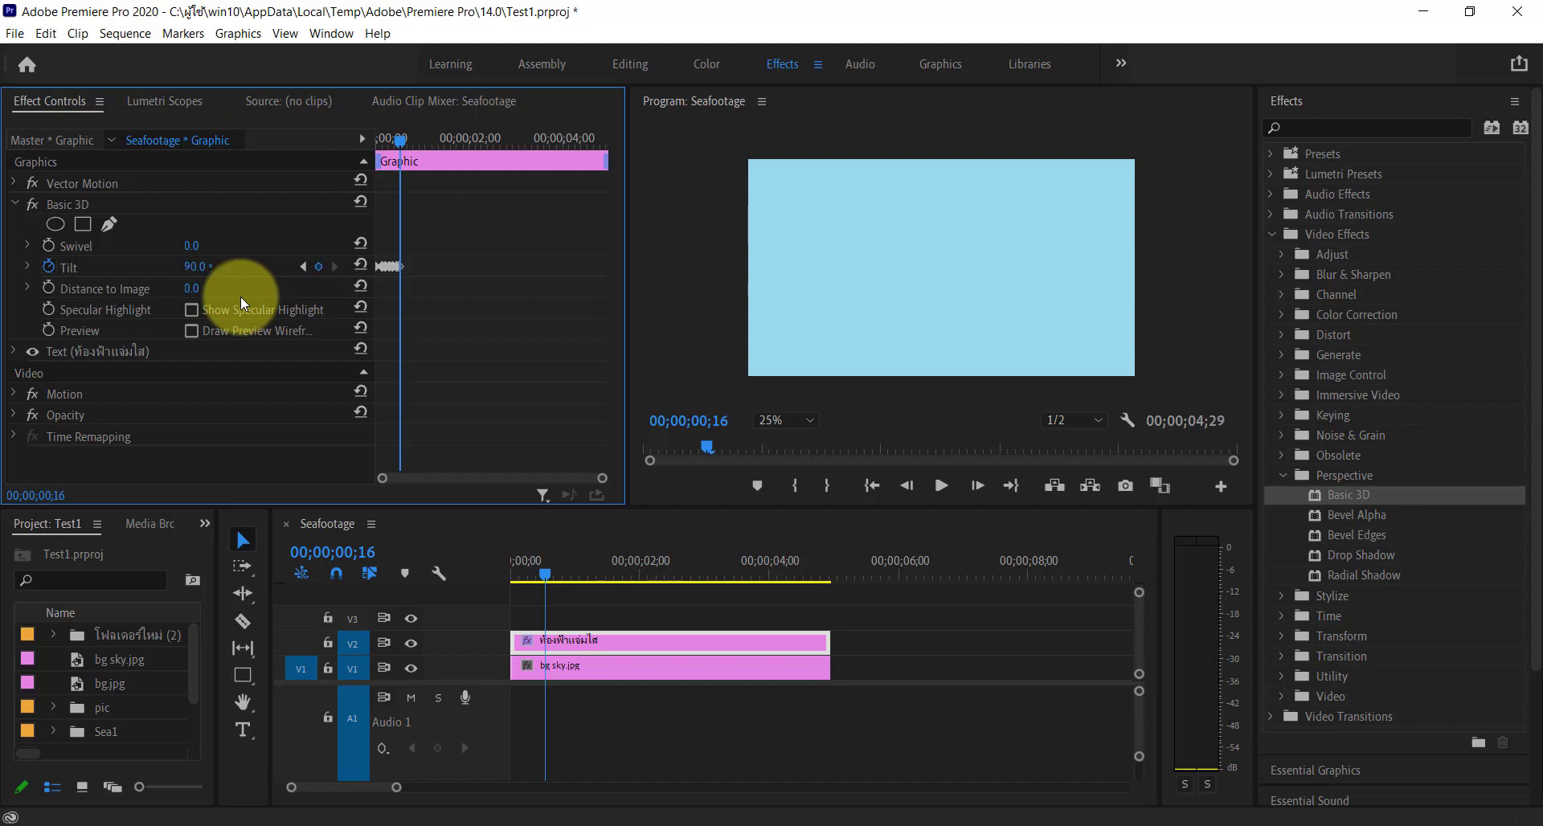
key(Right)
key(Right)
click(204, 272)
click(204, 268)
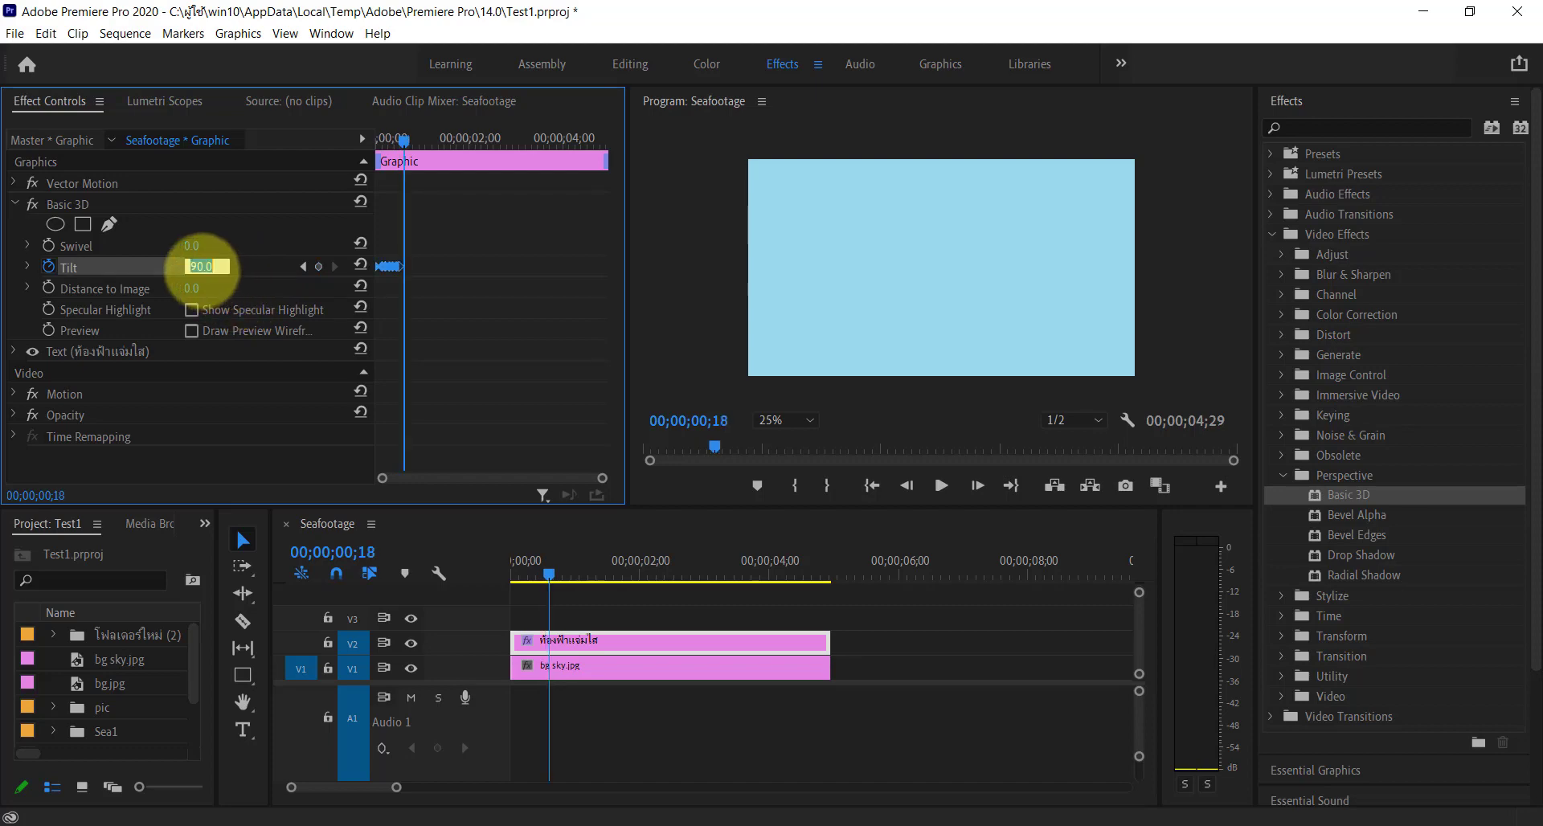
text(-20)
key(Return)
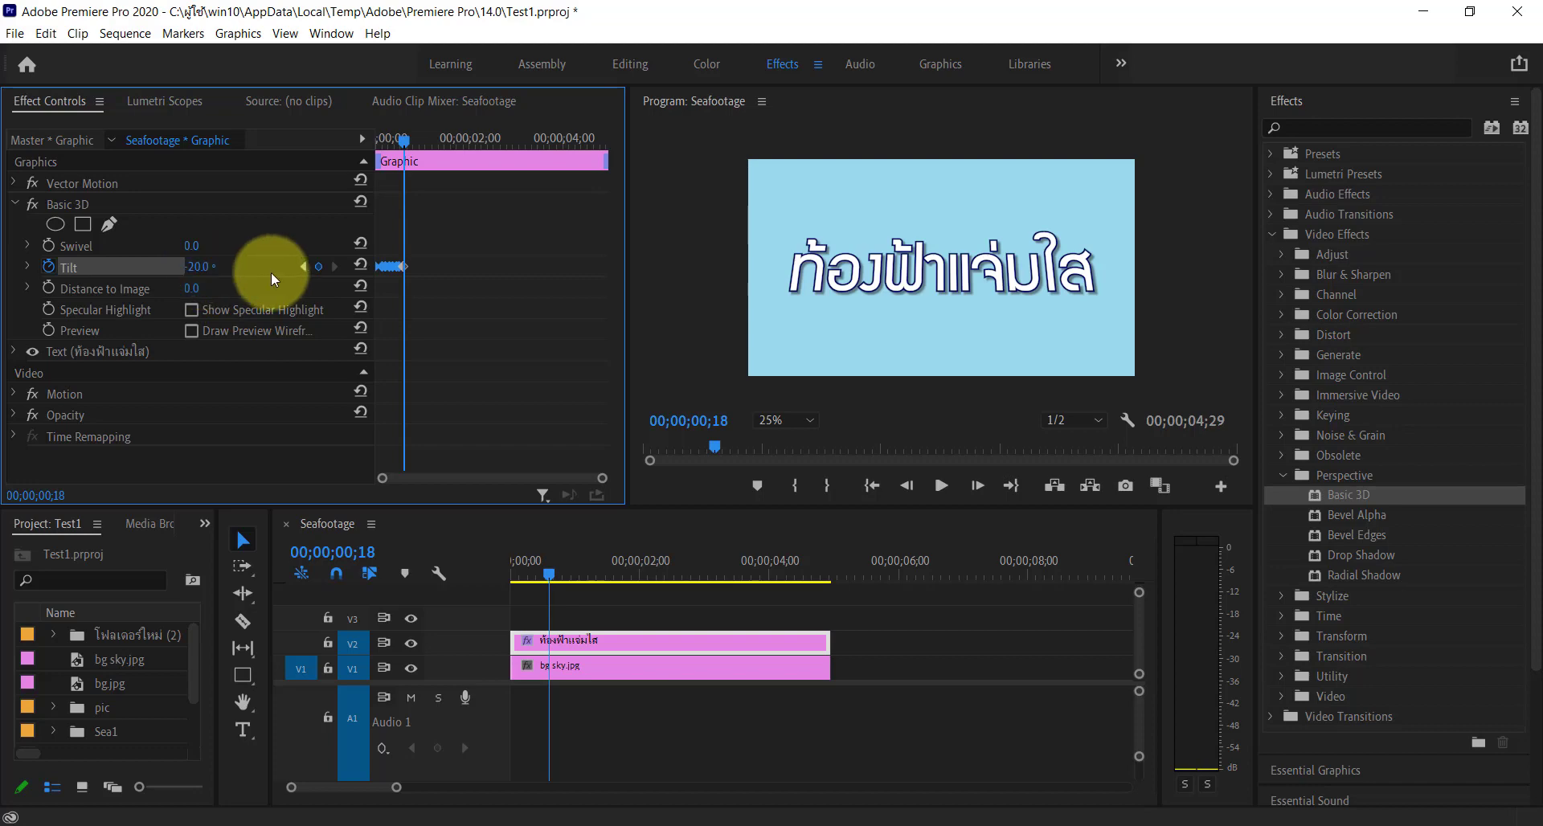
drag(401, 142, 360, 136)
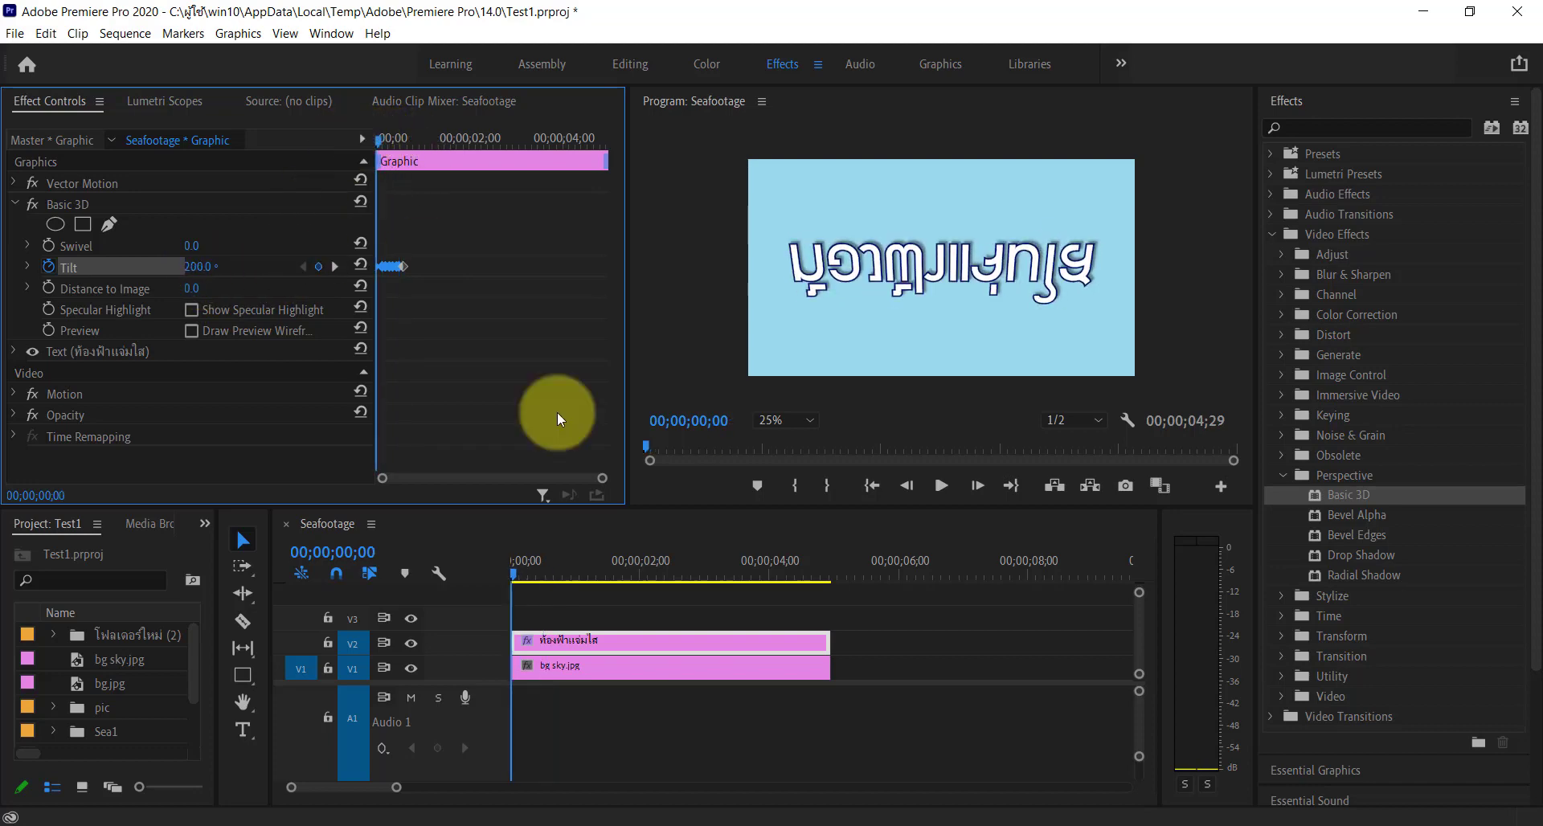
click(939, 487)
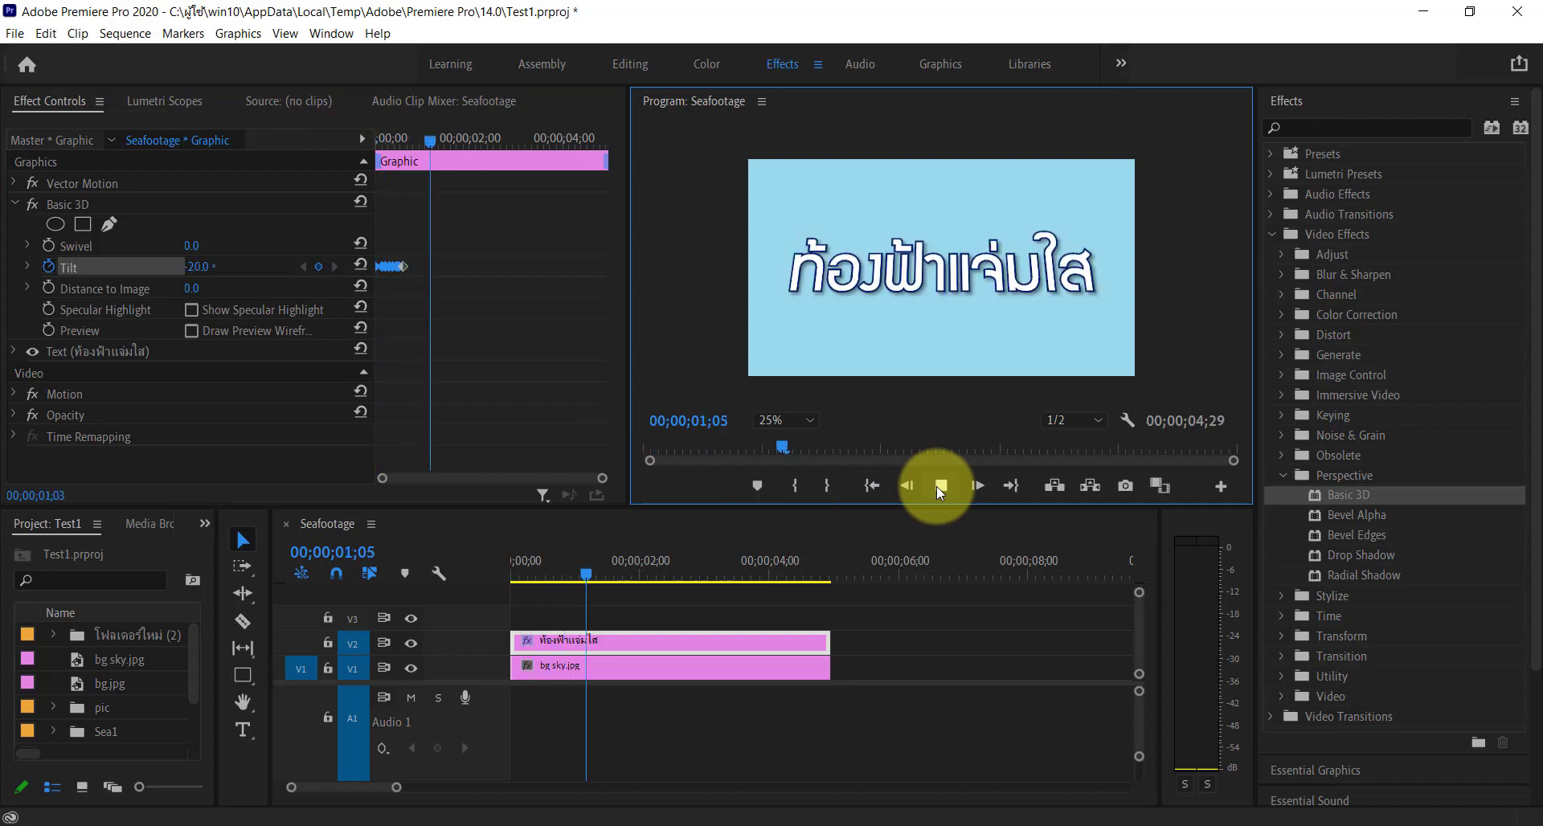
click(937, 486)
click(619, 572)
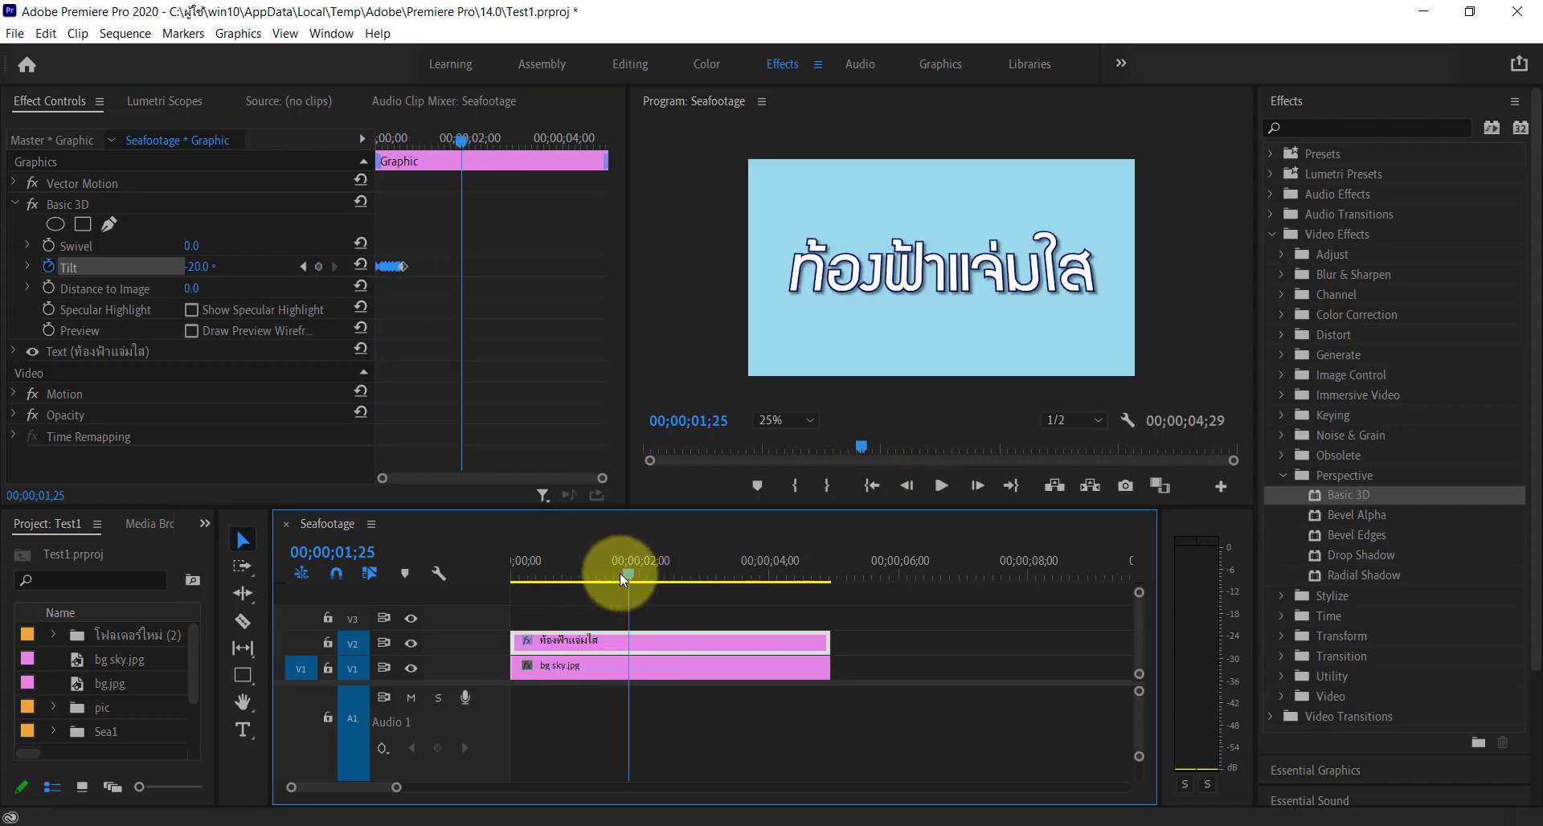
drag(619, 572, 480, 577)
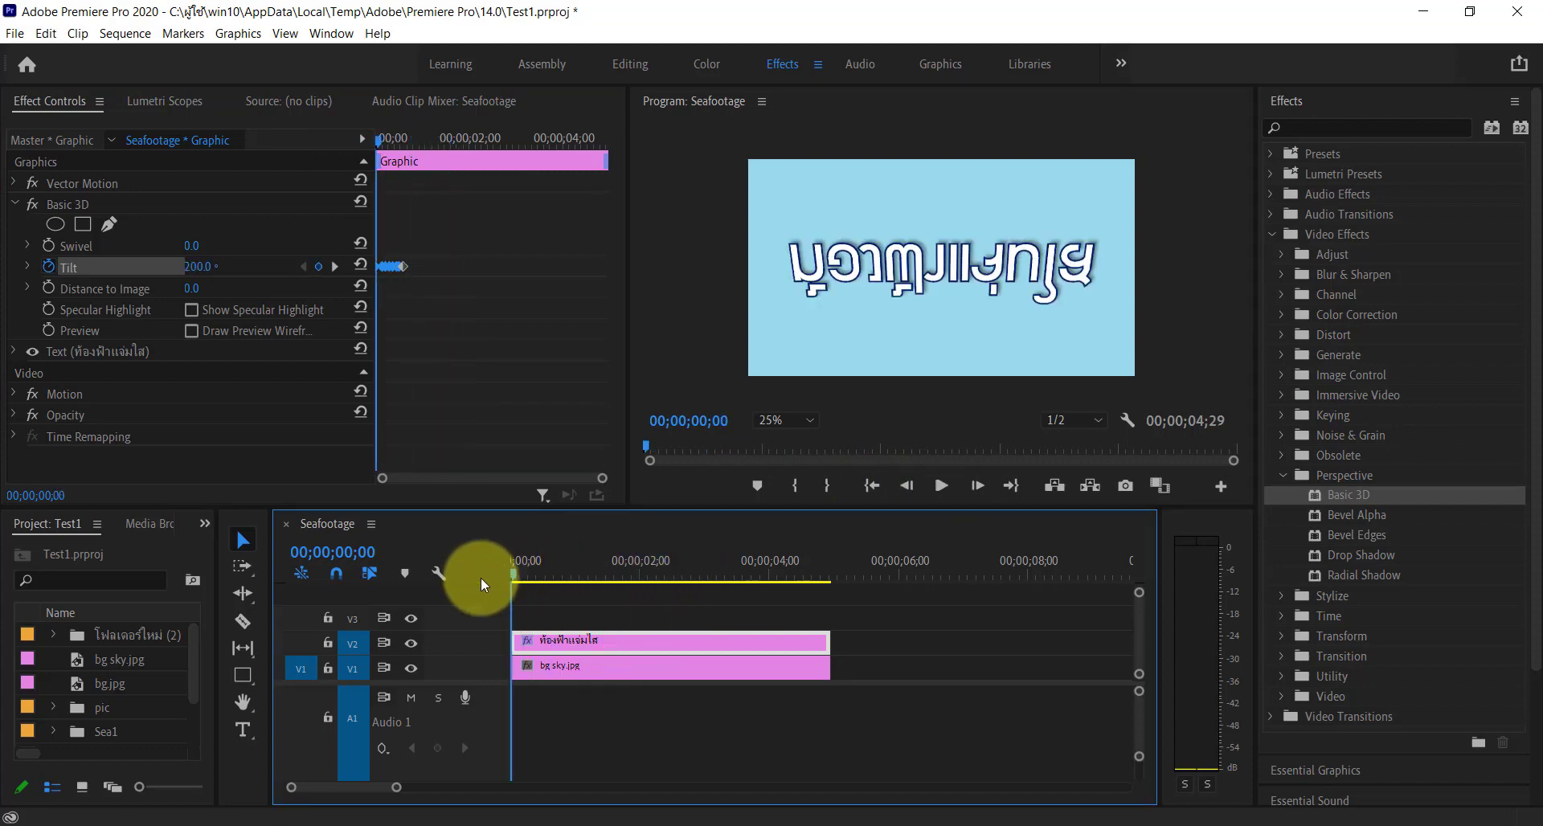
click(940, 487)
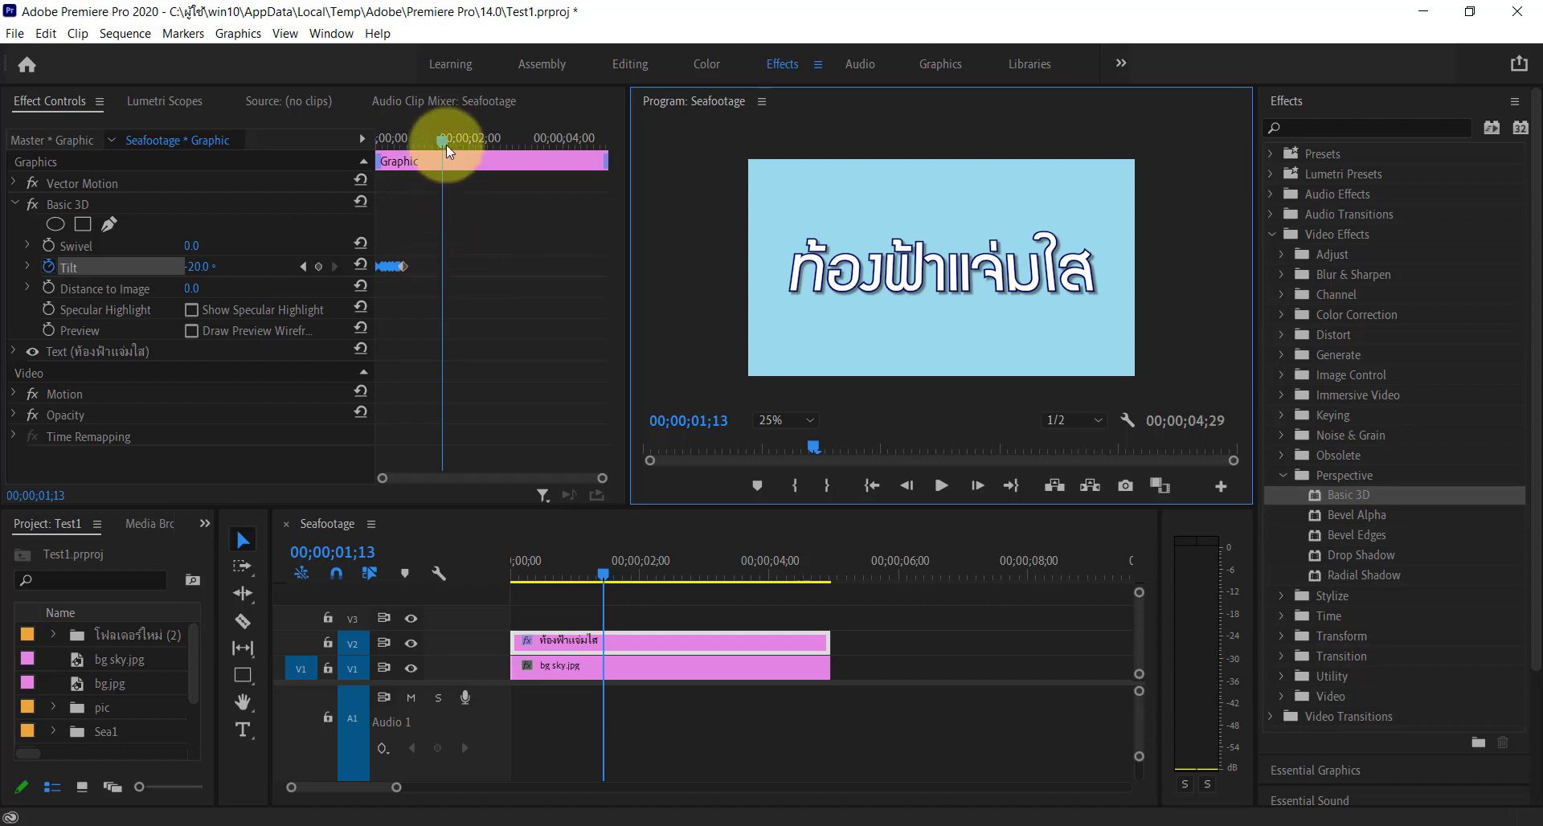
click(426, 143)
drag(424, 143, 359, 141)
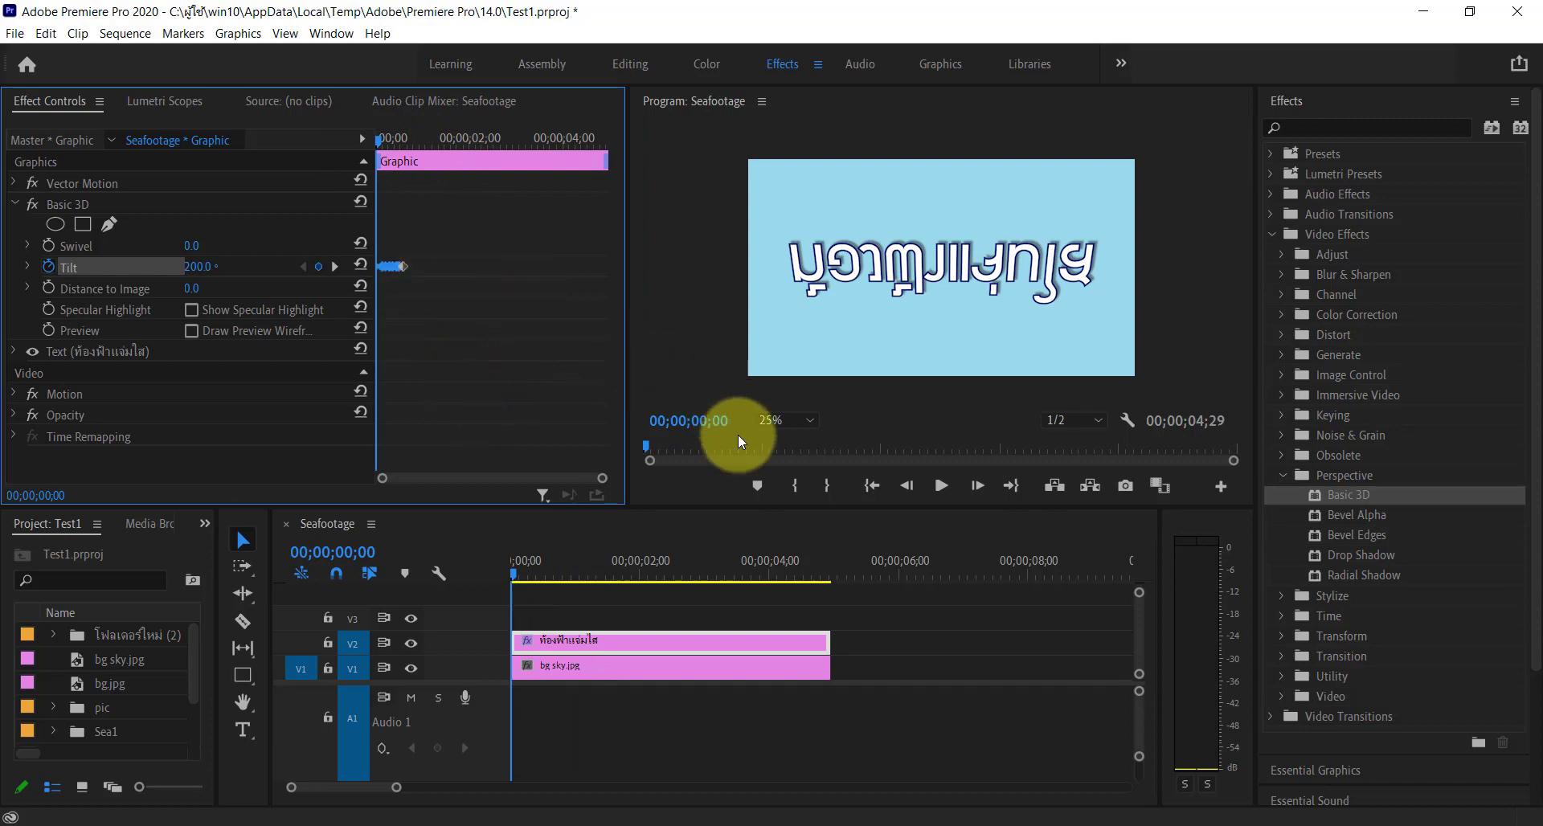
click(932, 485)
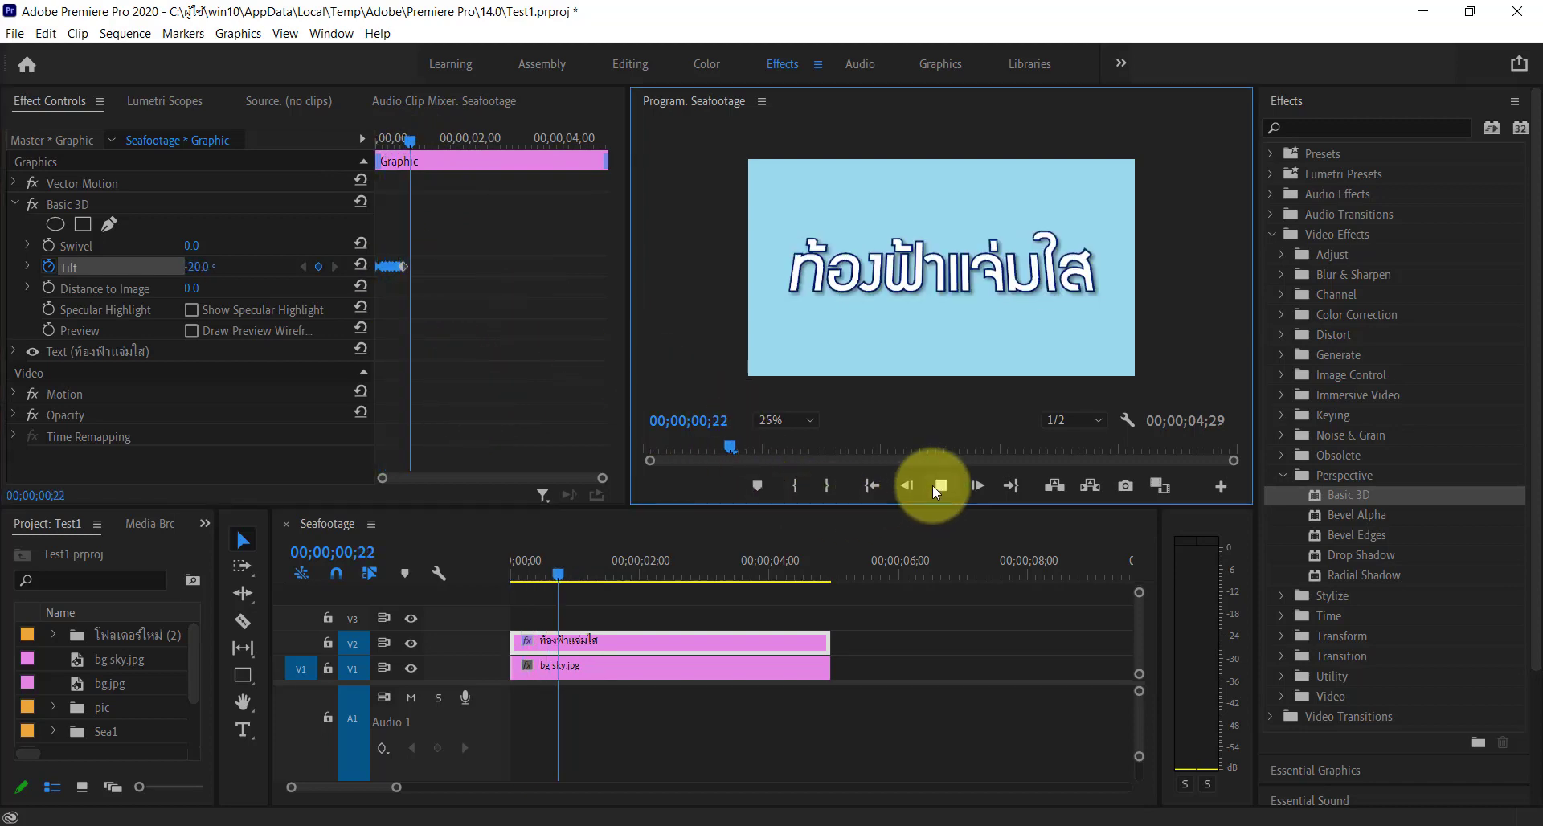
click(932, 485)
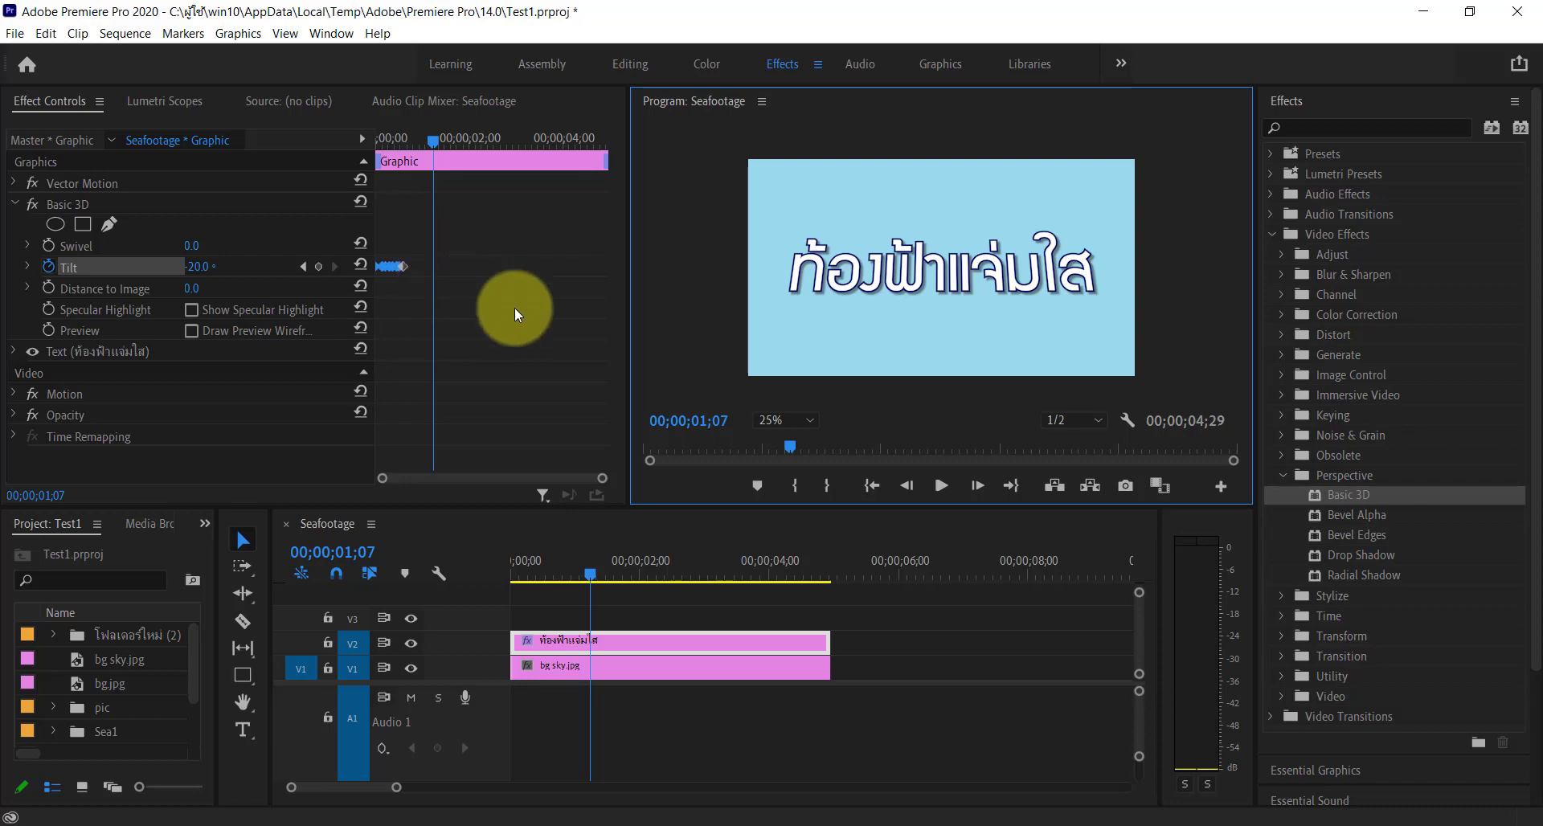
Expand the Tilt graphs, zoom onto the opening keyframes, and drag the velocity handle to ease them
click(28, 267)
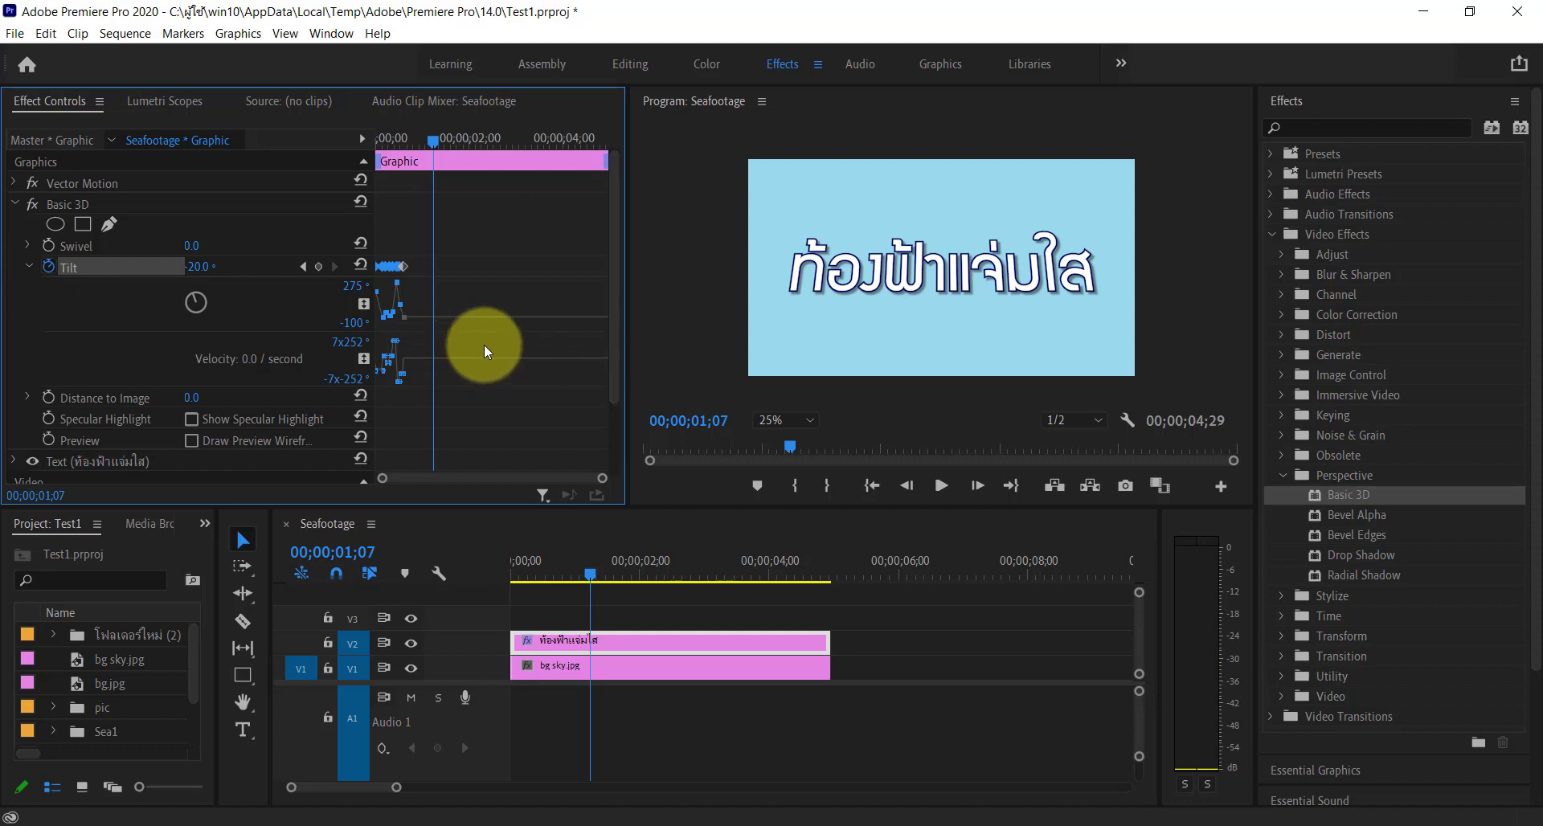
drag(597, 480, 383, 479)
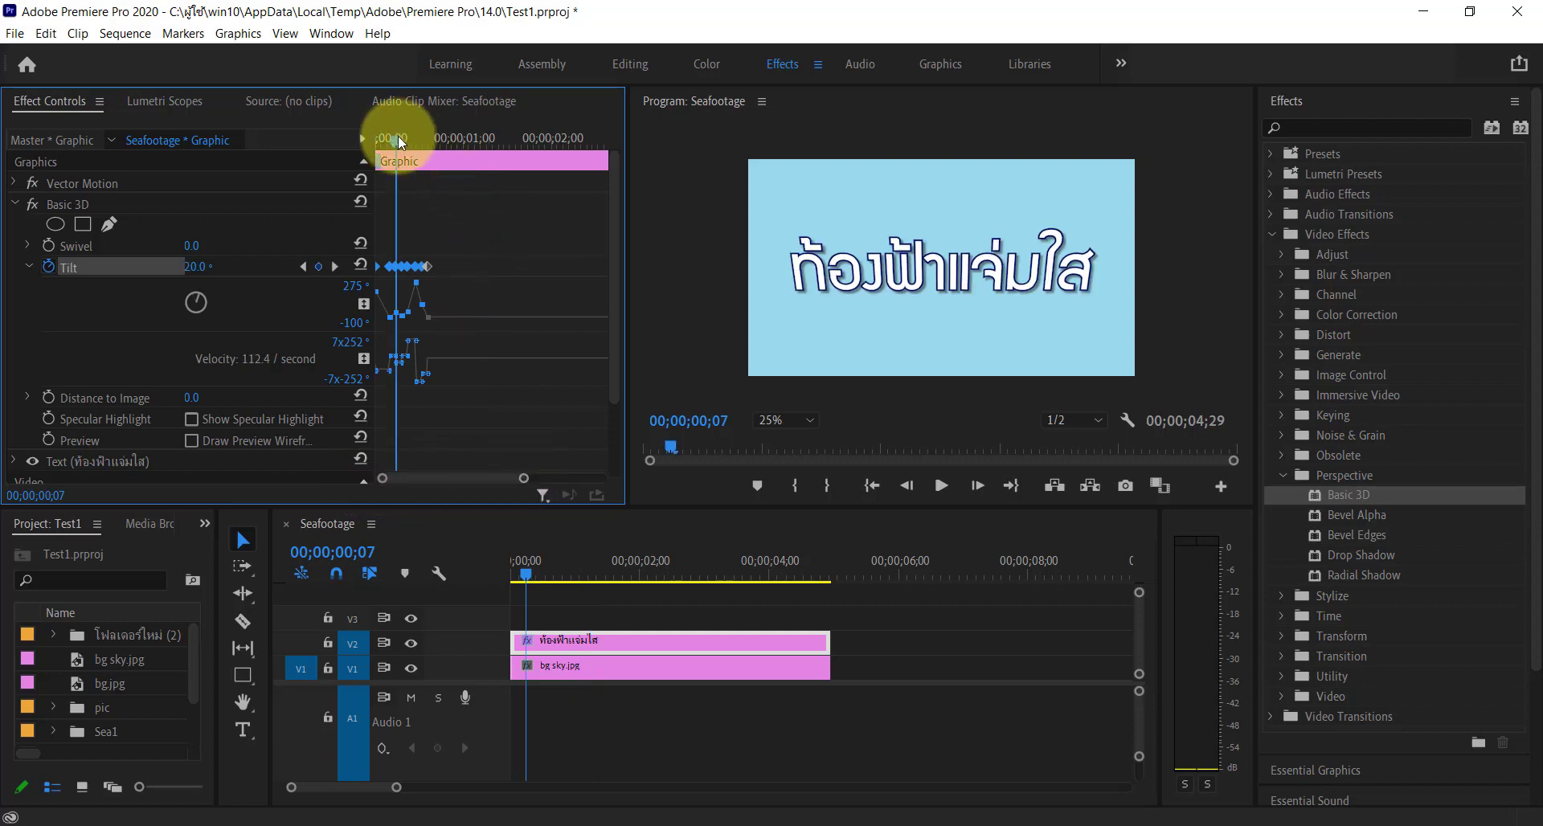
drag(411, 141, 369, 137)
drag(523, 479, 488, 482)
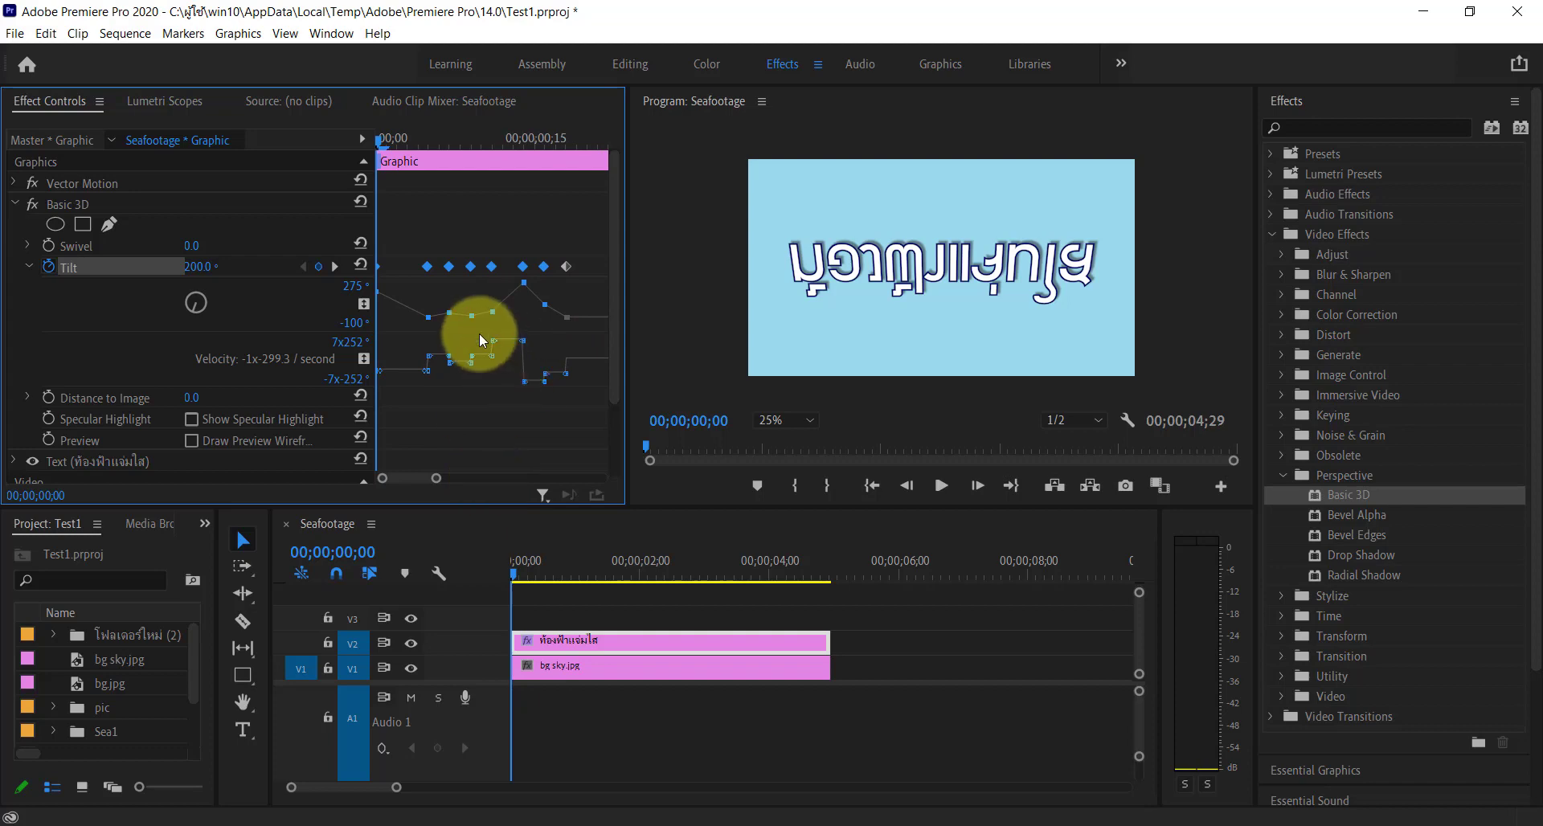
click(445, 368)
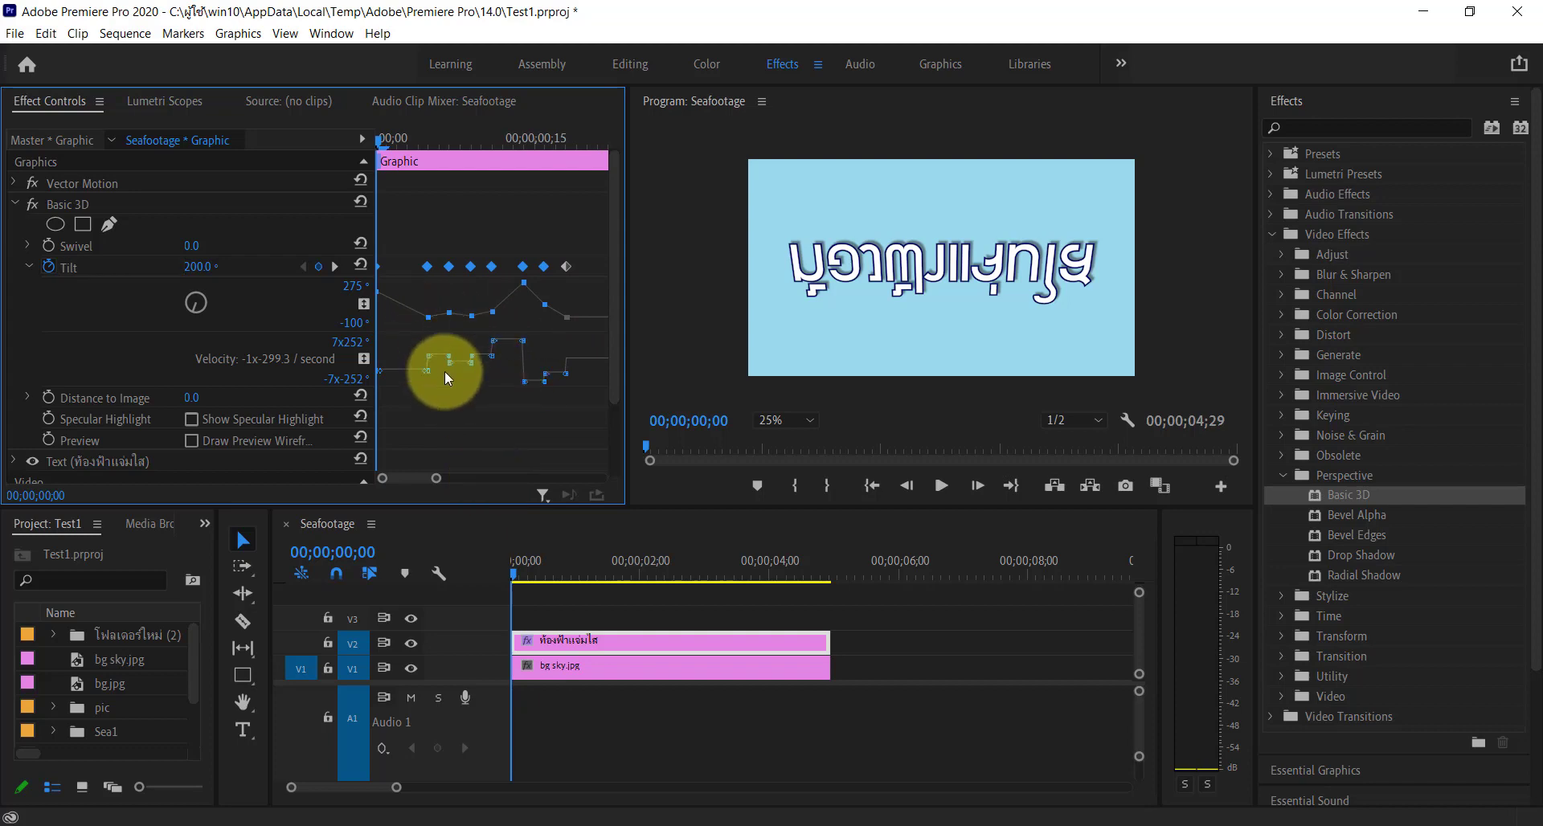
drag(425, 376, 404, 387)
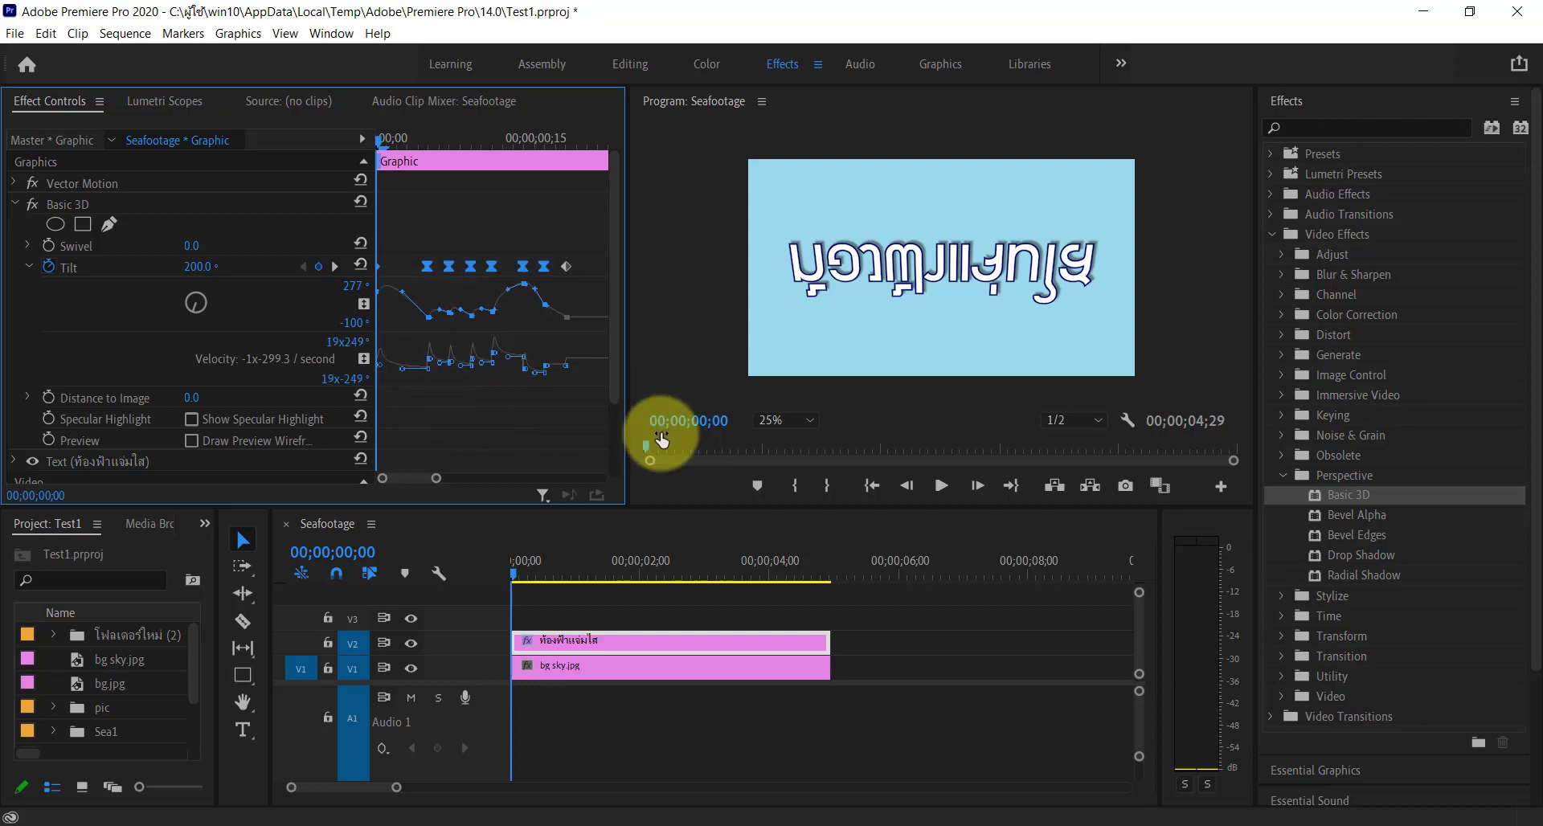
Play back the eased Tilt flip from the start of the clip
click(937, 486)
click(647, 608)
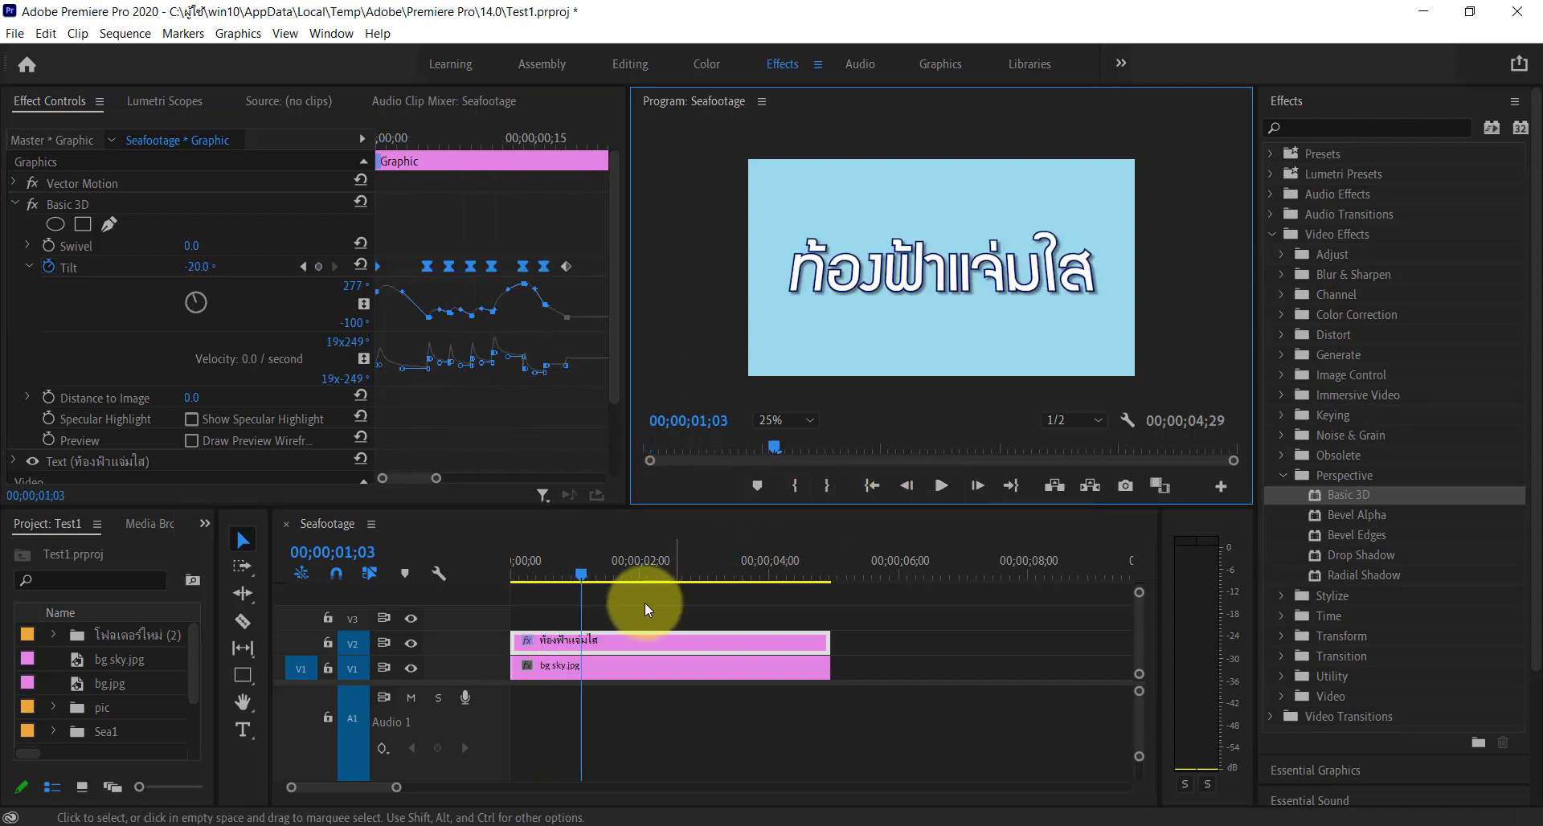
drag(581, 574, 454, 580)
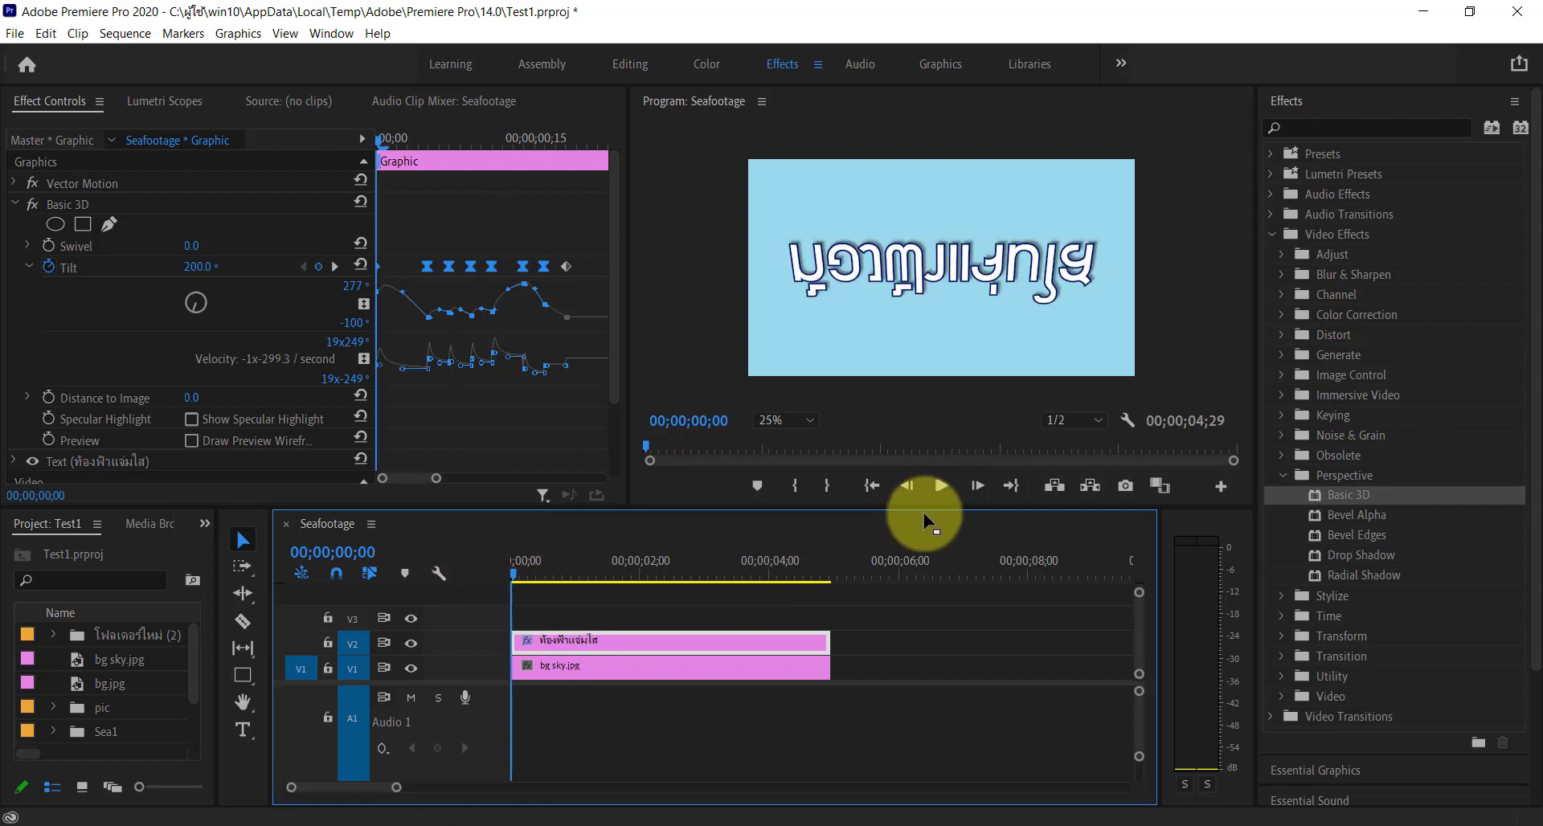
click(937, 485)
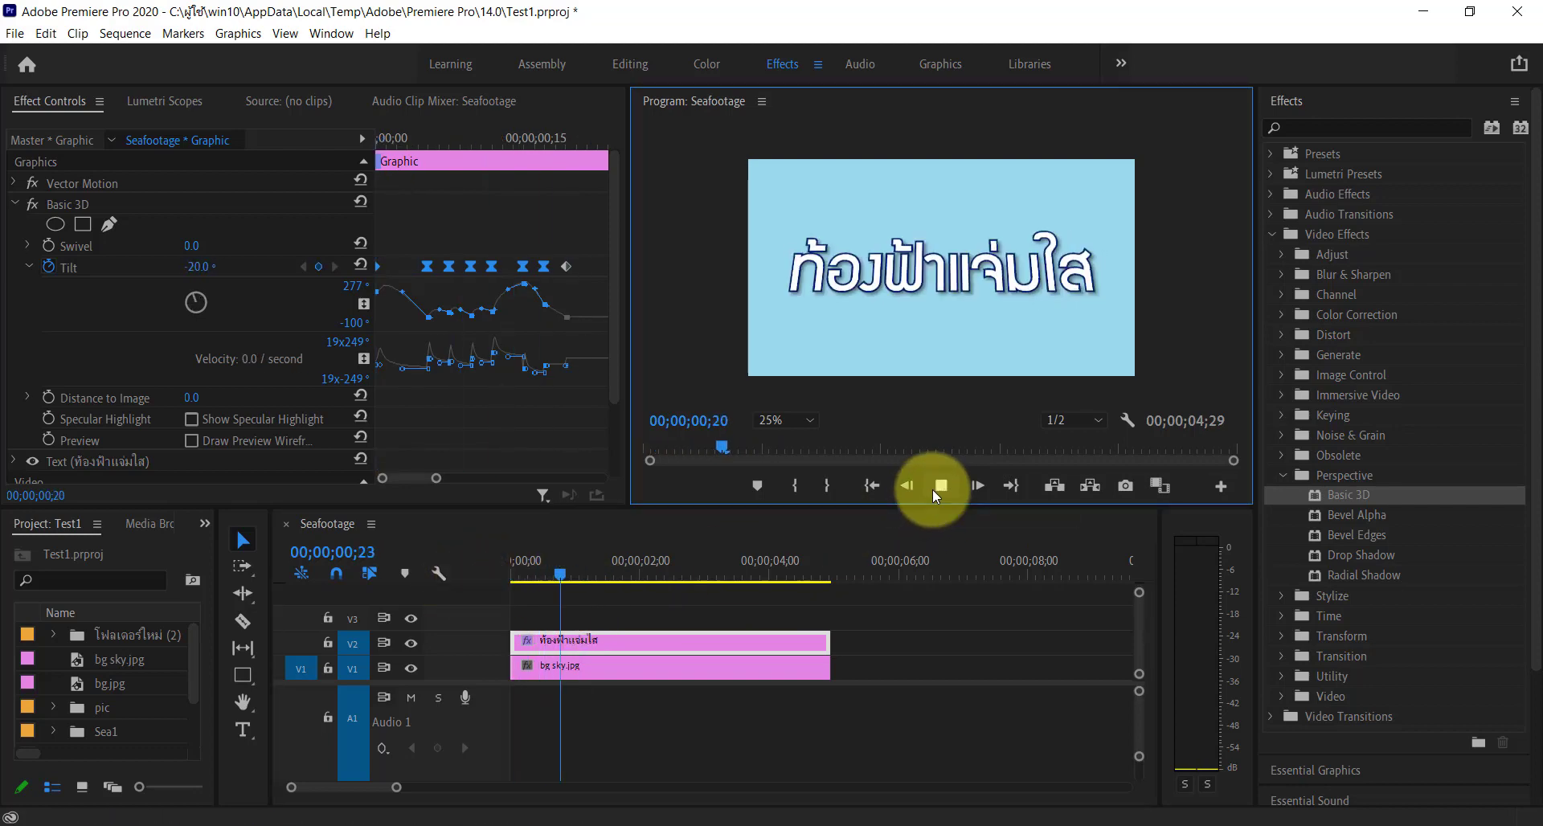
click(933, 487)
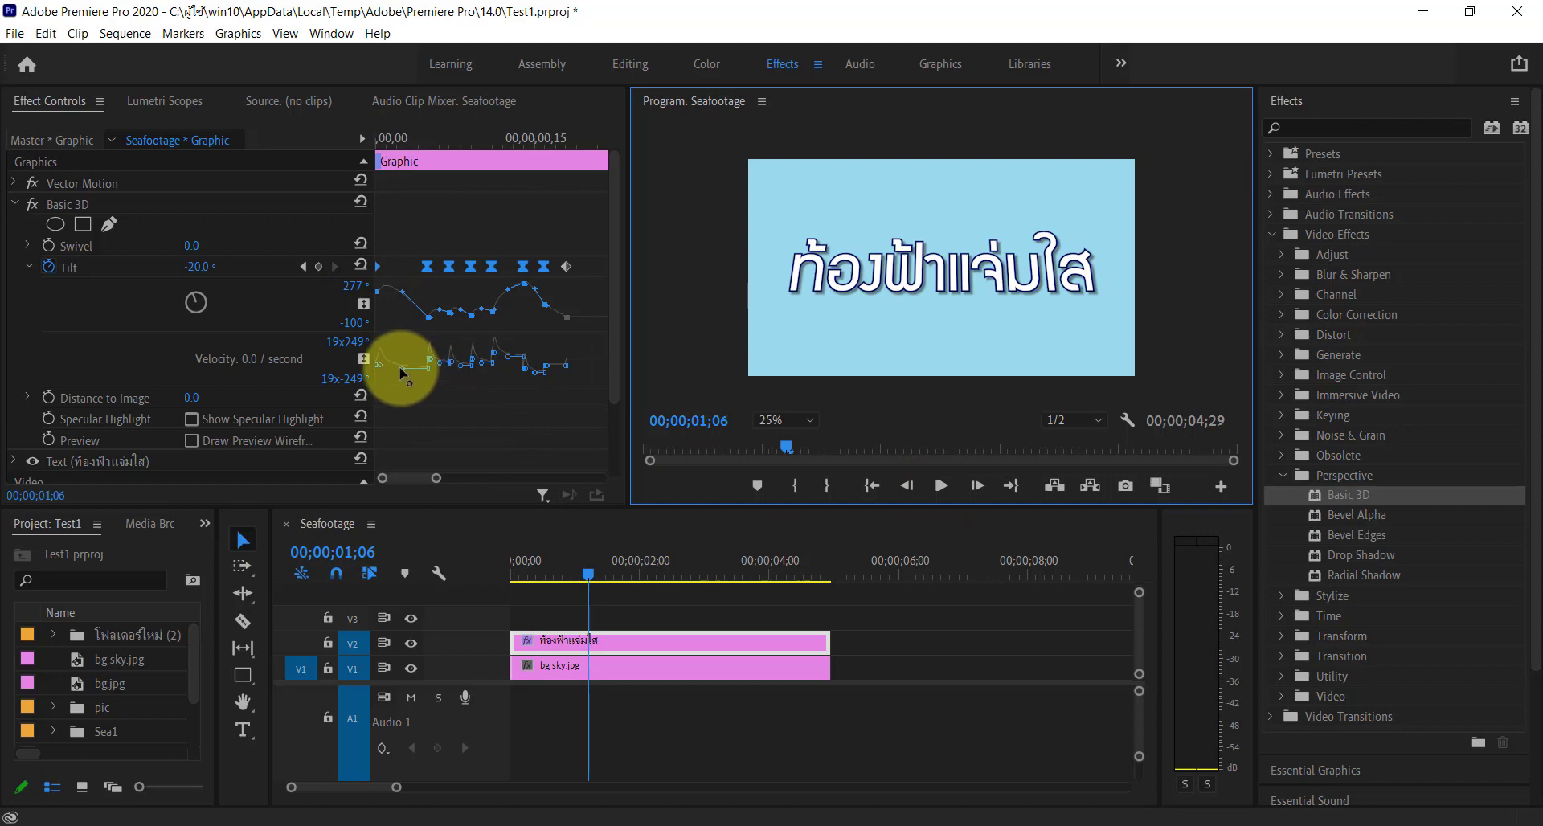
Reshape the velocity curve near the first Tilt keyframe, replay it, and collapse the Tilt graphs
drag(400, 372, 396, 361)
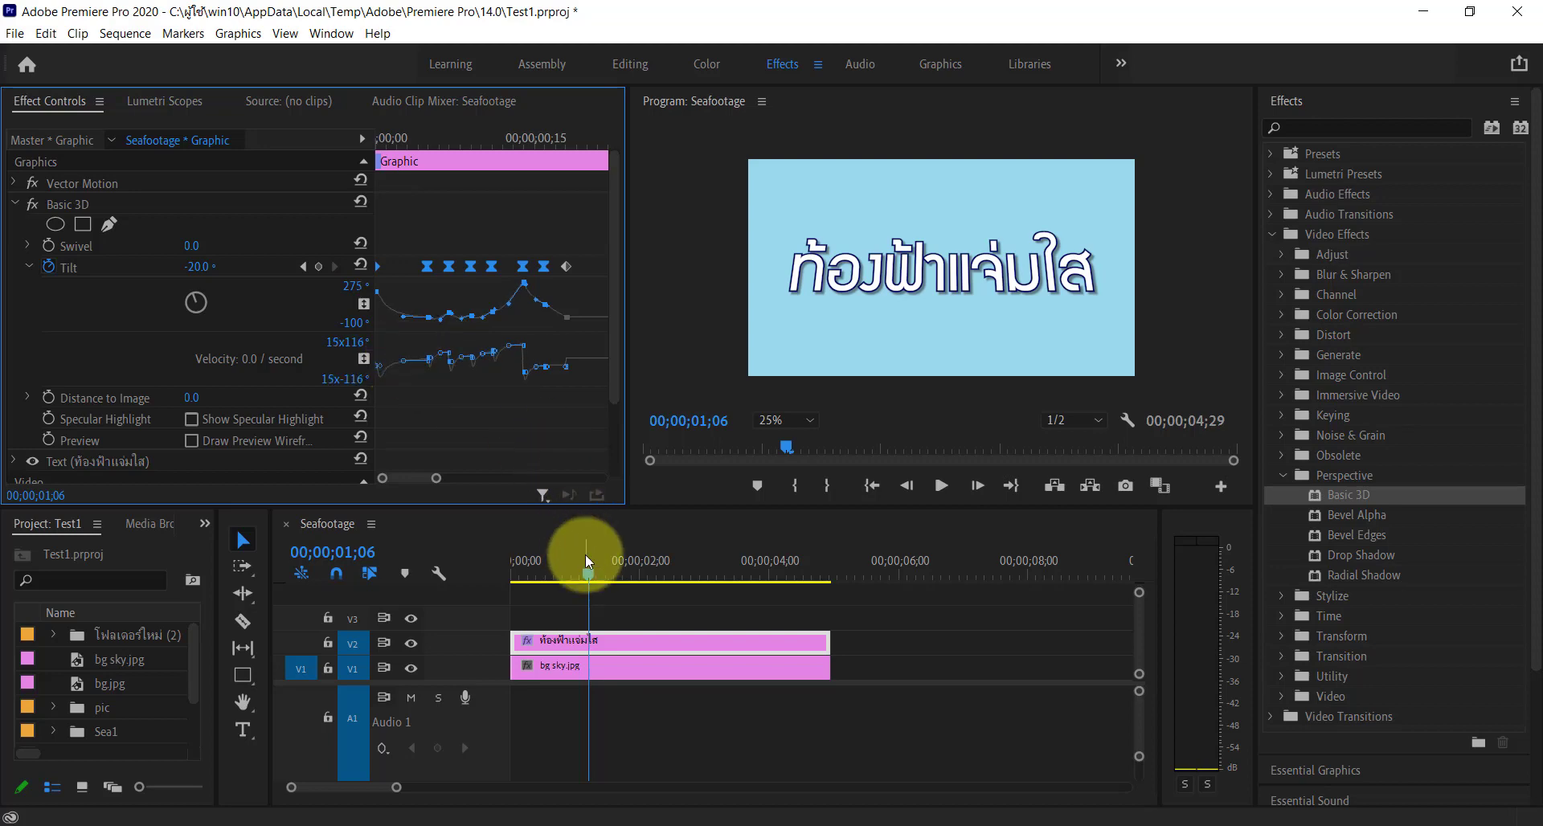
drag(584, 570, 514, 572)
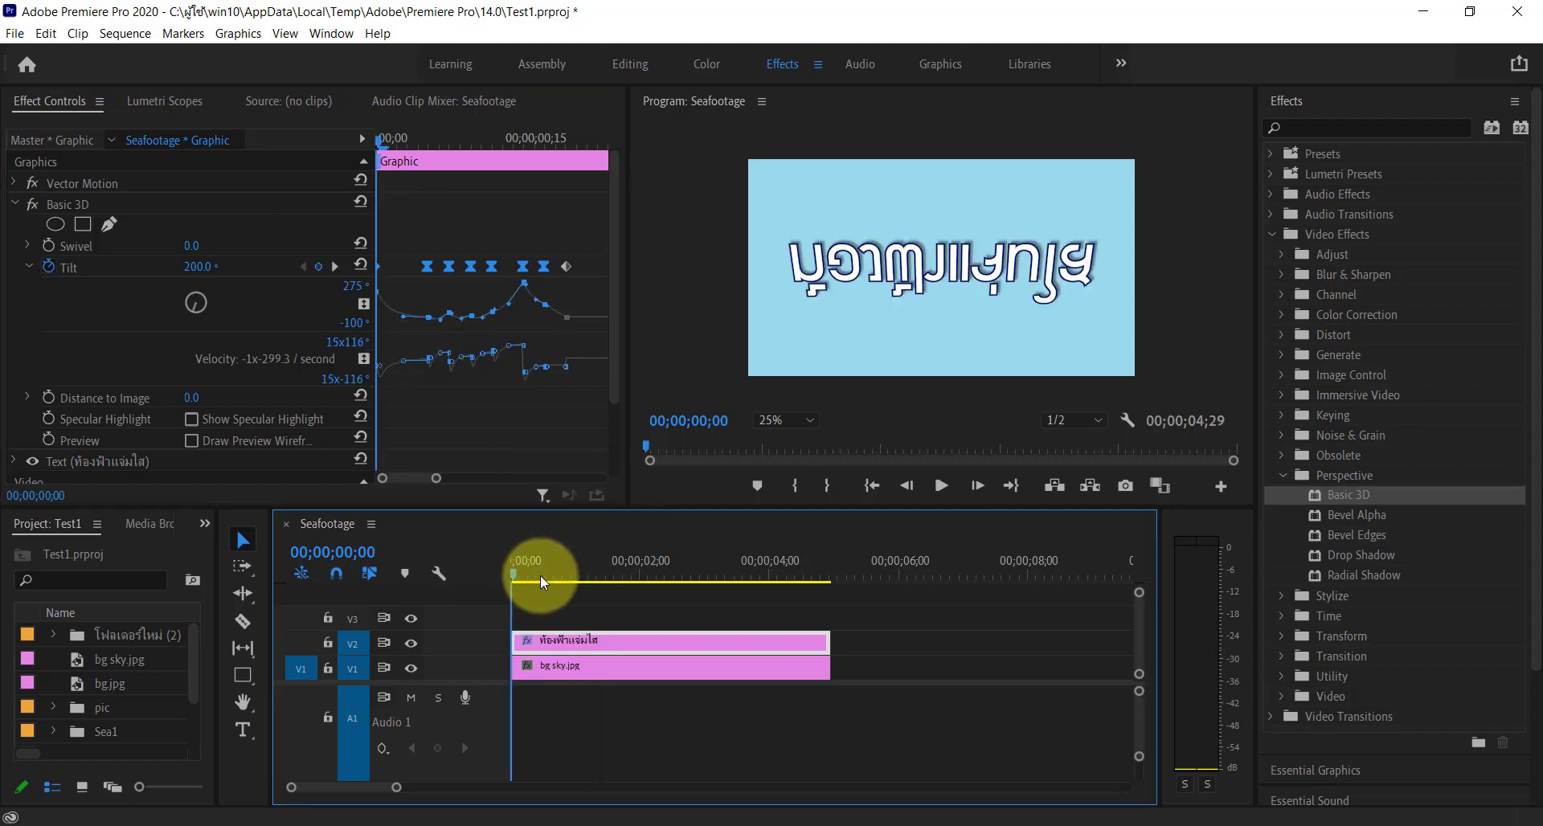
click(940, 486)
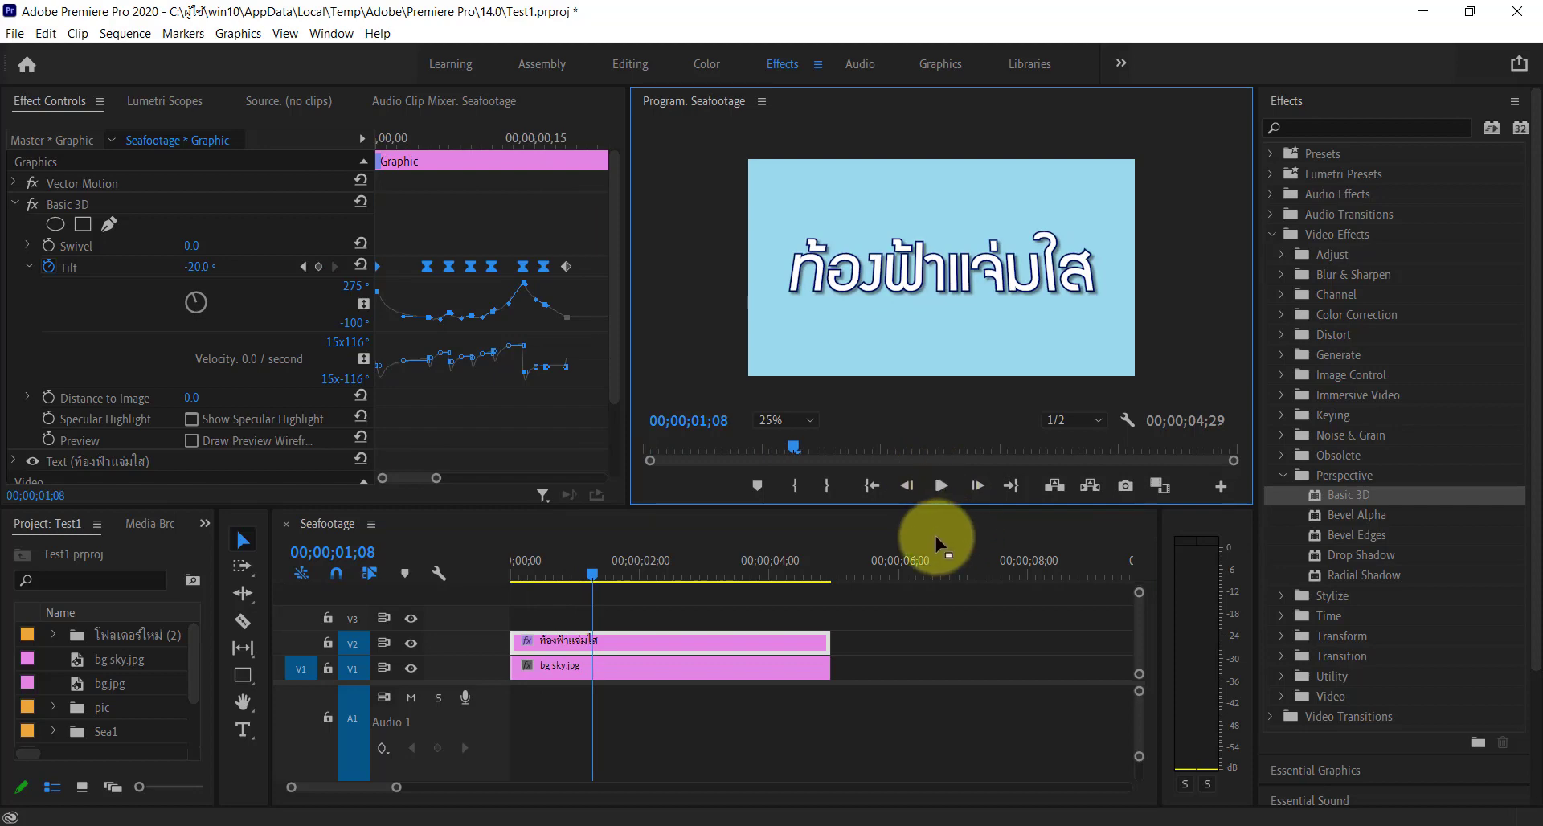
click(29, 265)
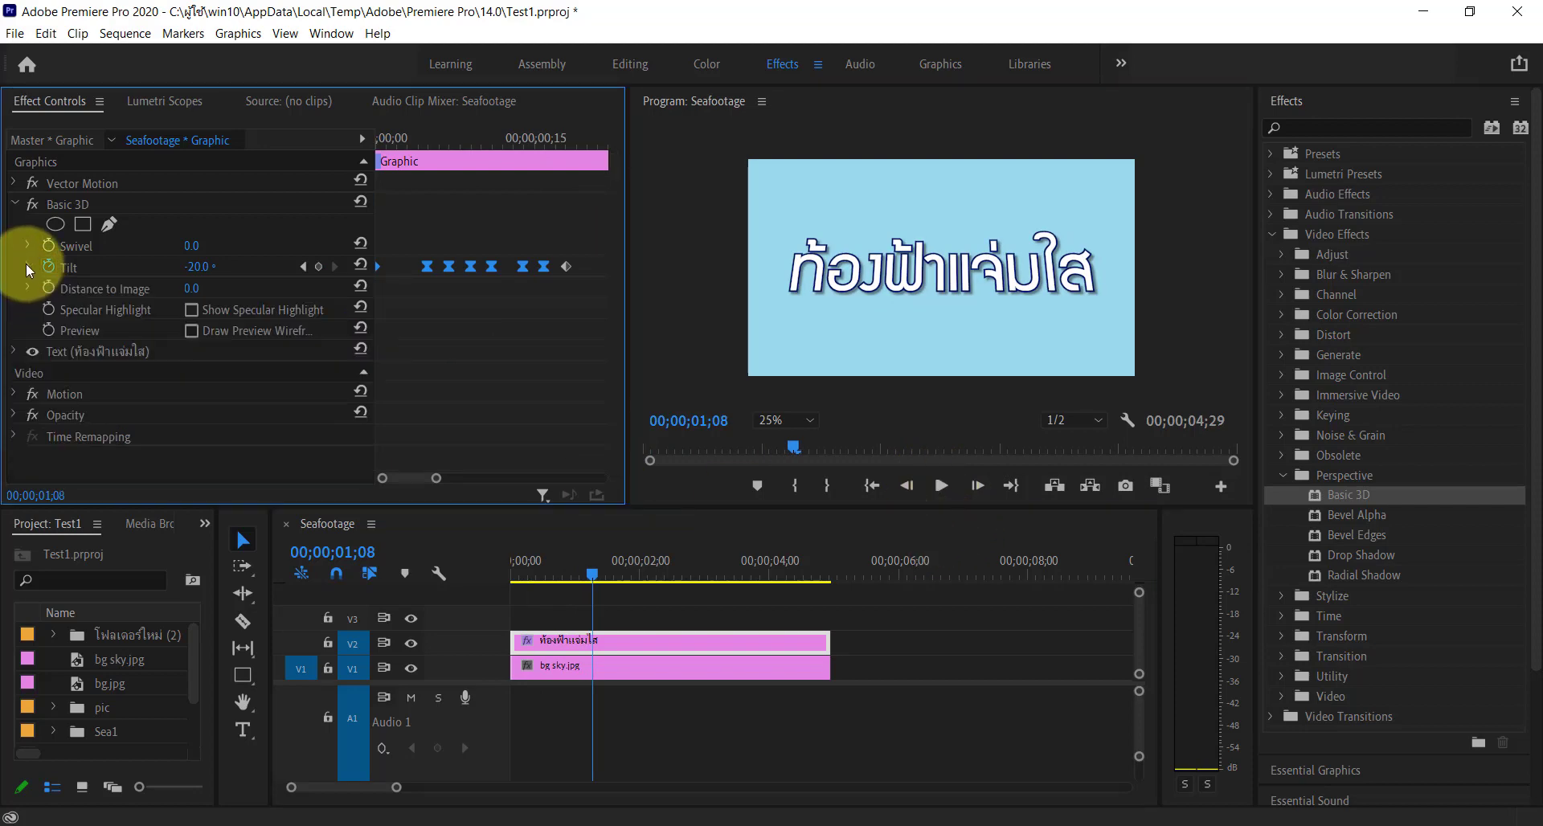